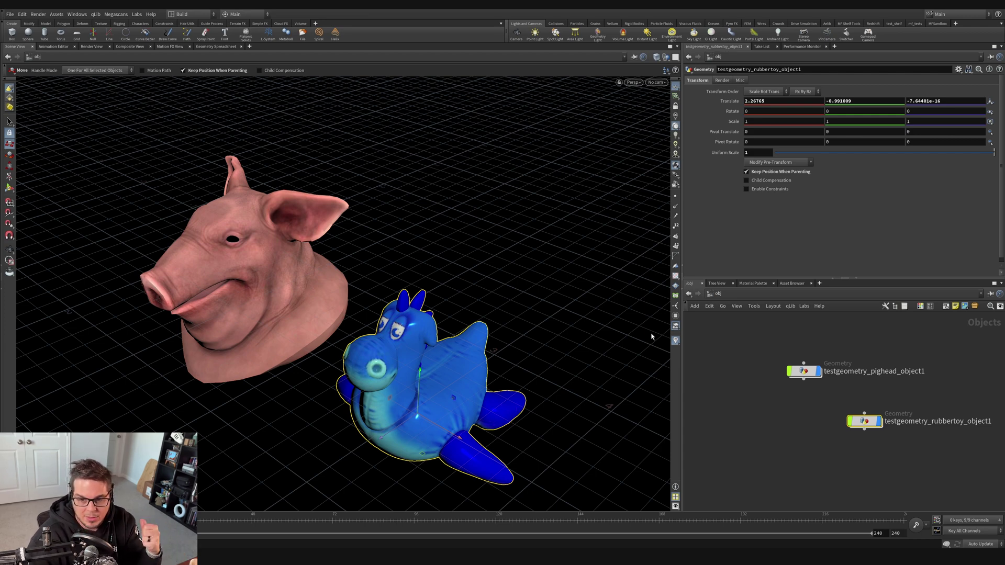
- Select the pig head object and open its geometry network
click(765, 417)
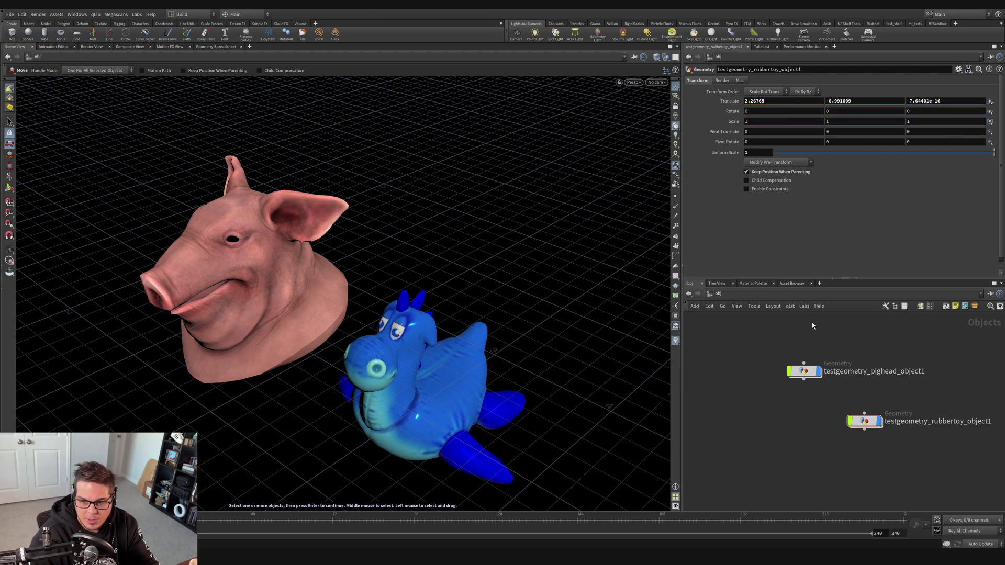
click(804, 371)
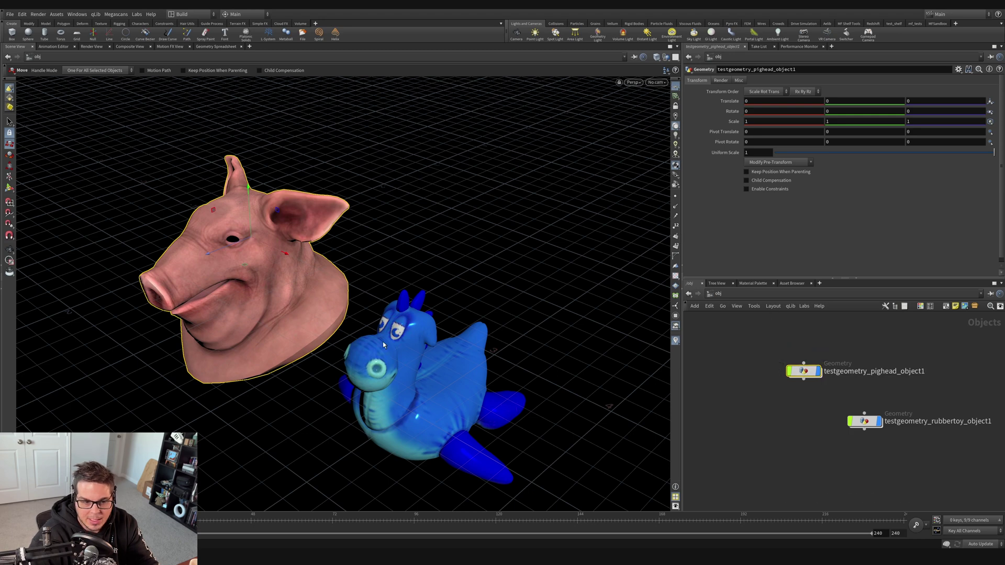
double_click(792, 370)
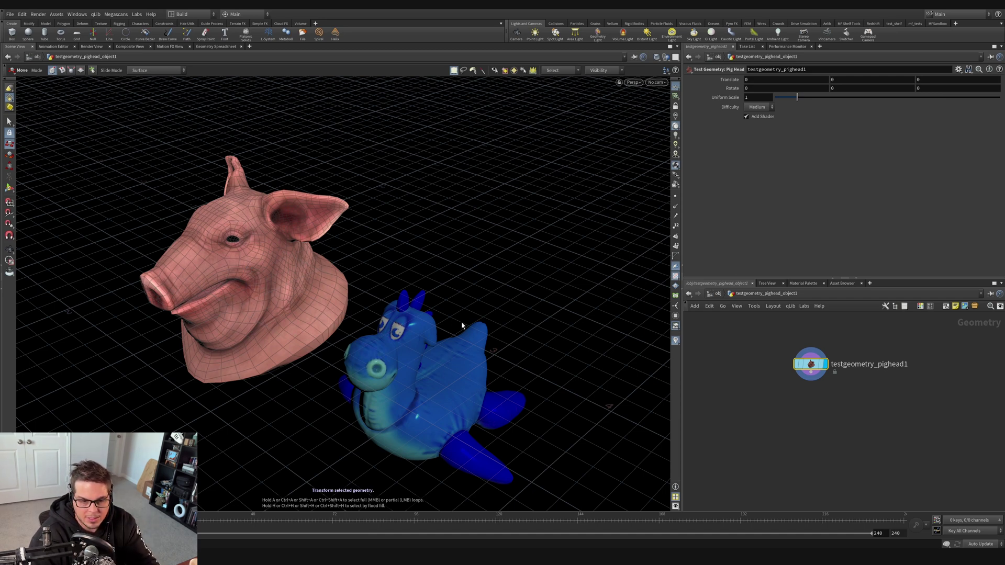
drag(477, 381, 375, 286)
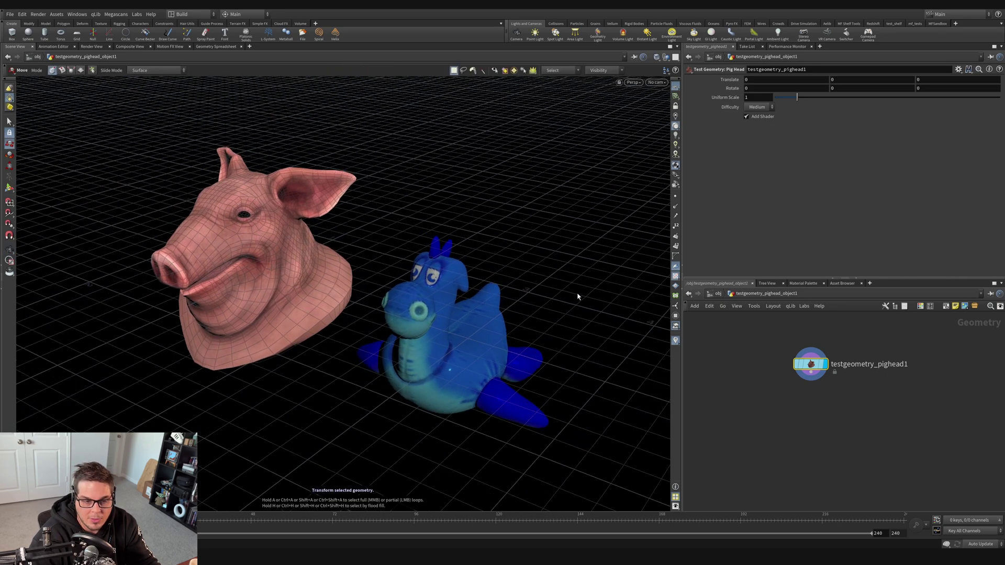
- Set the viewport shading to Smooth Shaded inside the pig head network
click(658, 59)
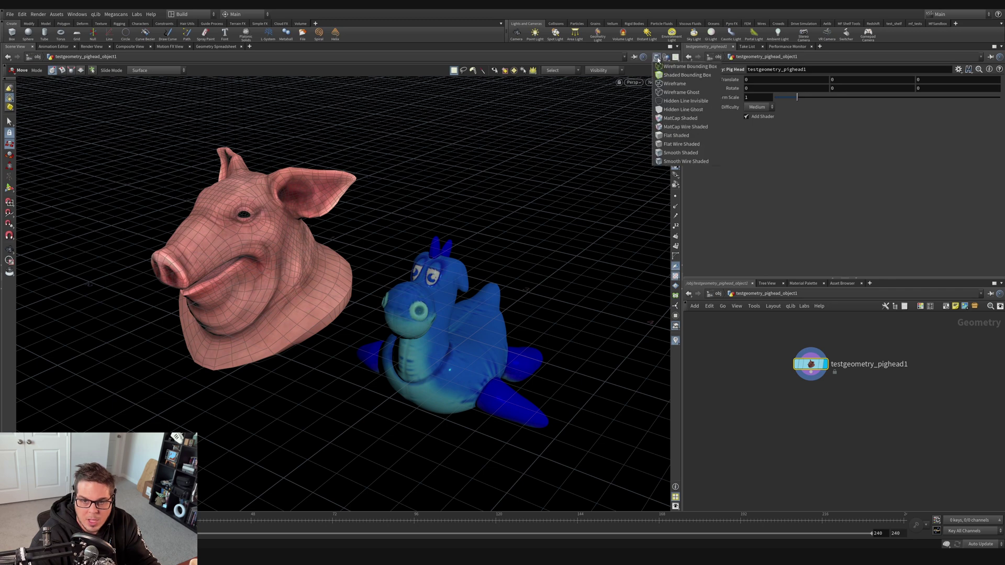
click(676, 153)
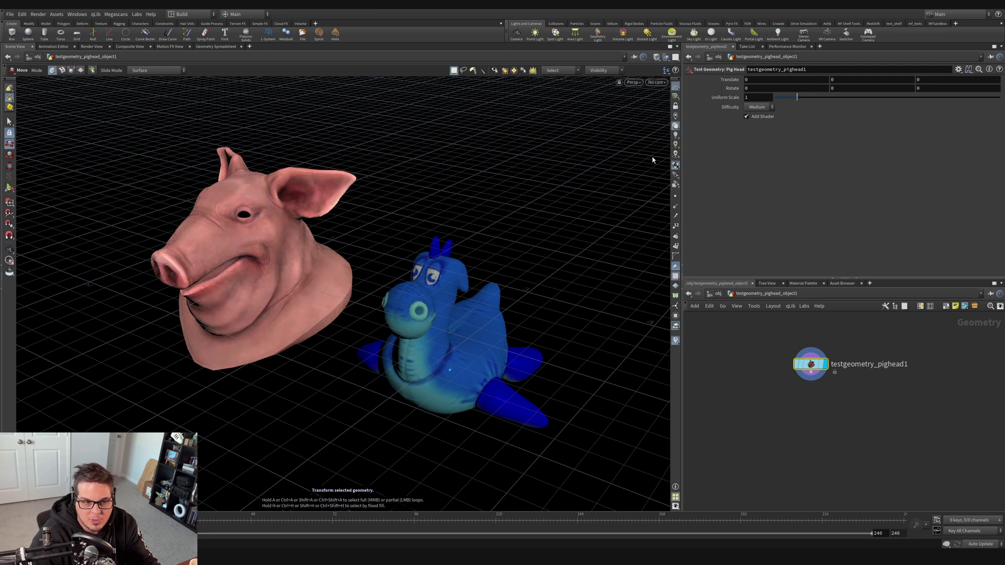
key(Escape)
right_drag(259, 231, 410, 213)
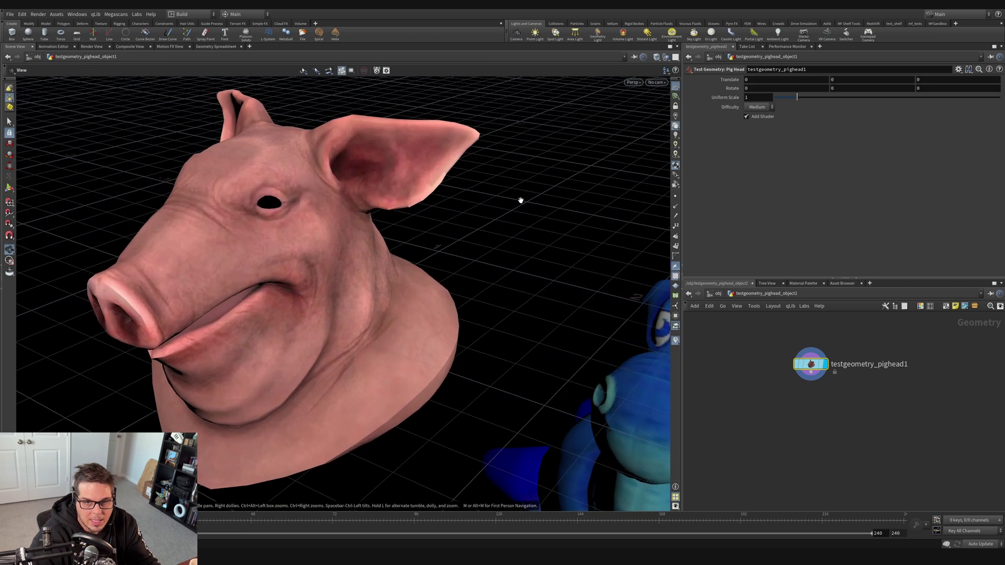
- Preview the viewport in Wireframe shading and switch it back to Smooth Shaded
click(665, 58)
click(680, 83)
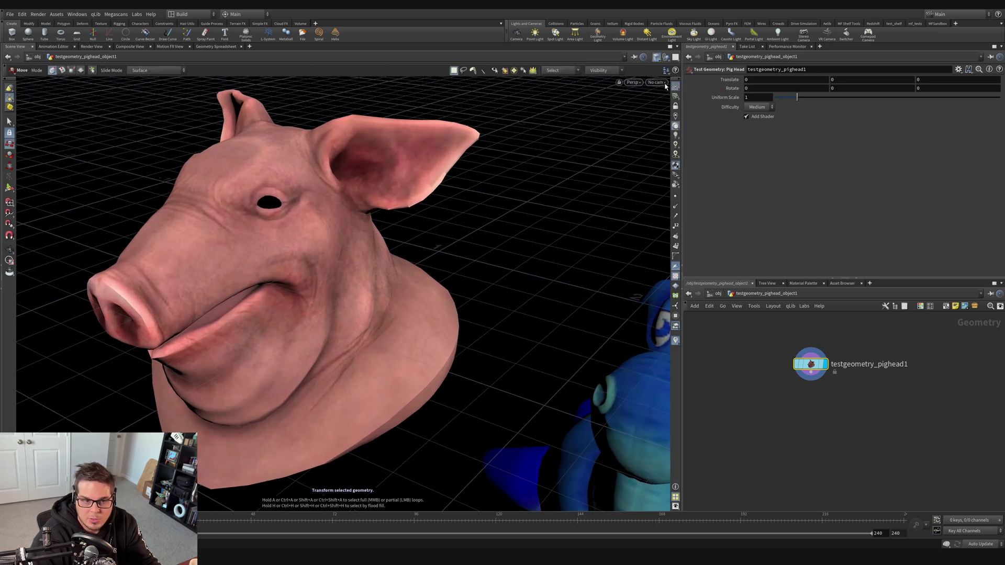
click(658, 56)
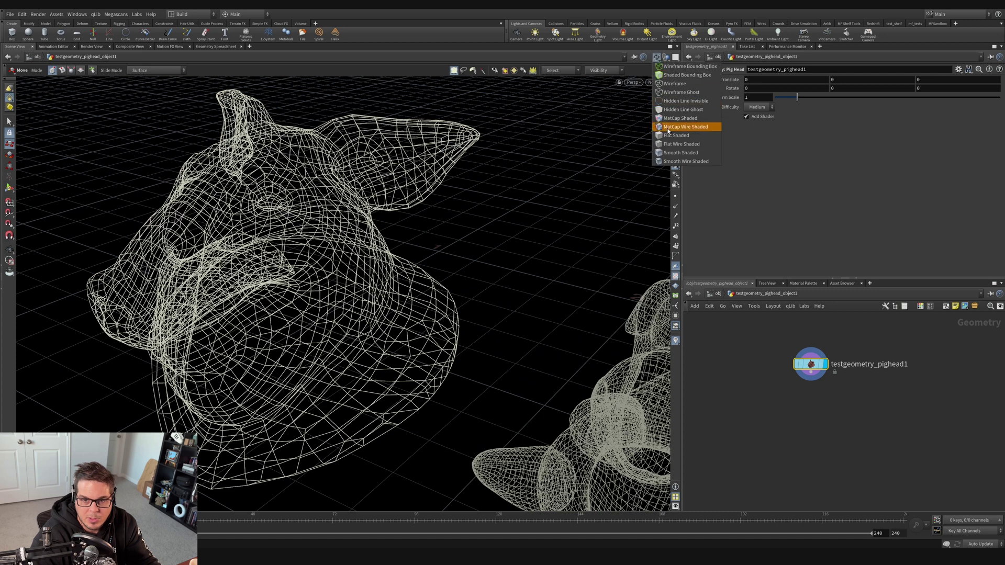
click(672, 154)
- Set the viewport shading to Smooth Wire Shaded with both the pig head and the rubber toy in view
alt+middle_drag(438, 262, 366, 250)
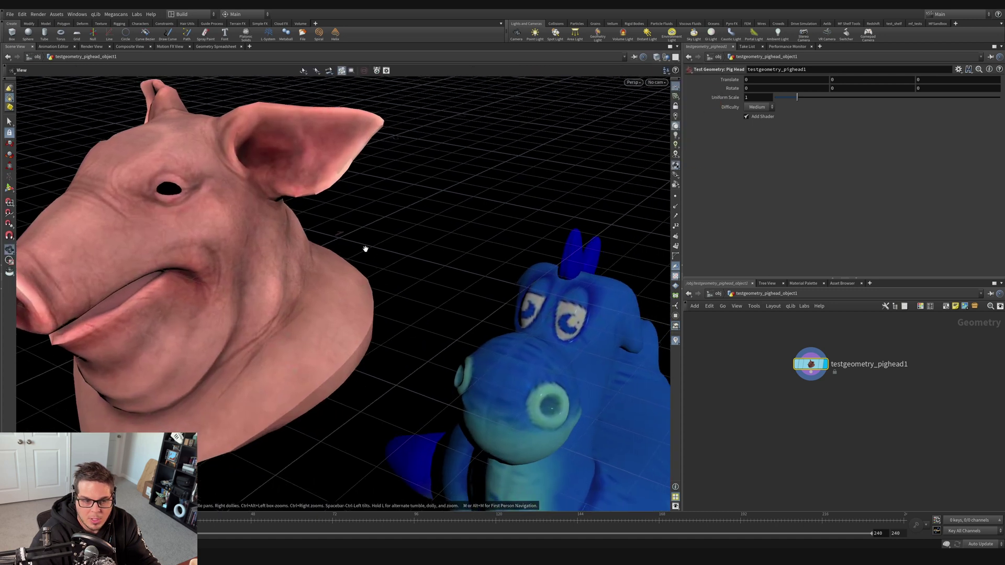
alt+right_drag(366, 249, 500, 142)
click(657, 57)
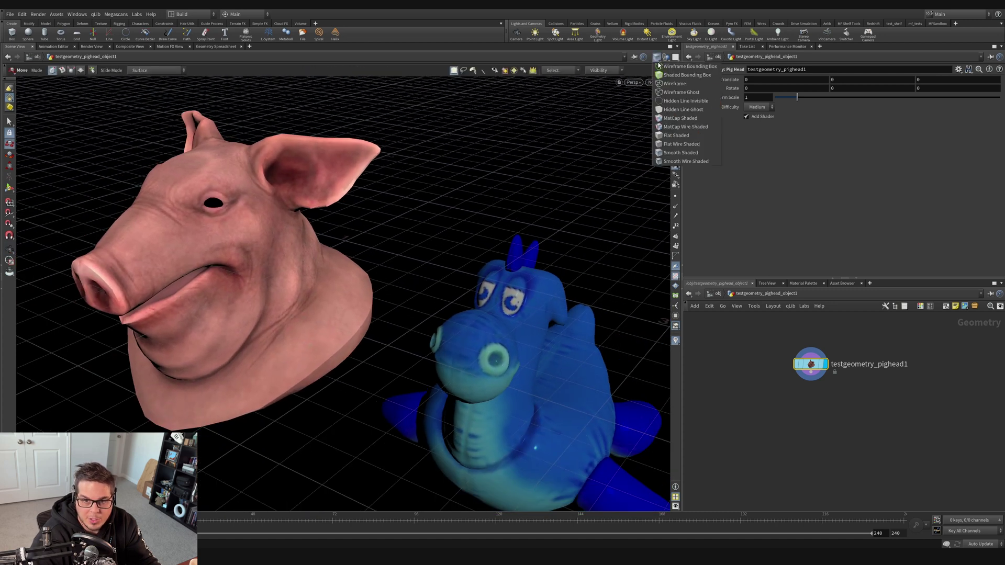
click(670, 162)
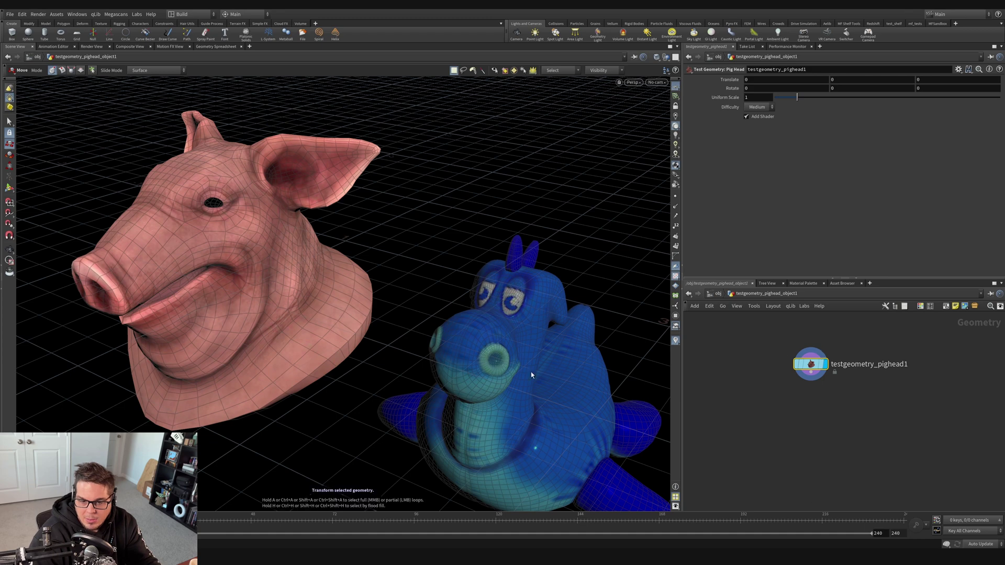
- Hide the other objects in the viewport so that only the pig head is displayed
click(666, 57)
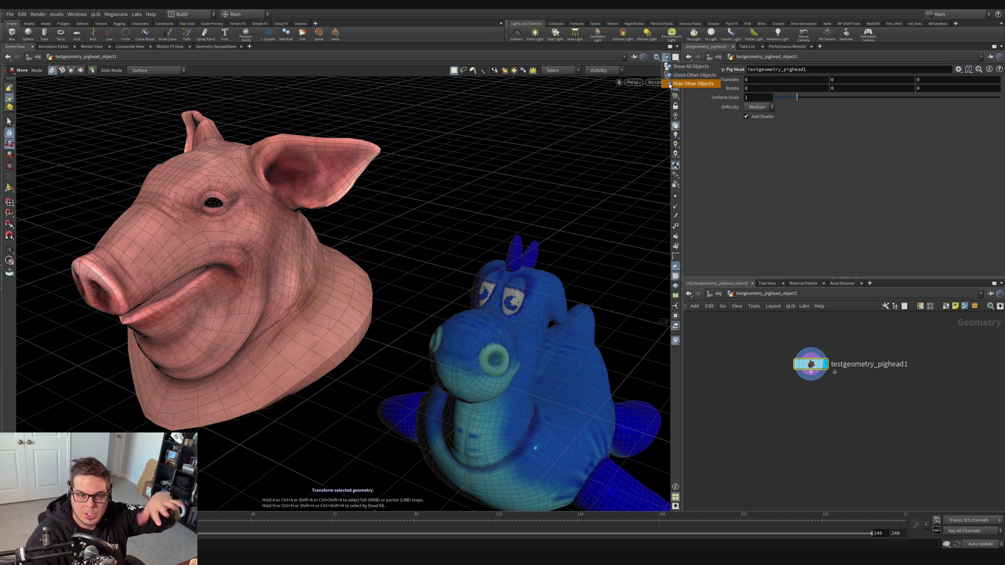
click(670, 84)
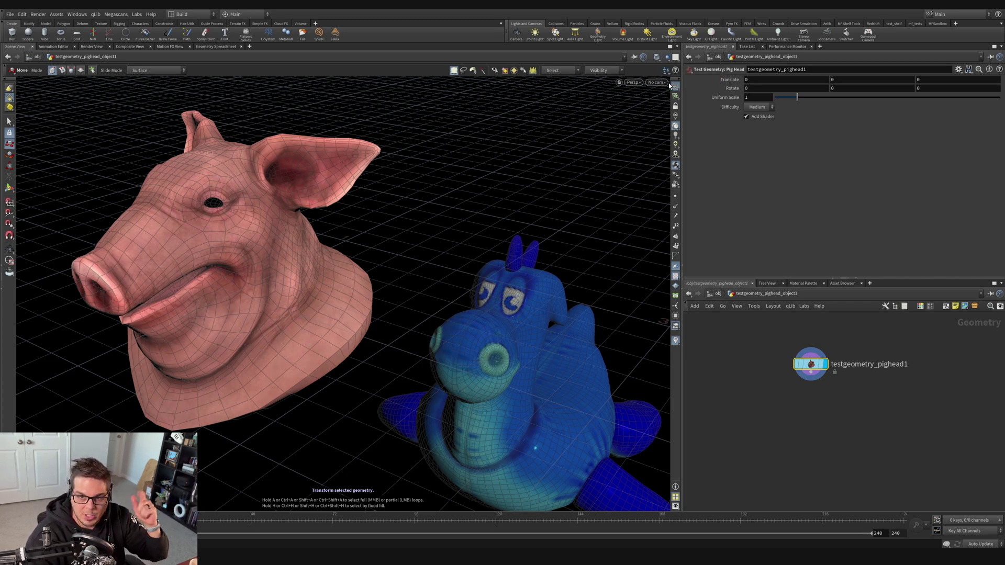
alt+middle_drag(325, 280, 413, 250)
alt+drag(413, 250, 350, 261)
alt+drag(432, 255, 422, 287)
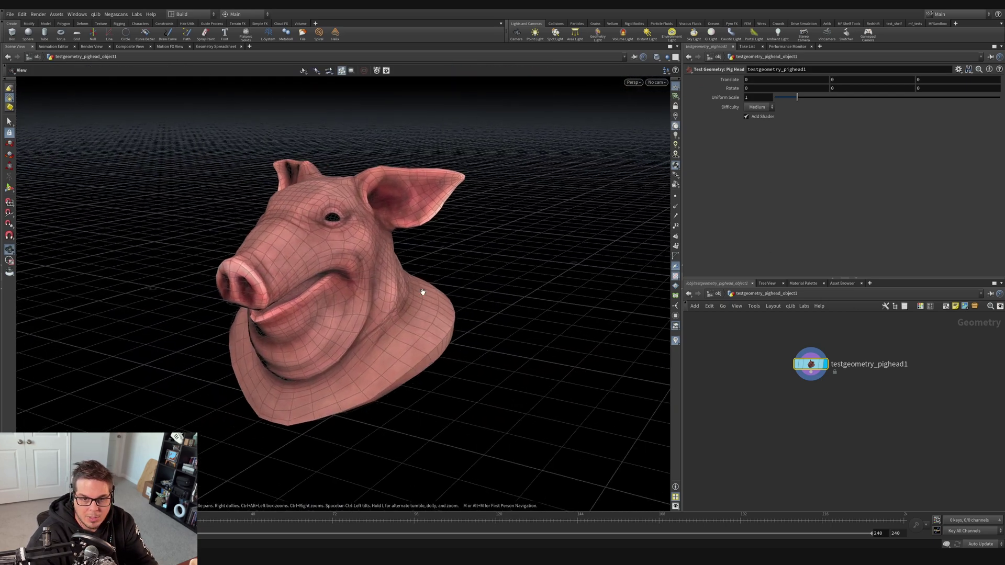
- Set the viewport to show all objects while inside the pig head network
click(667, 58)
click(677, 67)
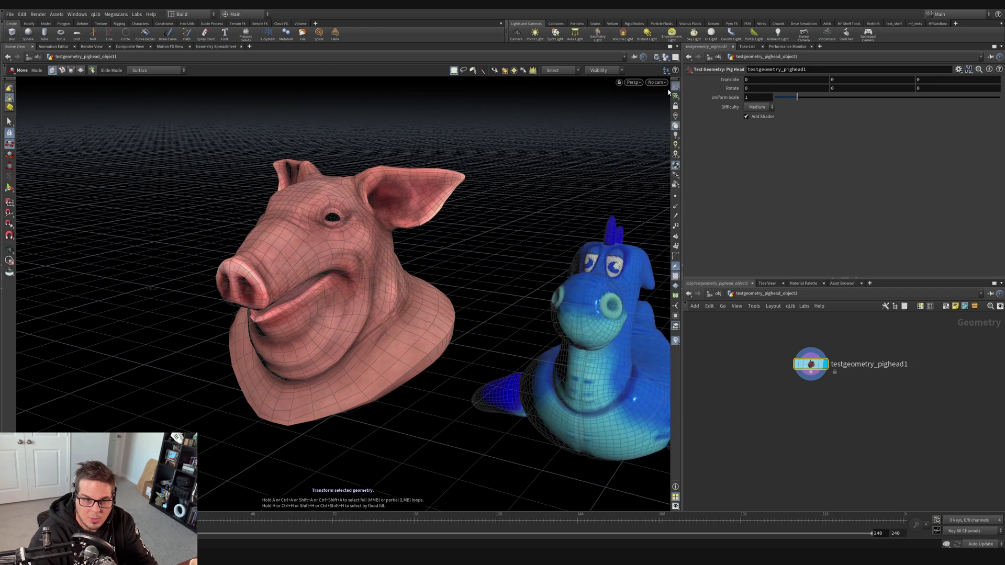
middle_drag(557, 348, 445, 351)
key(t)
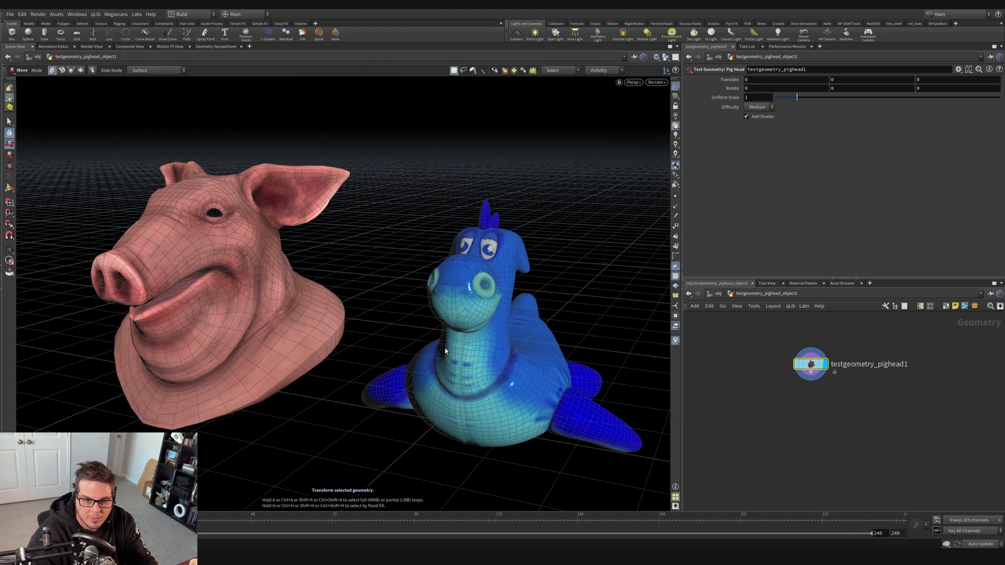
- Ghost the other objects in the viewport so that the rubber toy is dimmed behind the pig head
click(666, 57)
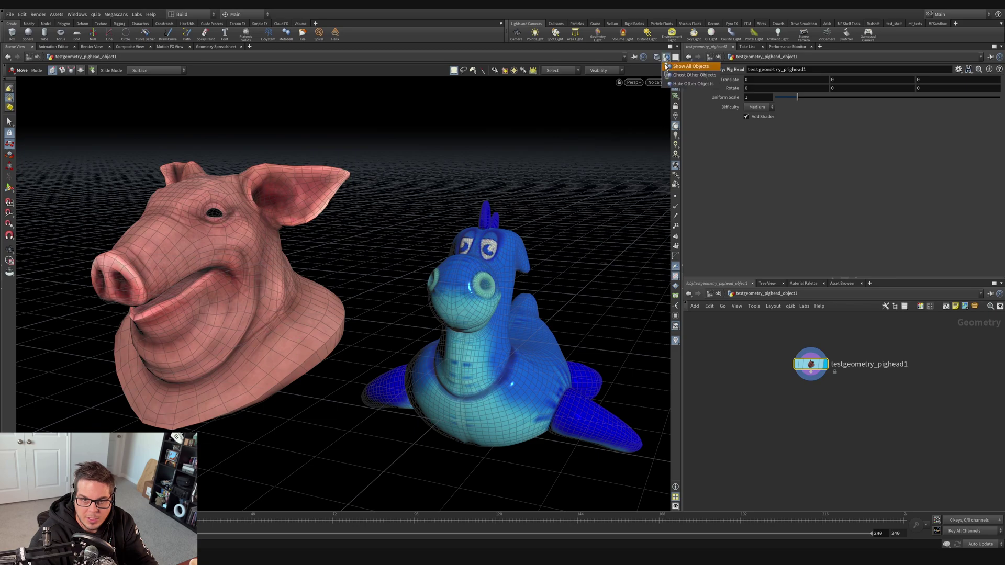
click(670, 76)
key(Escape)
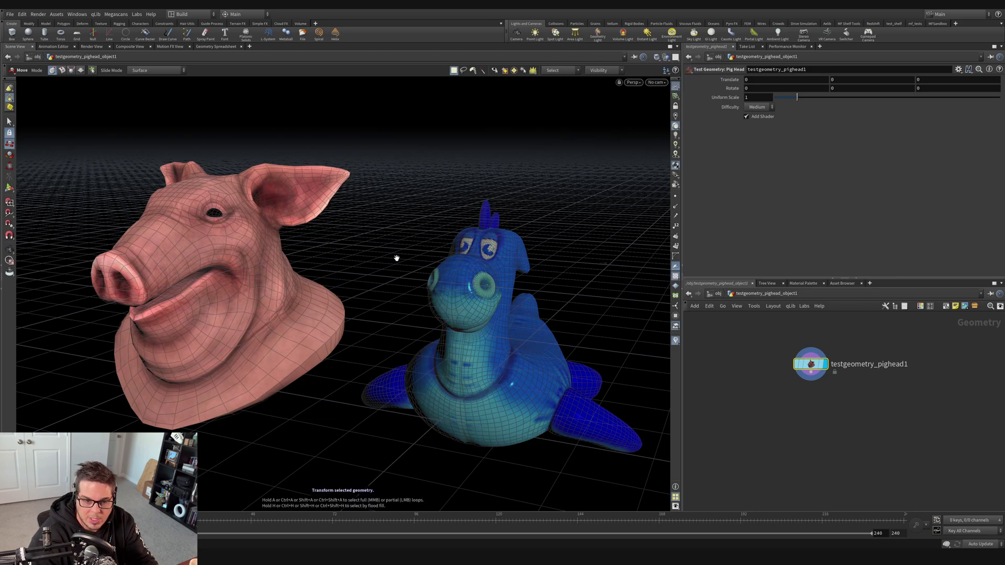
drag(395, 258, 390, 293)
key(t)
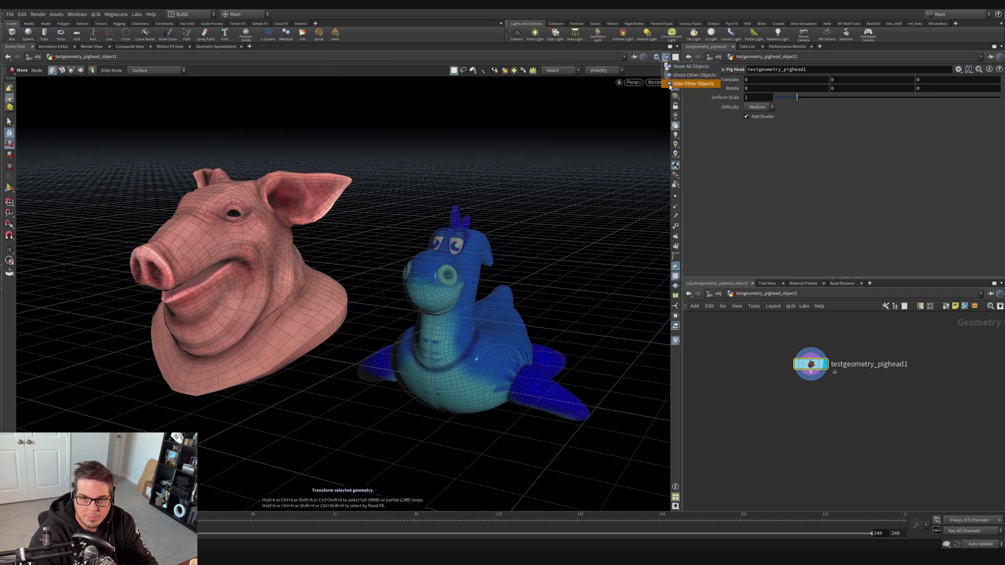
- Switch the viewport from ghosting to hiding other objects, isolating the pig head
click(665, 56)
key(Escape)
drag(265, 285, 404, 297)
key(t)
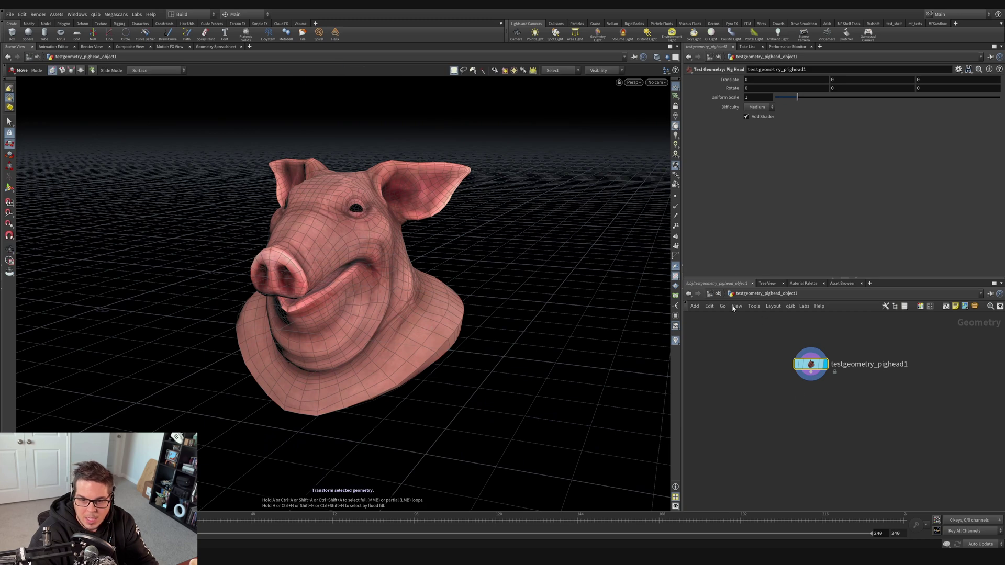
- Go up to the object level to view both objects, and reopen the pig head's geometry network with its node deselected
click(718, 294)
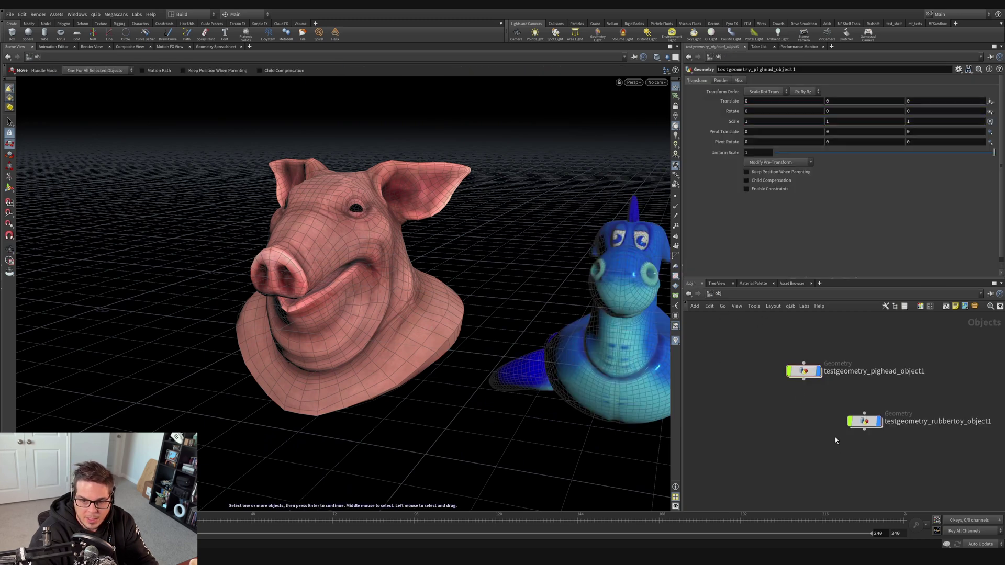
double_click(804, 371)
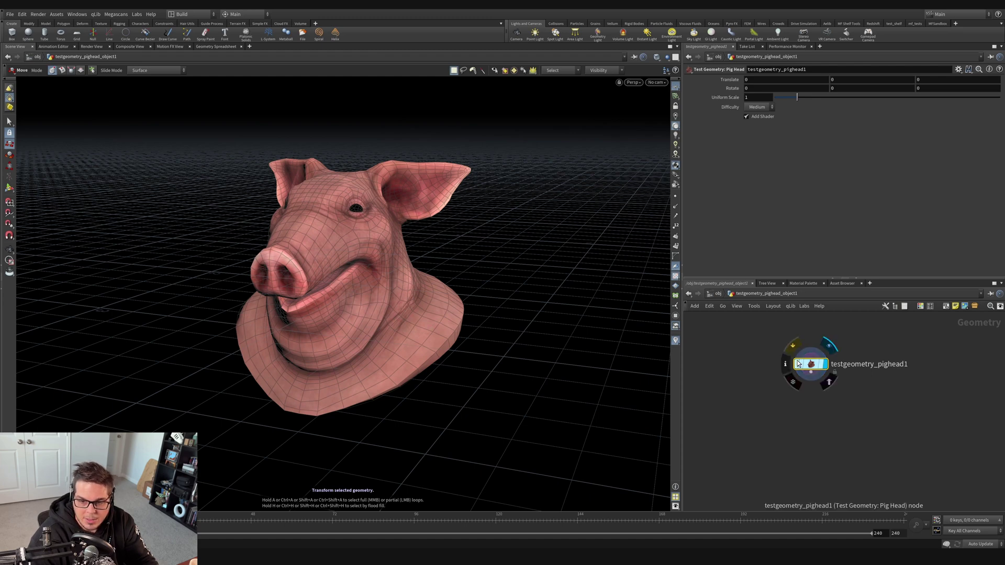
click(840, 412)
middle_drag(998, 437, 958, 436)
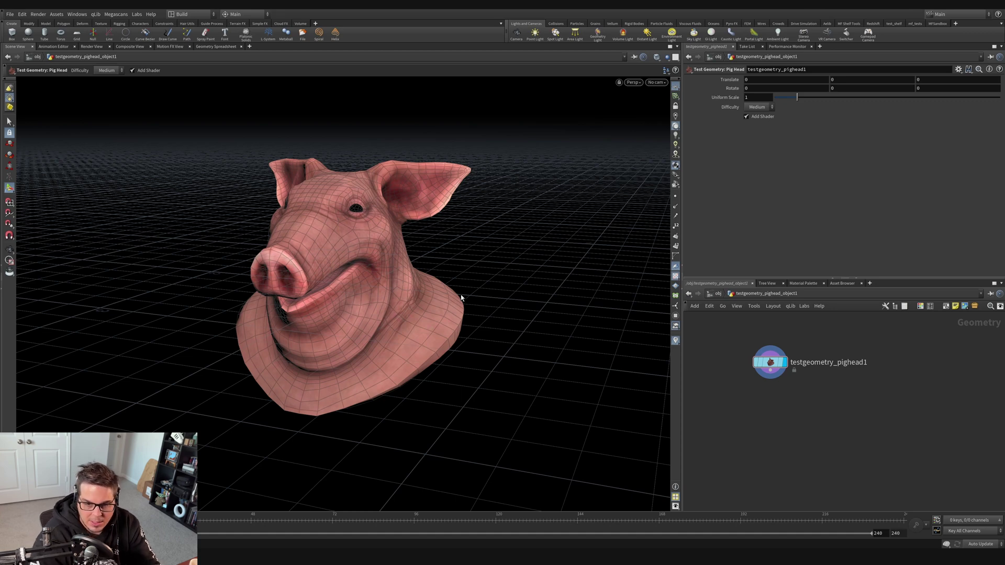
- Add a Sphere node beside the pig head node and move the sphere along X to a center of about 1.91
key(Tab)
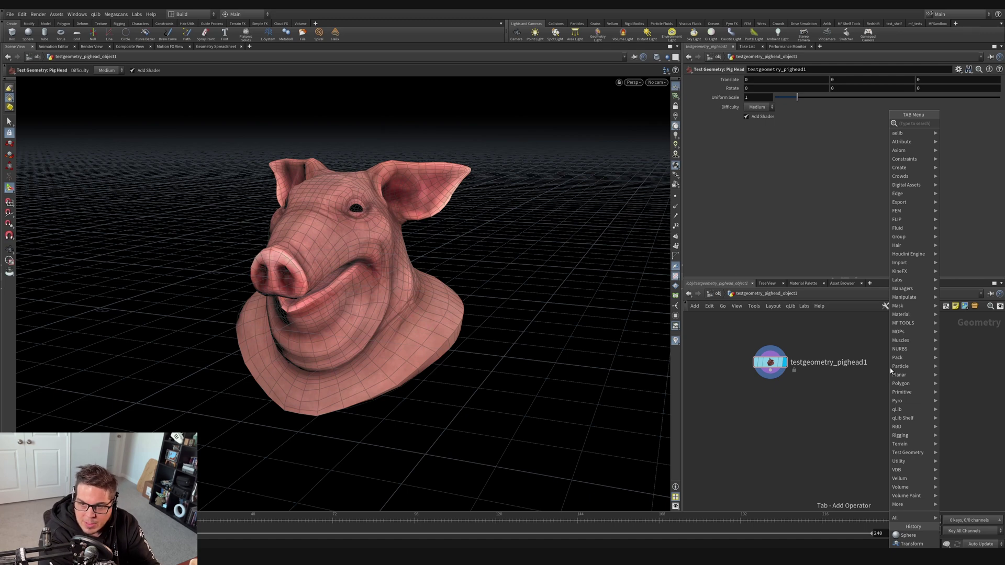
text(wran)
key(Return)
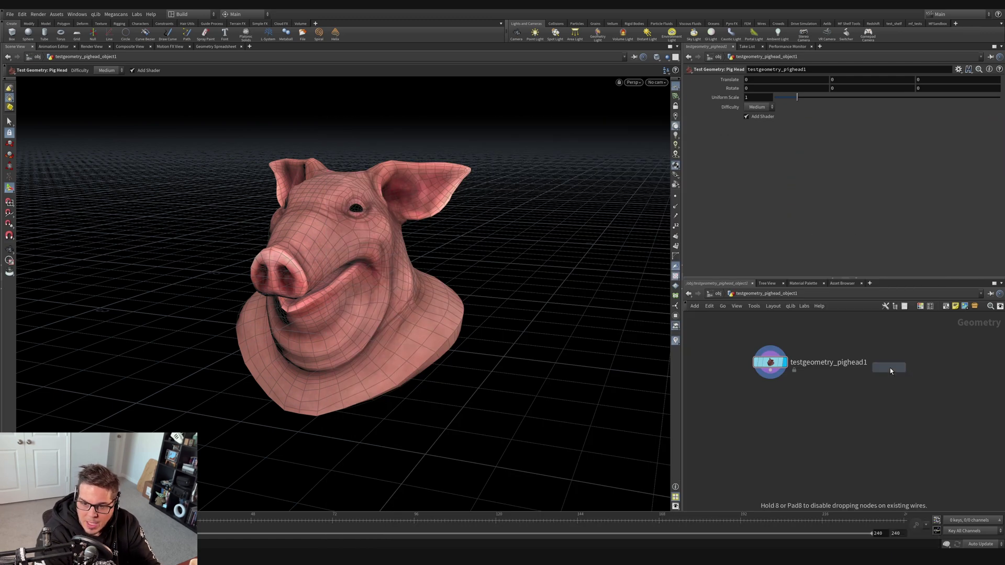
click(890, 368)
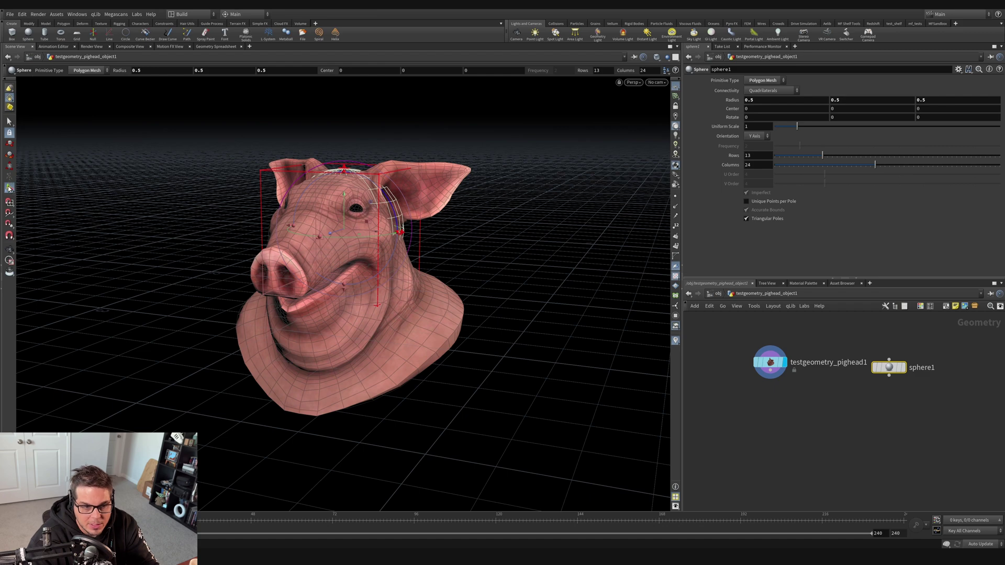
drag(377, 245, 635, 257)
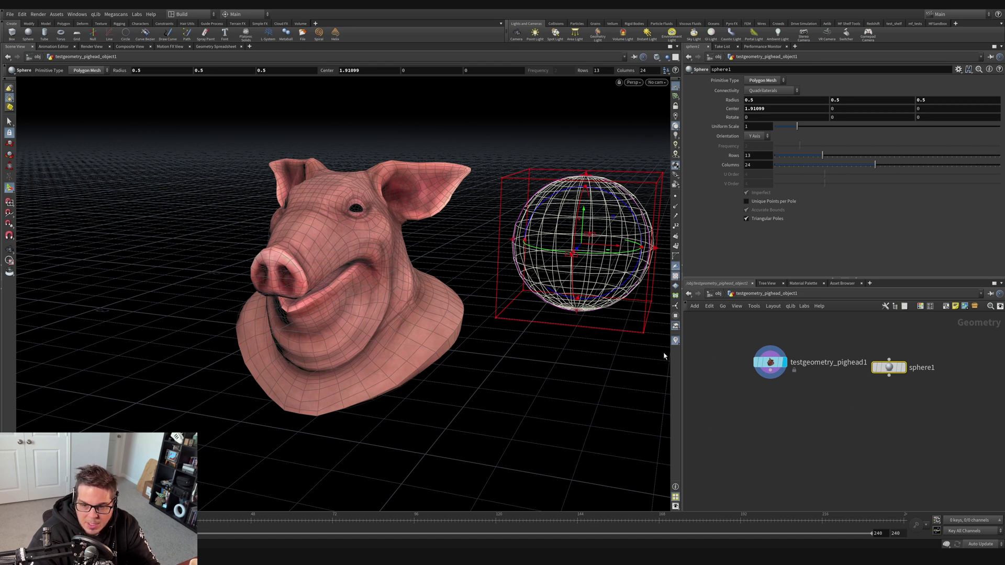
- Alternate the display flag between the sphere and pig head nodes to compare them, ending on the pig head
mouse_move(787, 367)
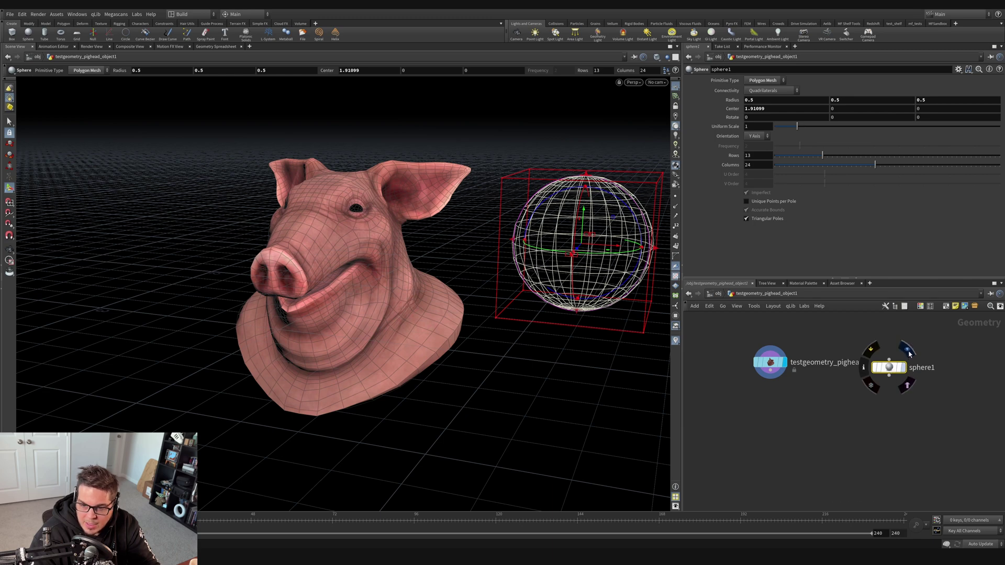
click(900, 366)
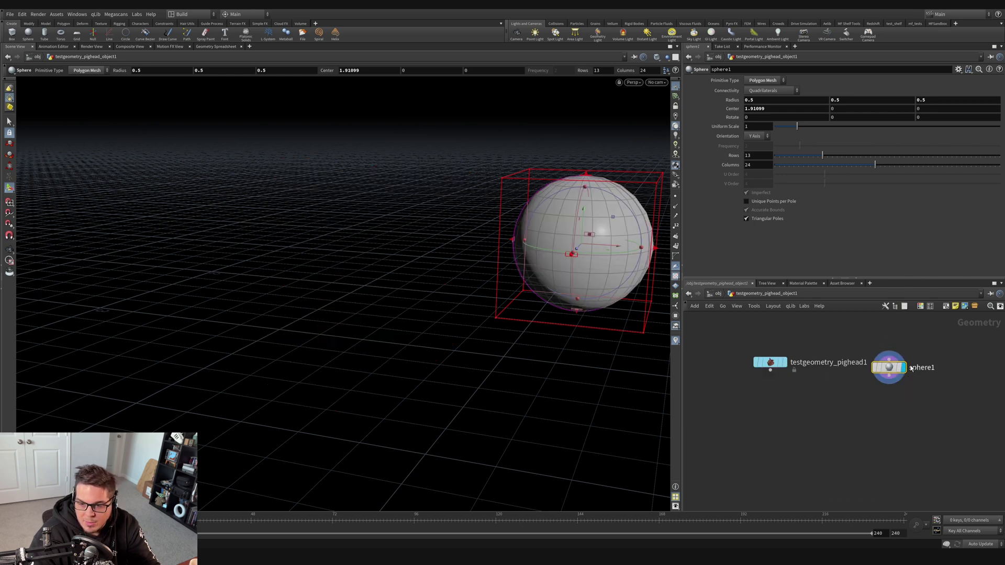
mouse_move(902, 374)
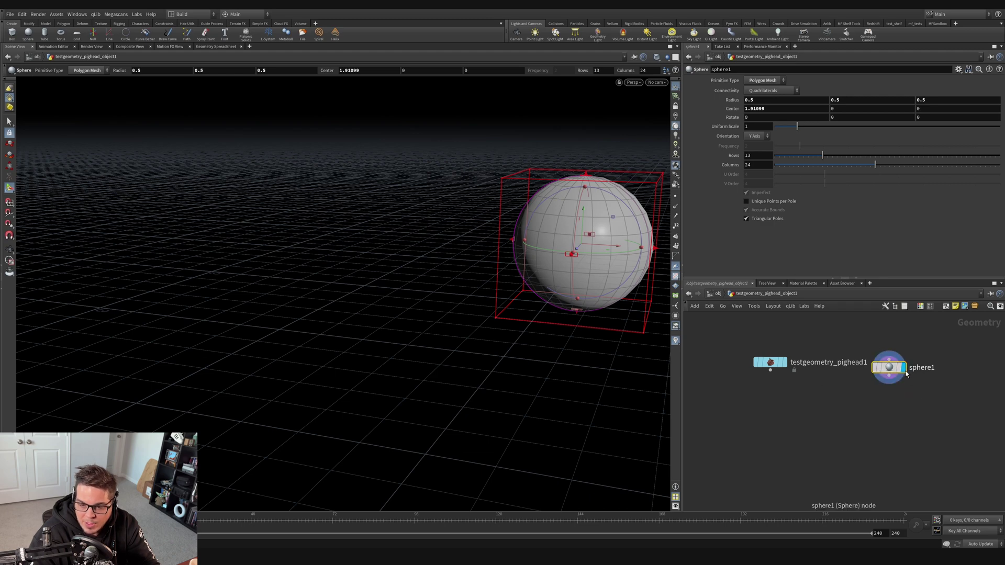
click(785, 362)
click(900, 366)
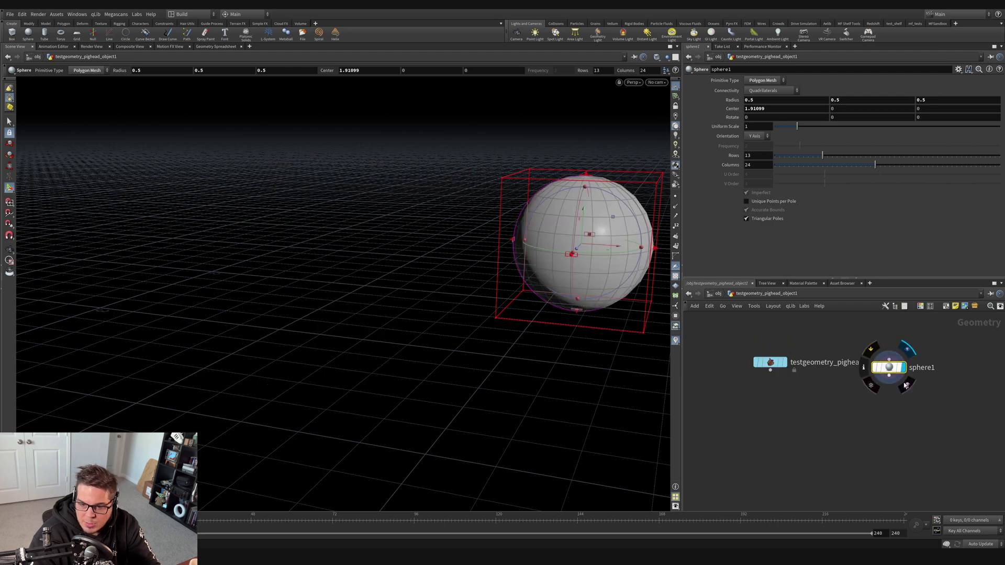
click(785, 363)
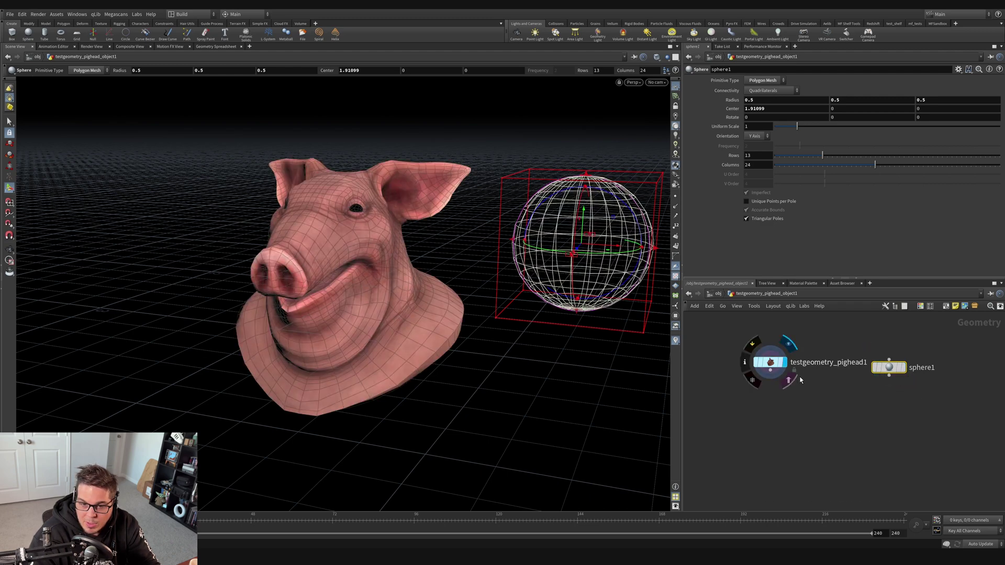
click(901, 367)
click(785, 362)
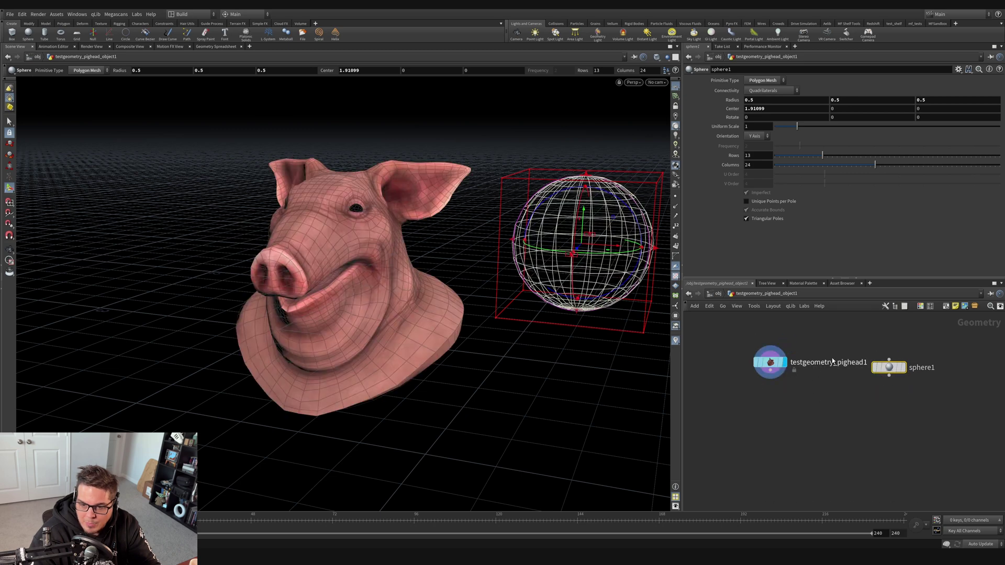
click(903, 367)
click(785, 362)
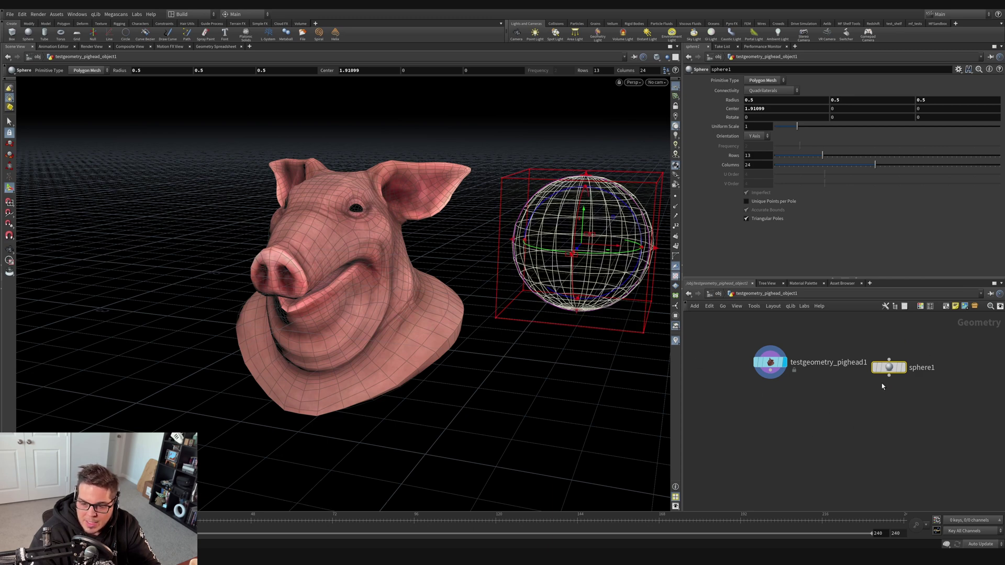
- Turn on the sphere node's display flag and select the pig head node to preview it as a wireframe
click(906, 371)
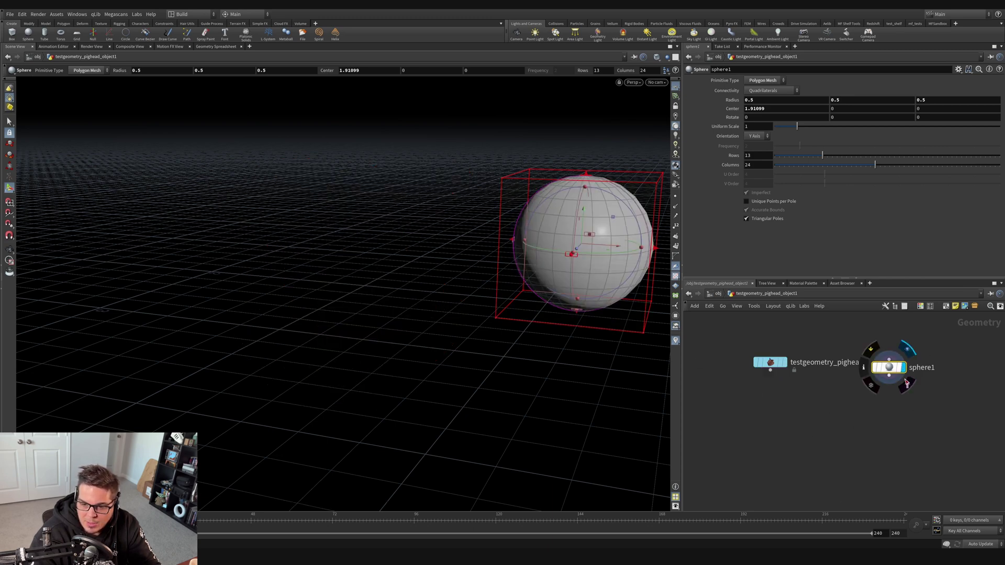
drag(809, 401, 714, 329)
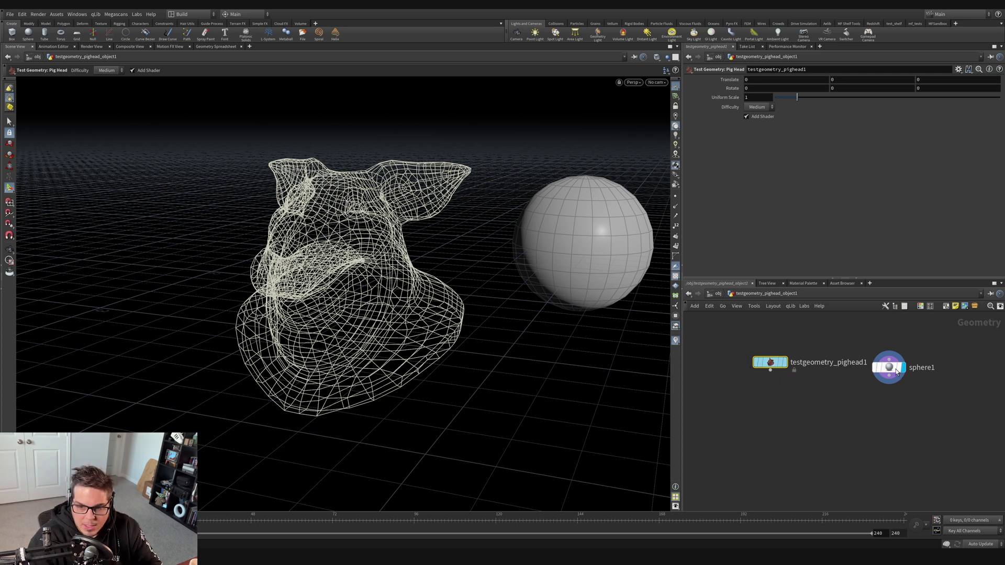
mouse_move(873, 390)
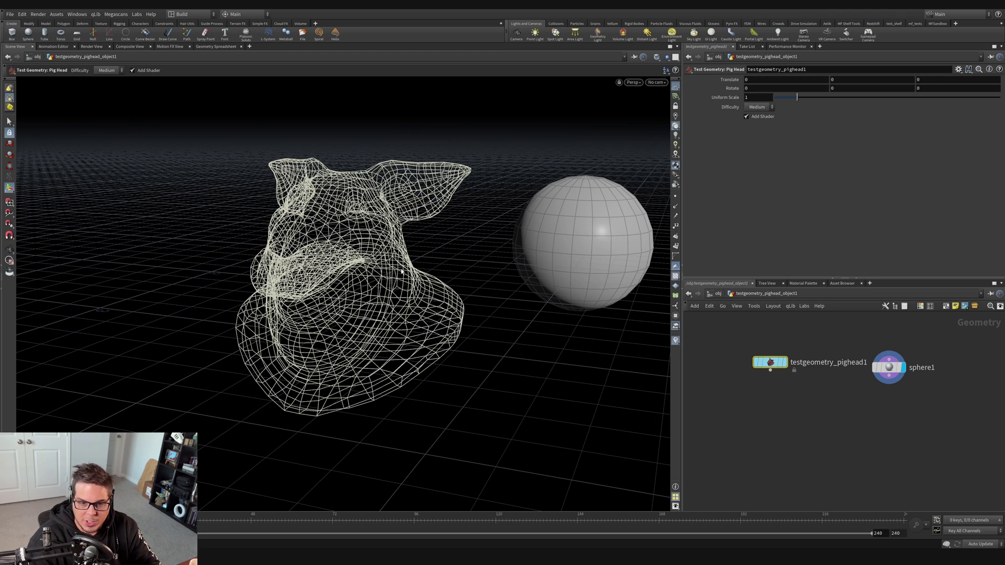
- Select the sphere node and reset its center to the default X value of 0
click(889, 367)
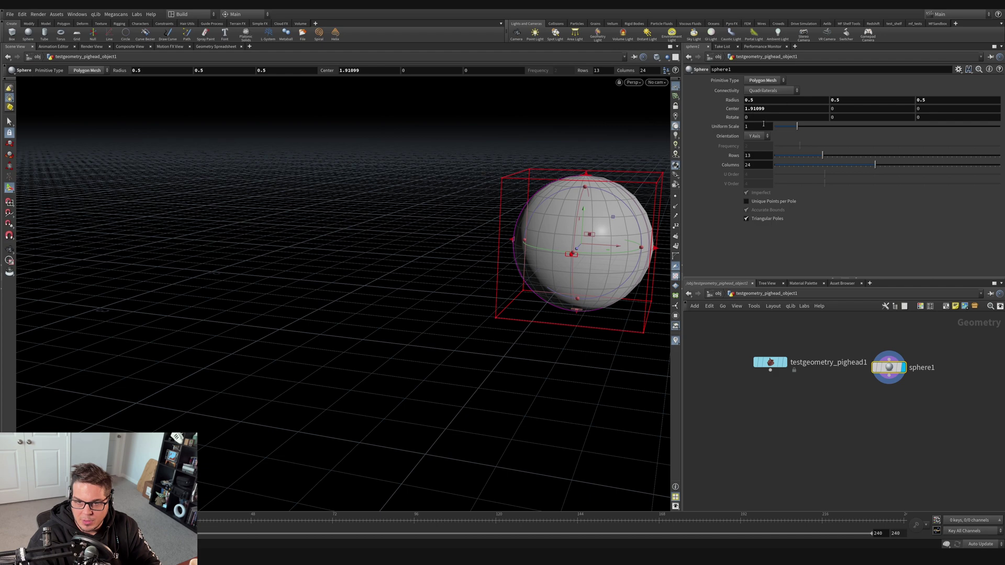
click(779, 109)
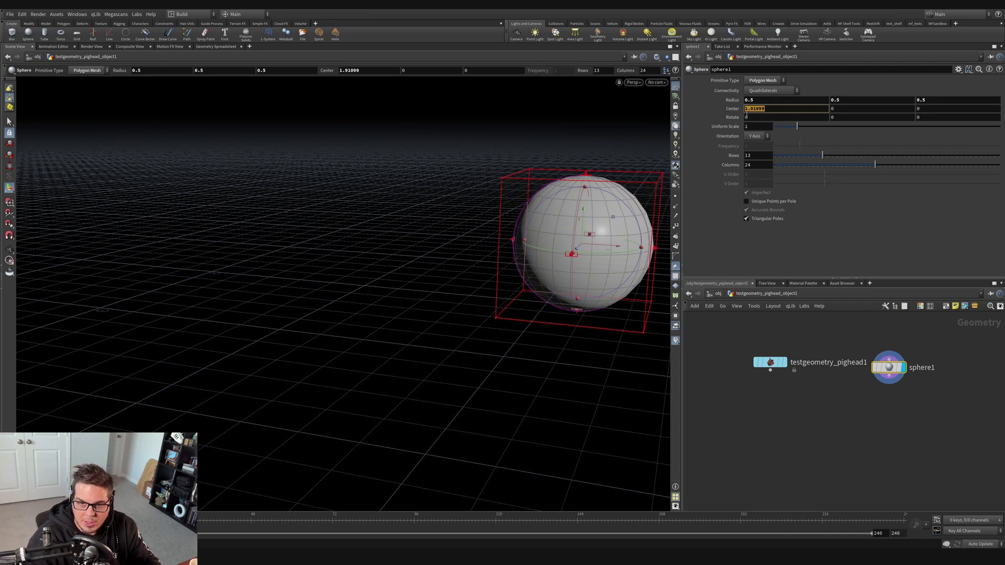
ctrl+middle_click(733, 110)
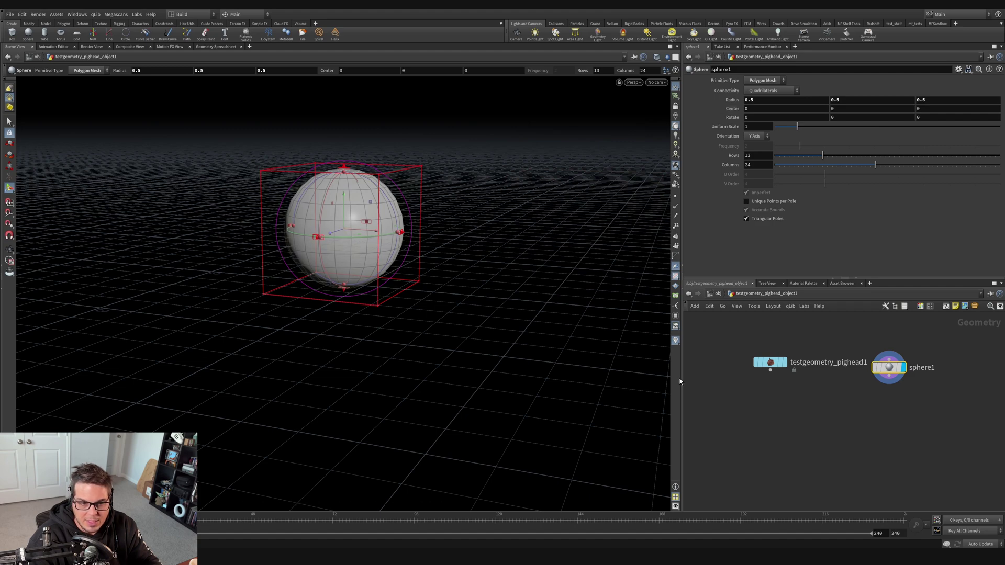
- Add a Transform node below the sphere node and wire the sphere's output into it
middle_drag(890, 423, 880, 414)
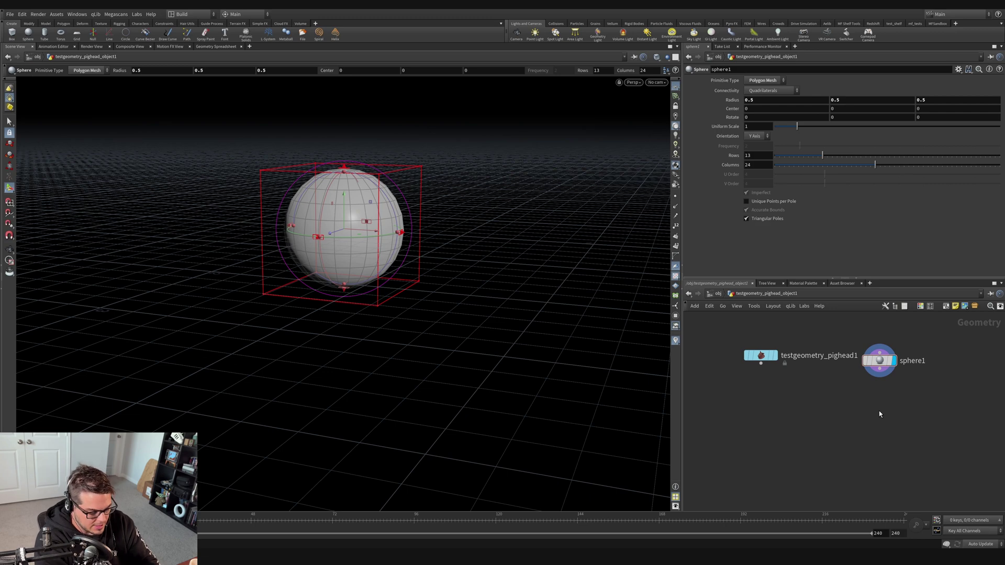
key(Tab)
text(trans)
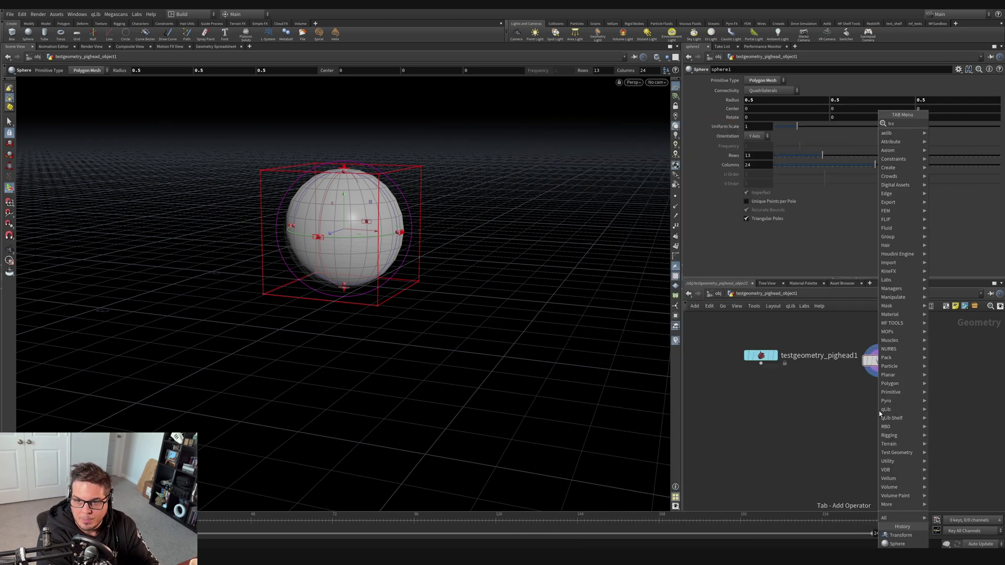
key(Return)
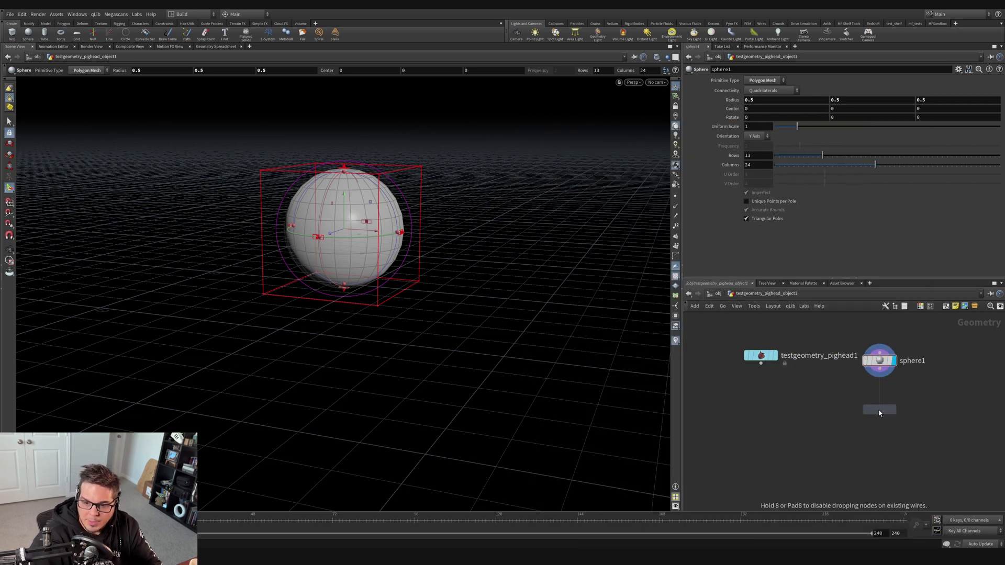
click(879, 411)
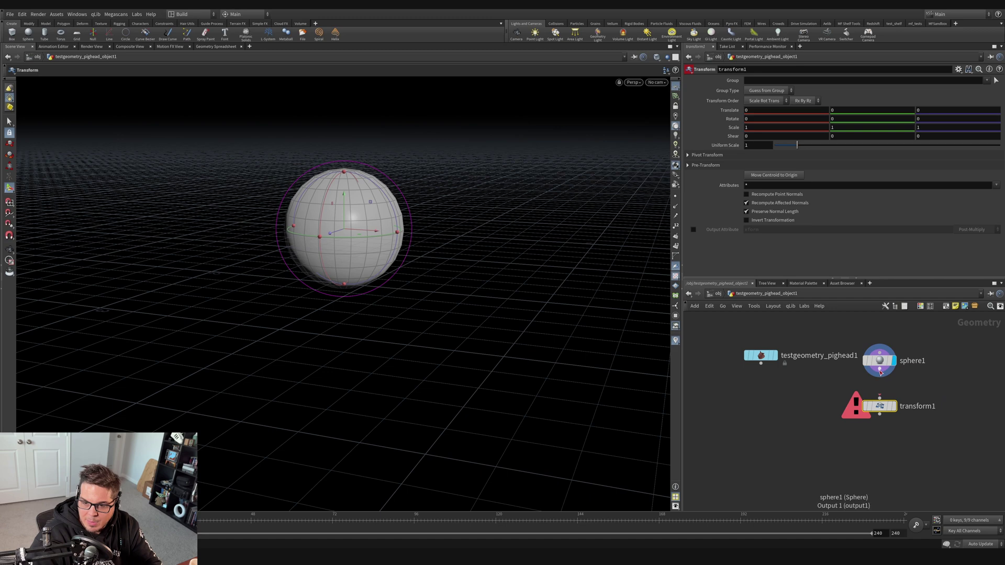
drag(881, 373, 880, 412)
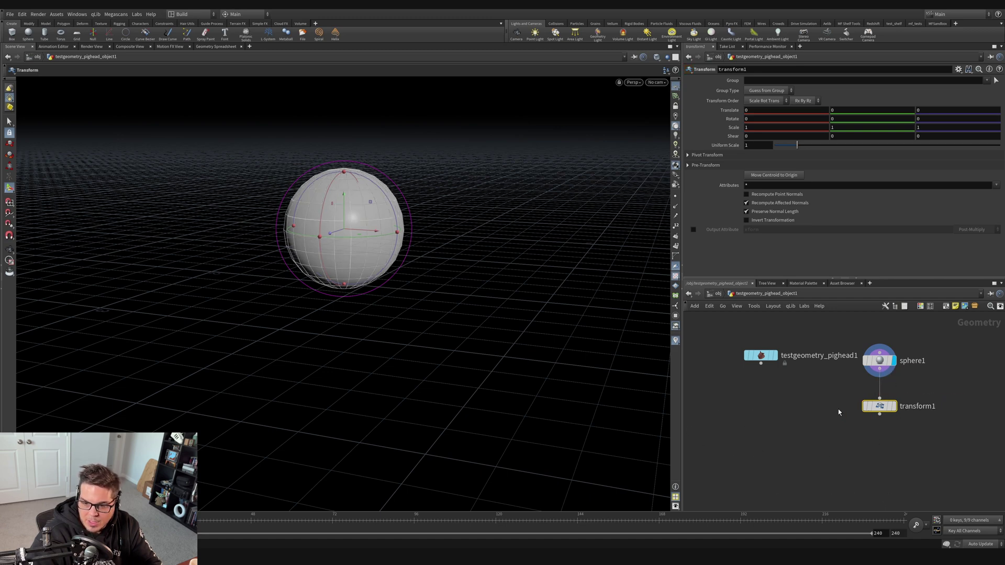
- Display the Transform node and move the sphere along X to a translate value of about 1.51
click(893, 407)
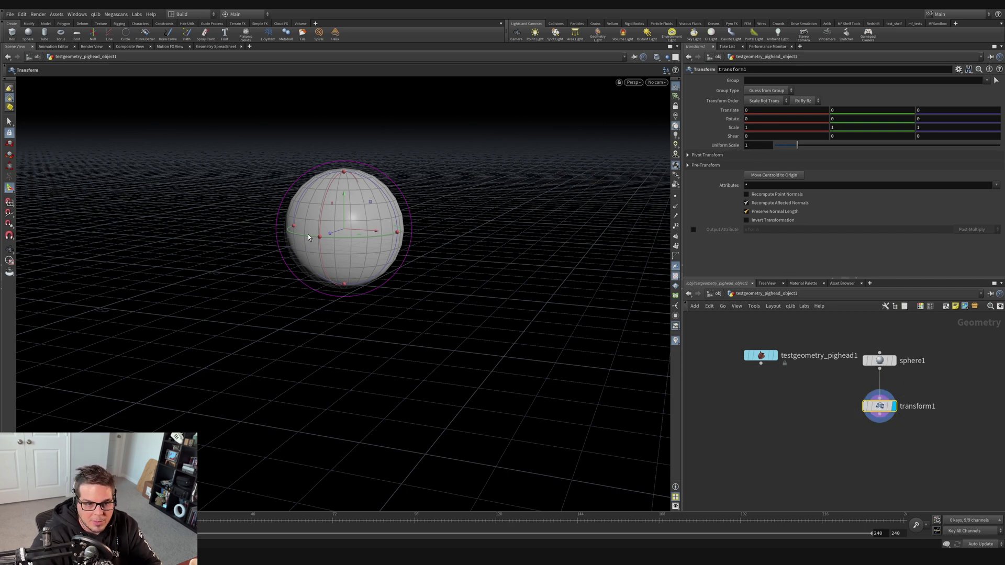
drag(358, 231, 554, 246)
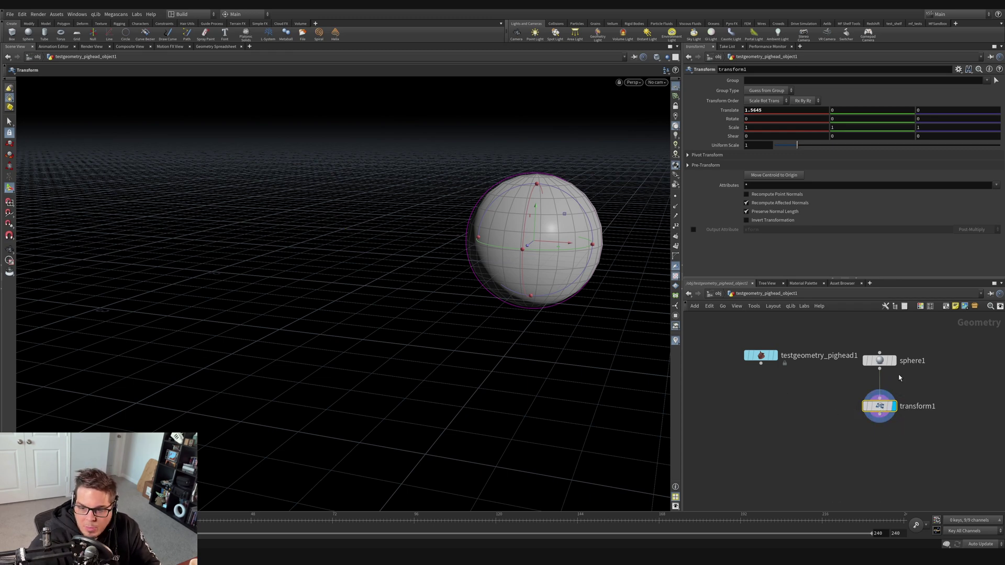
mouse_move(557, 244)
mouse_down()
mouse_move(538, 242)
mouse_move(553, 243)
mouse_up()
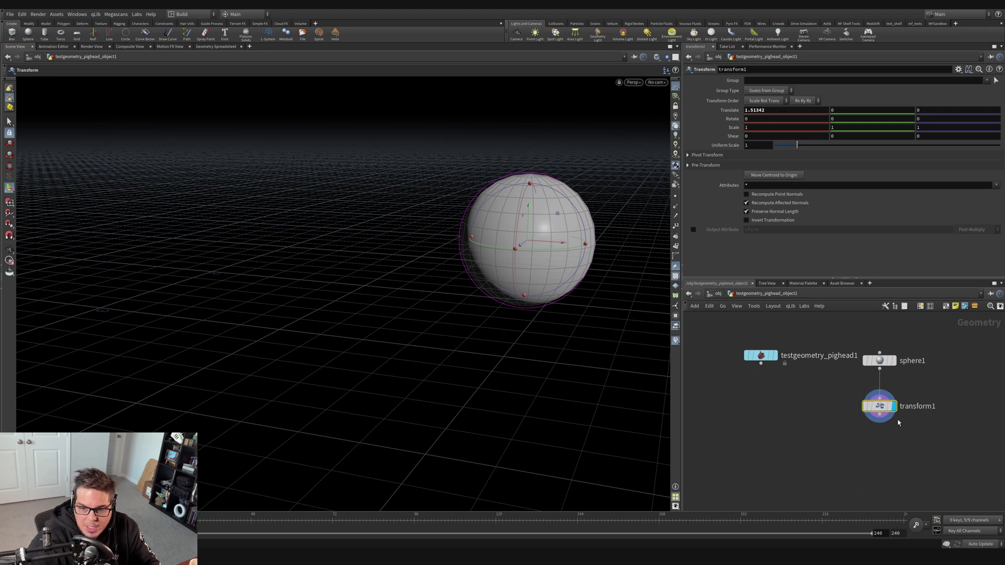
- Turn on the pig head node's template flag and nudge the transformed sphere to about 1.54 in X
mouse_move(884, 409)
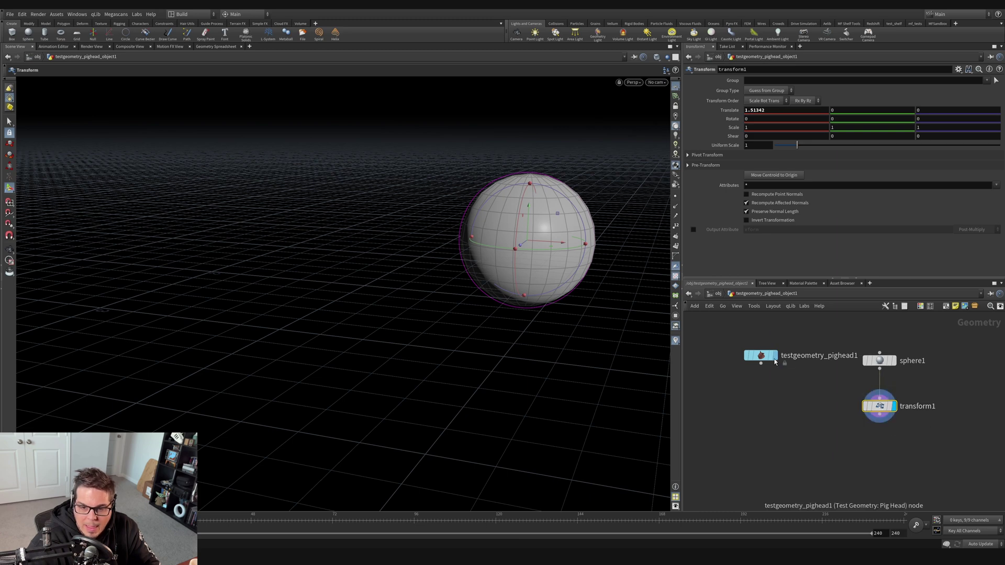
mouse_move(772, 358)
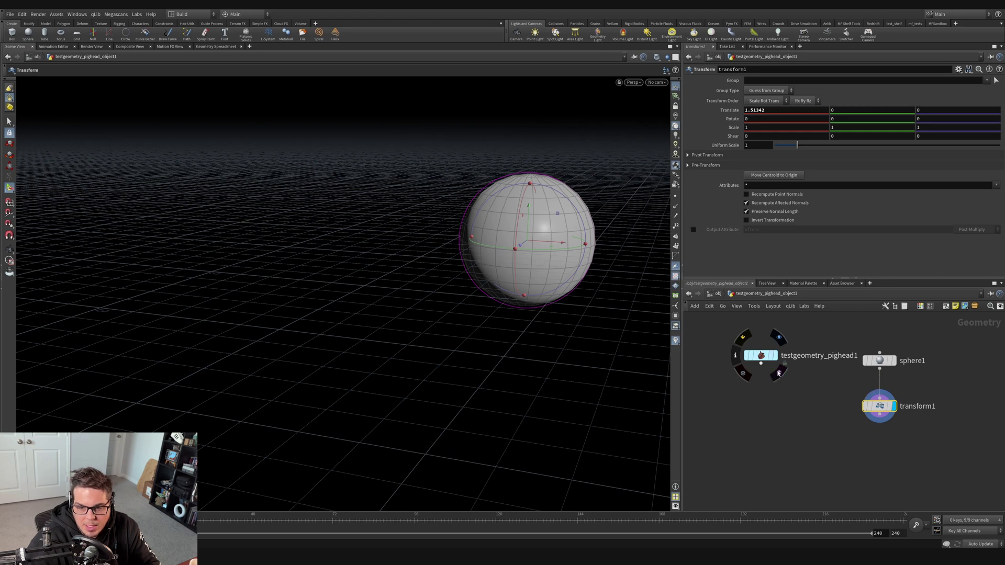
click(780, 374)
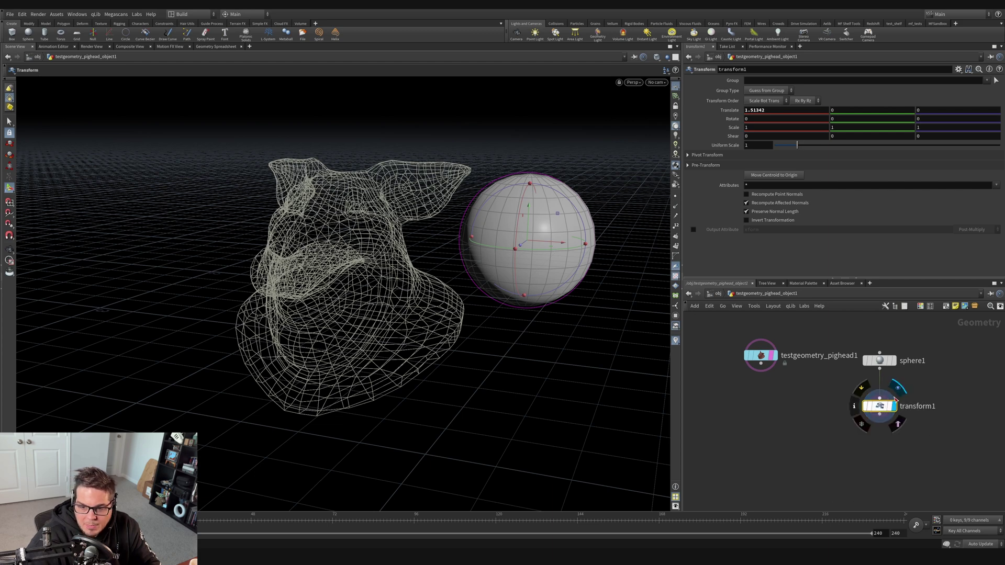
drag(558, 243, 537, 244)
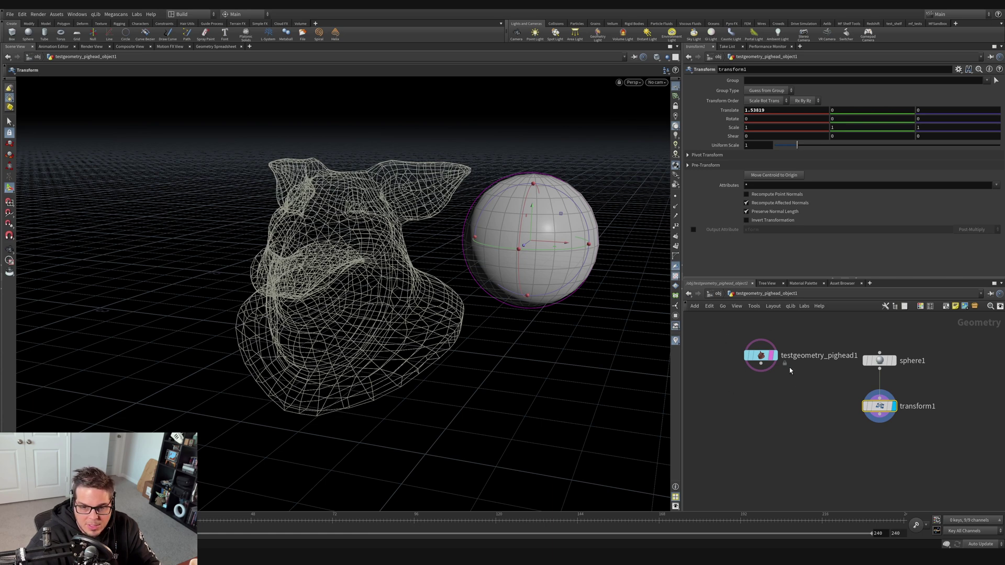
- Toggle the pig head node's template flag off and on to compare, leaving it off
mouse_move(769, 358)
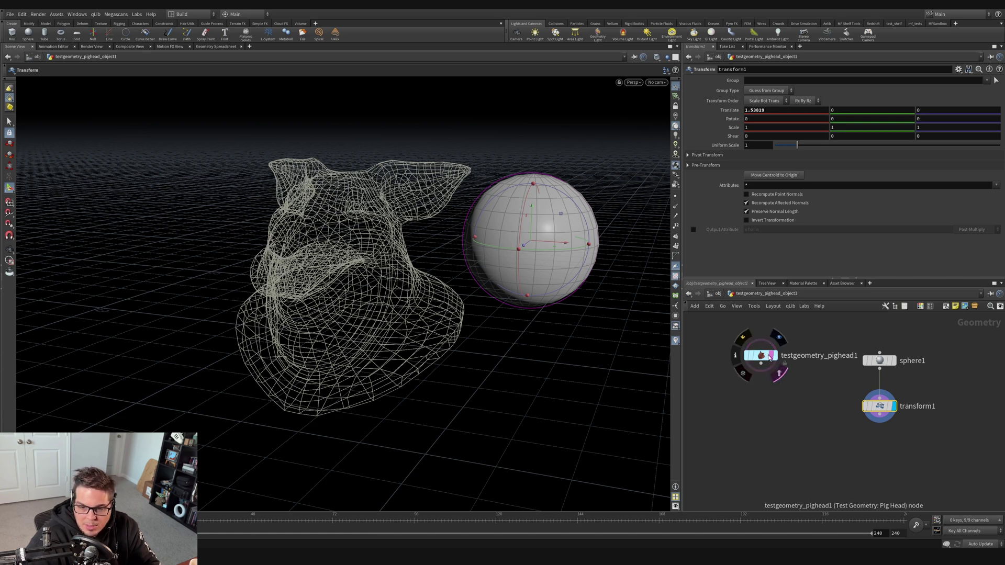
click(780, 375)
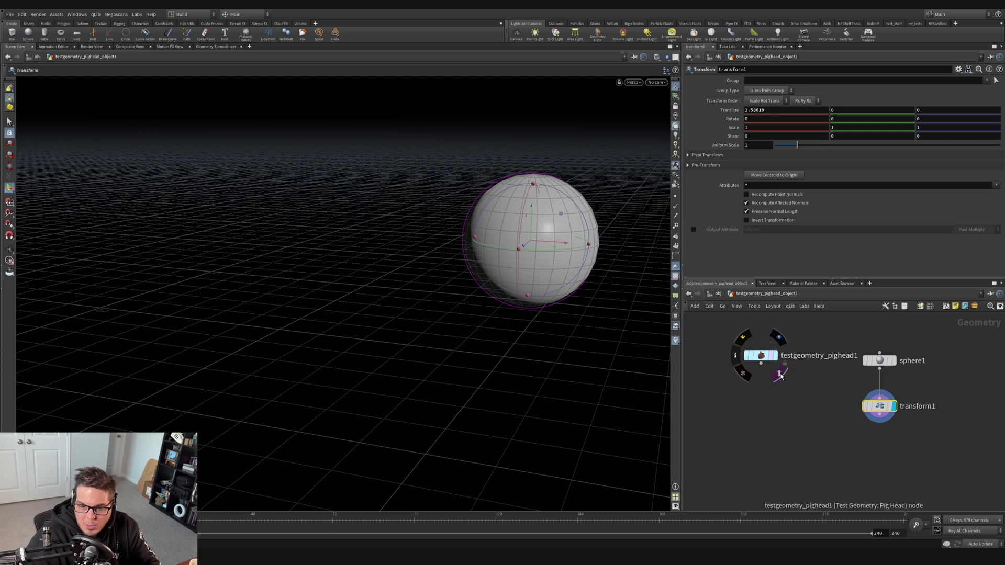
click(780, 375)
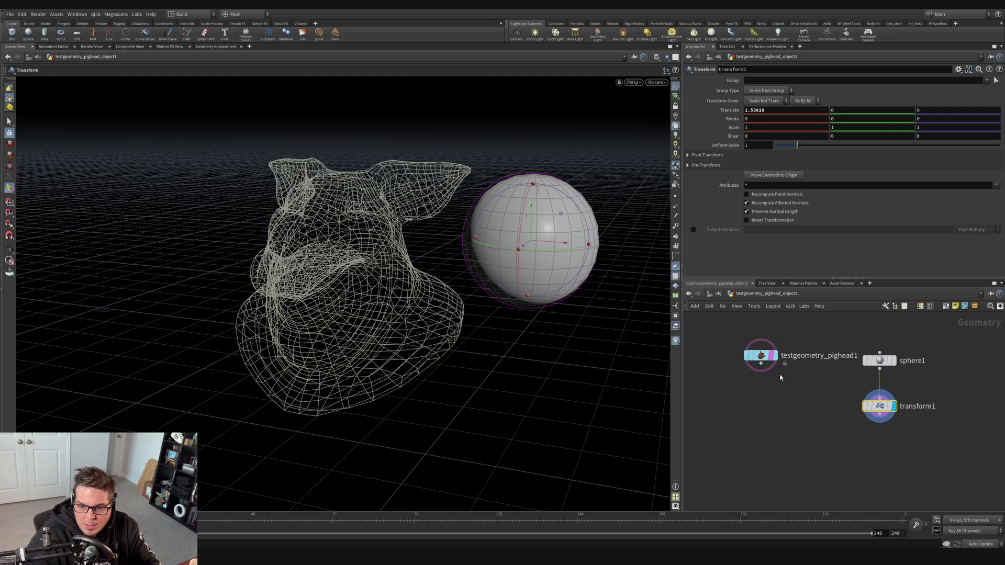
click(779, 376)
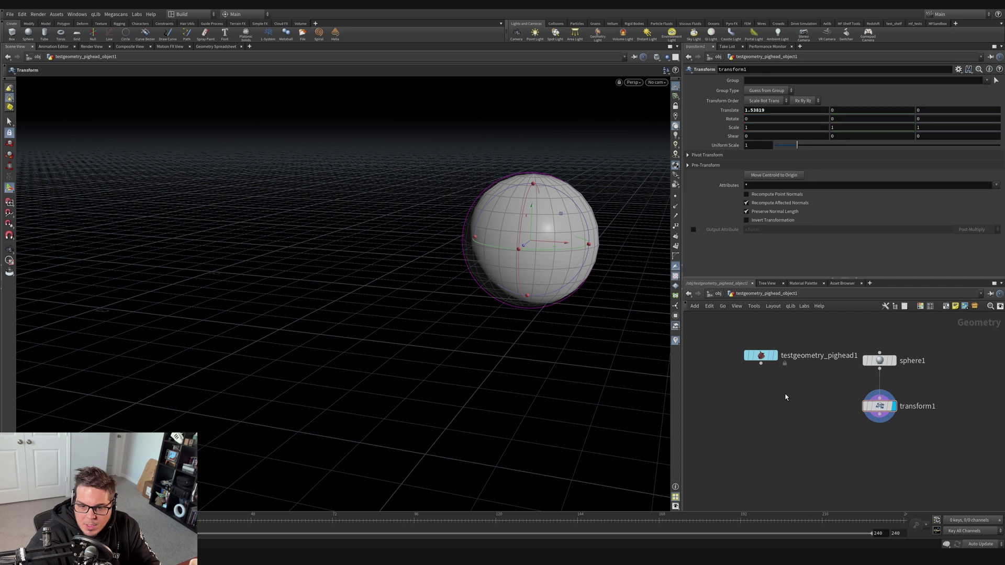
- Turn on the template flag of the sphere node and select the Transform node
click(880, 406)
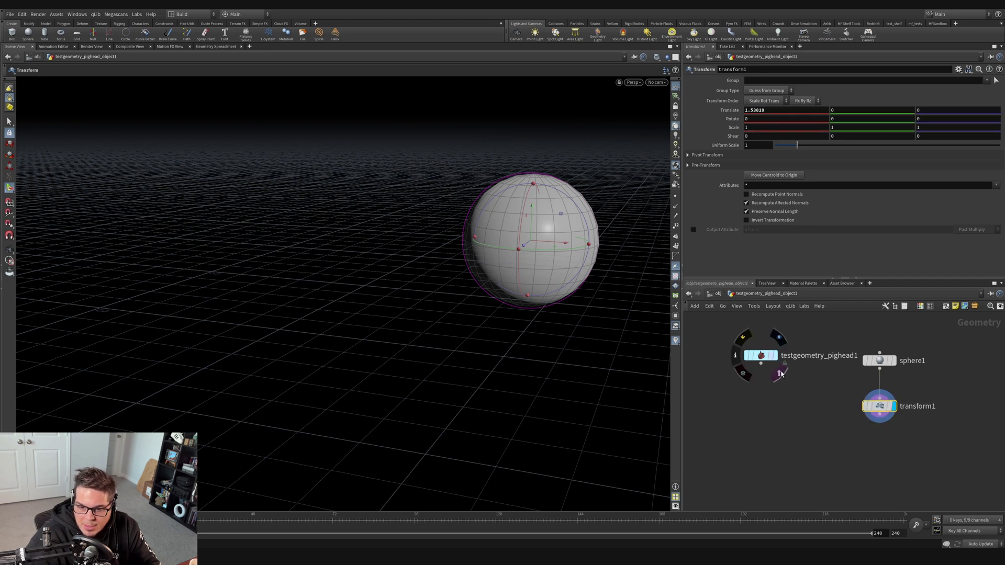
click(860, 433)
middle_drag(941, 441, 892, 439)
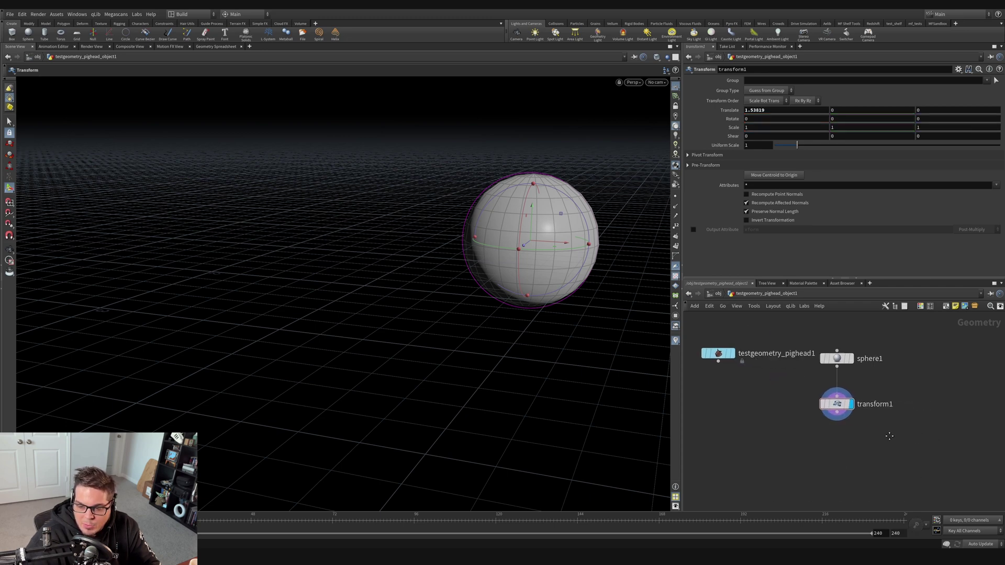
click(844, 359)
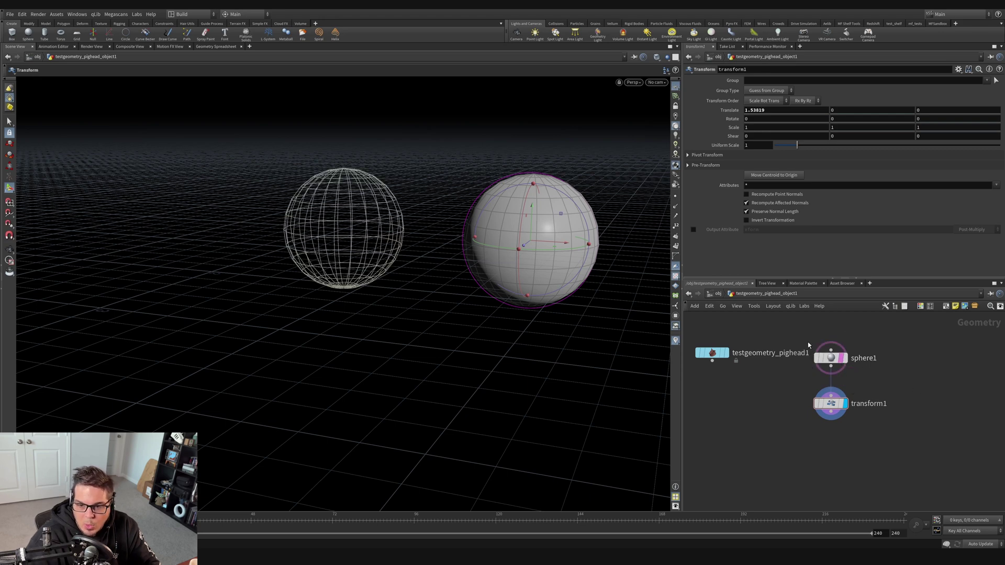
drag(808, 341, 779, 446)
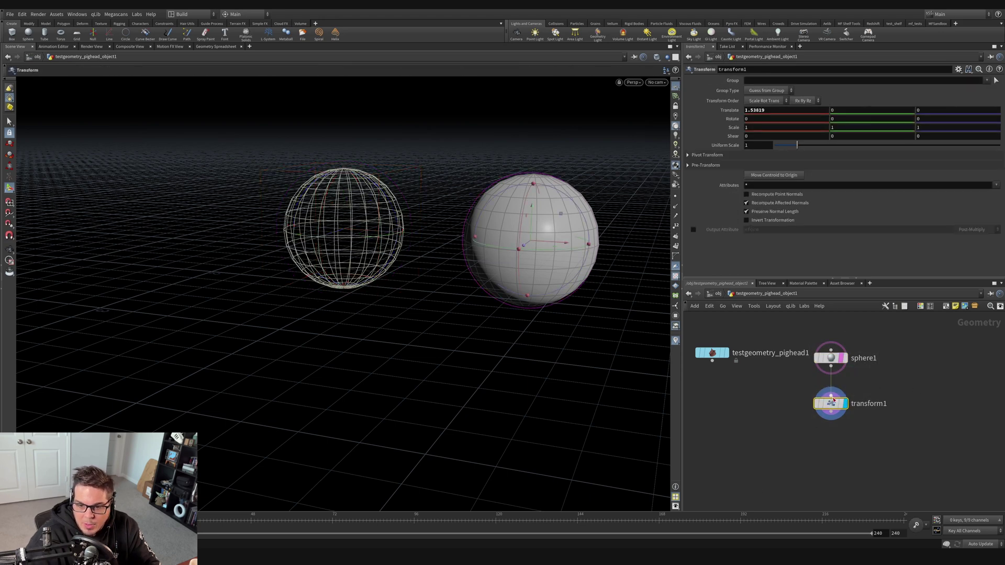
- Bypass the Transform node to compare the result, and re-enable it
mouse_move(832, 404)
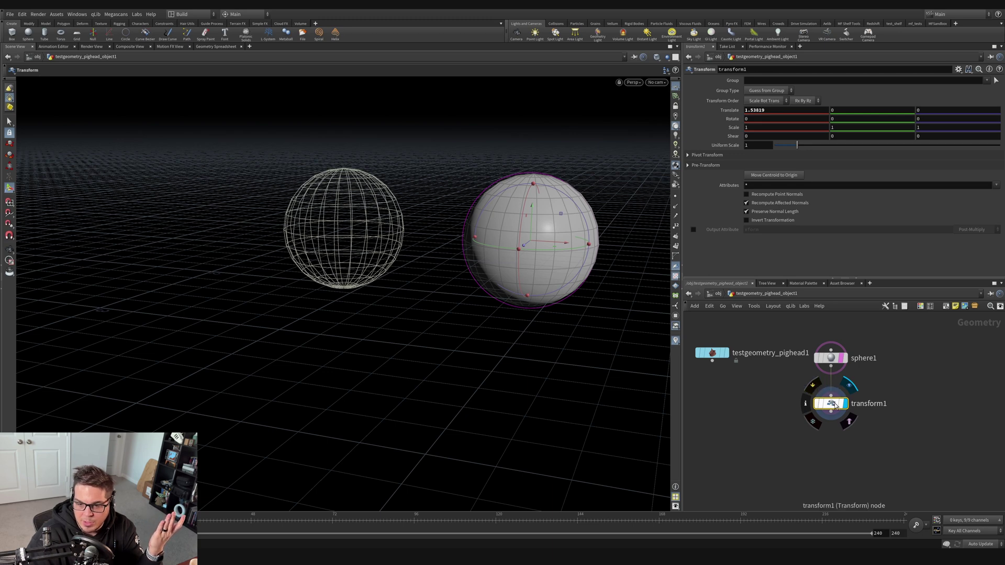
click(814, 387)
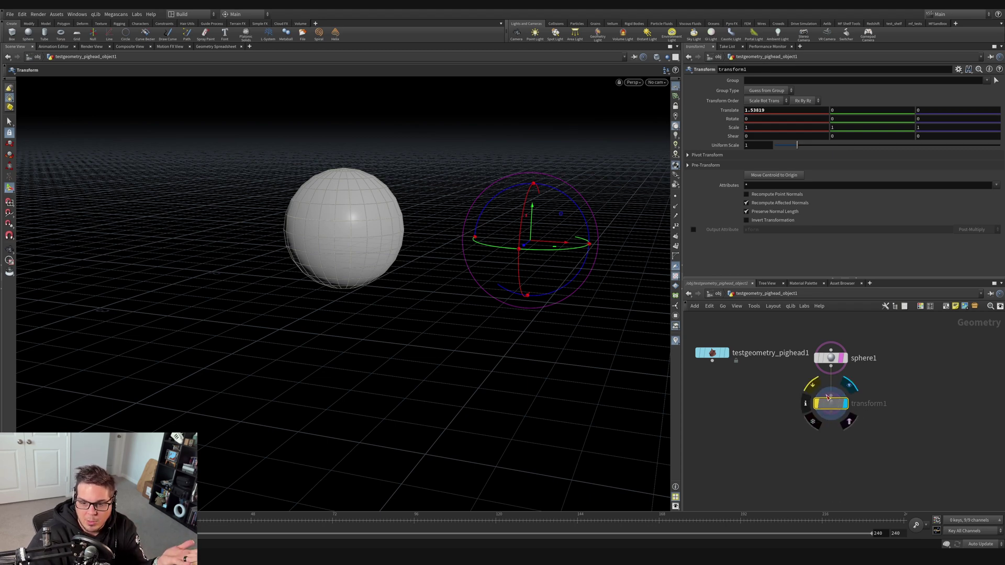
click(813, 386)
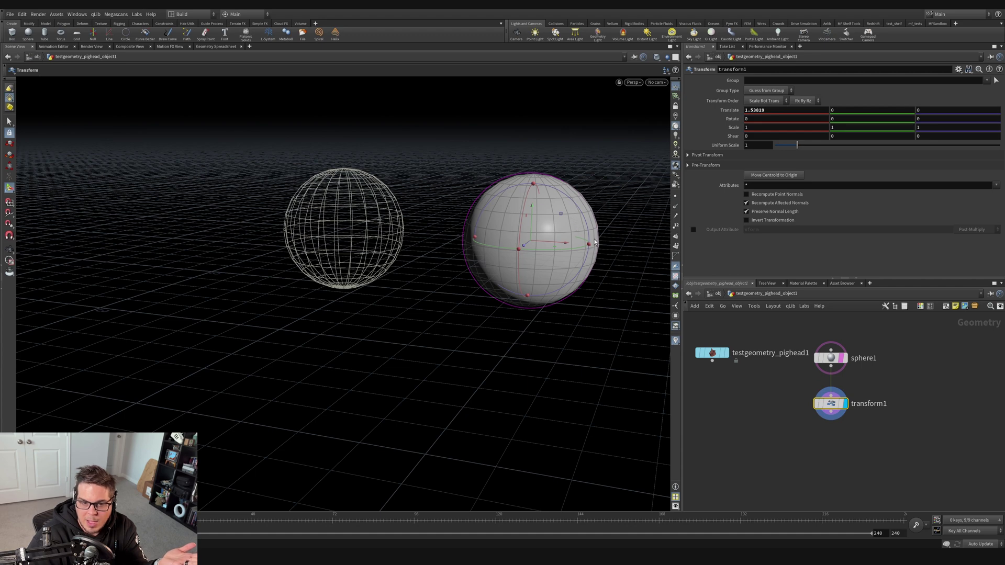
- Turn on the Transform node's lock flag to freeze its geometry
mouse_move(824, 414)
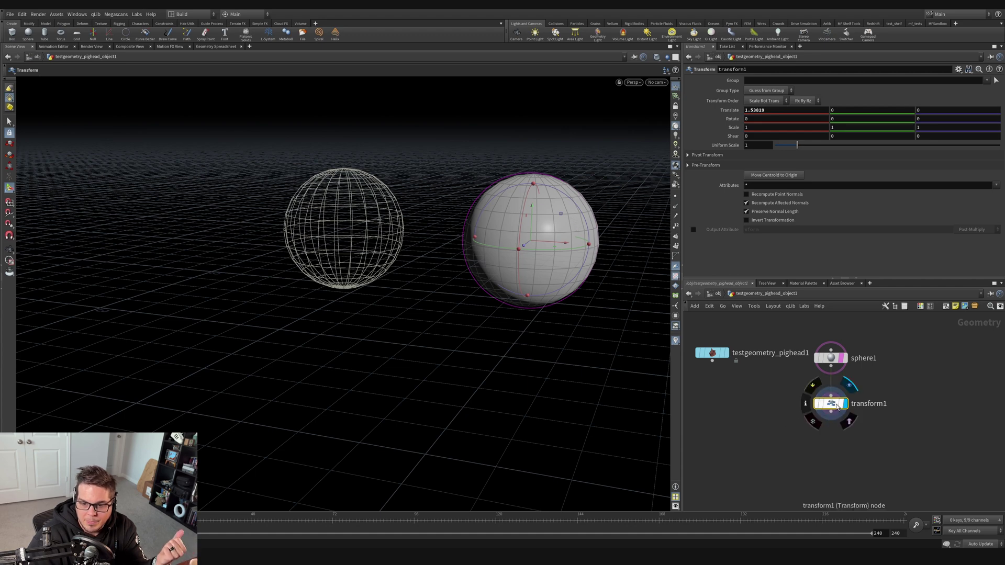
click(812, 423)
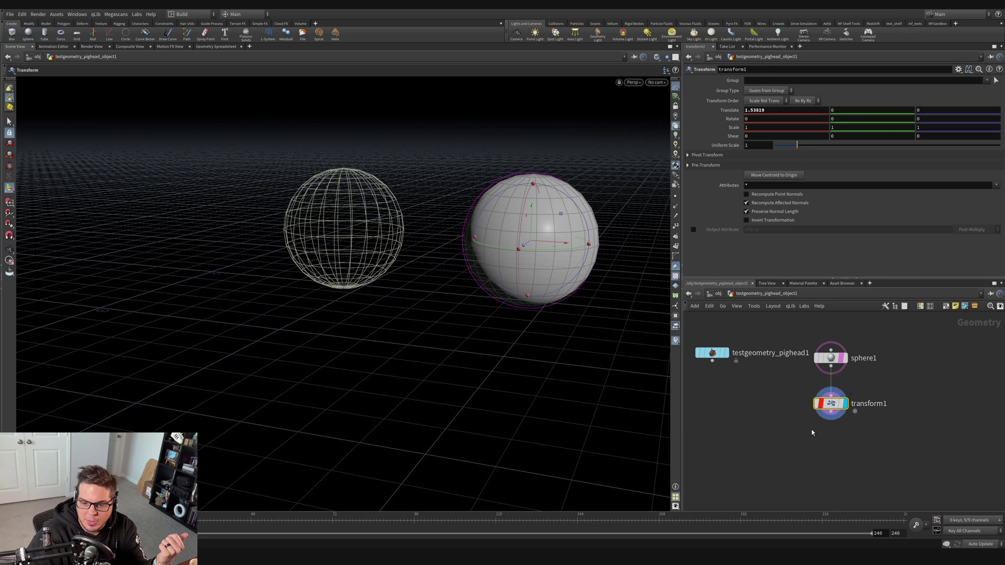
mouse_move(830, 408)
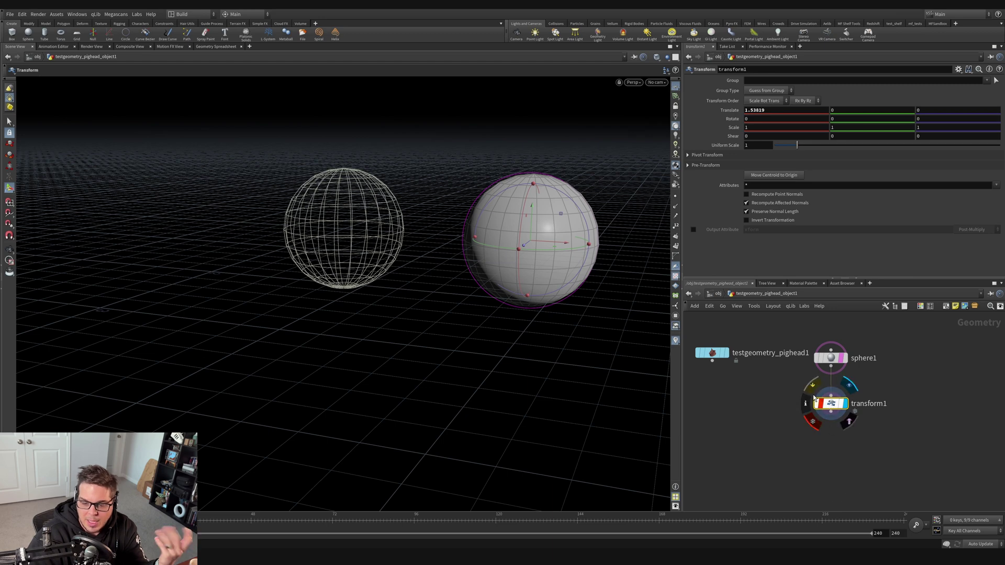
- Move the sphere node slightly up and cut the wire connecting it to the locked Transform node
drag(836, 358, 837, 353)
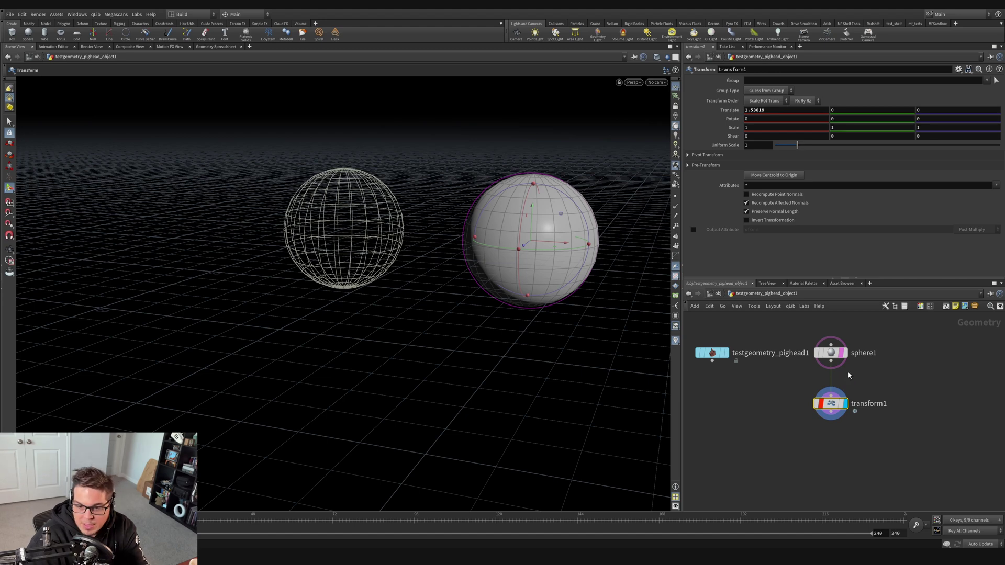
key(y)
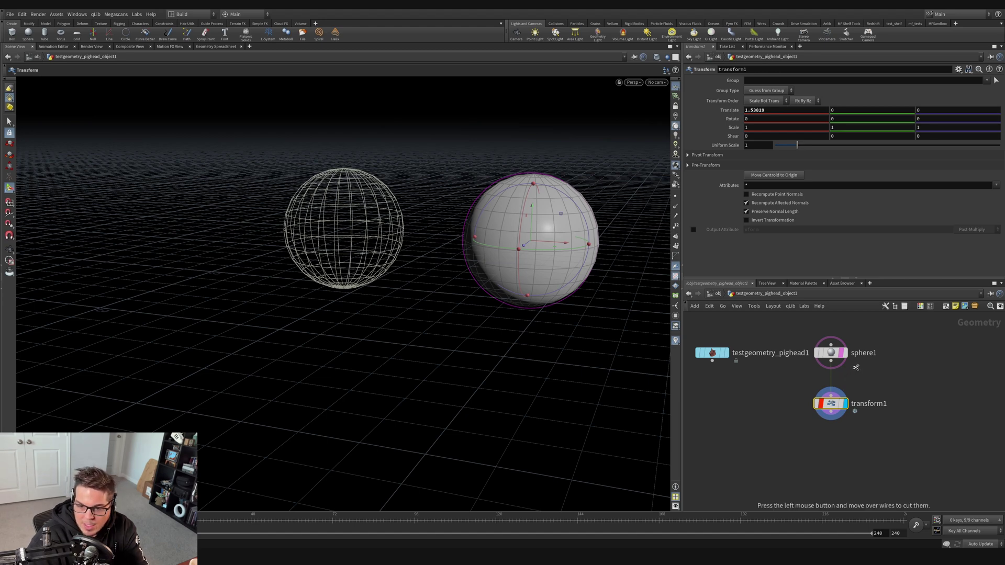
mouse_move(850, 368)
mouse_down()
mouse_move(797, 388)
mouse_move(833, 407)
mouse_up()
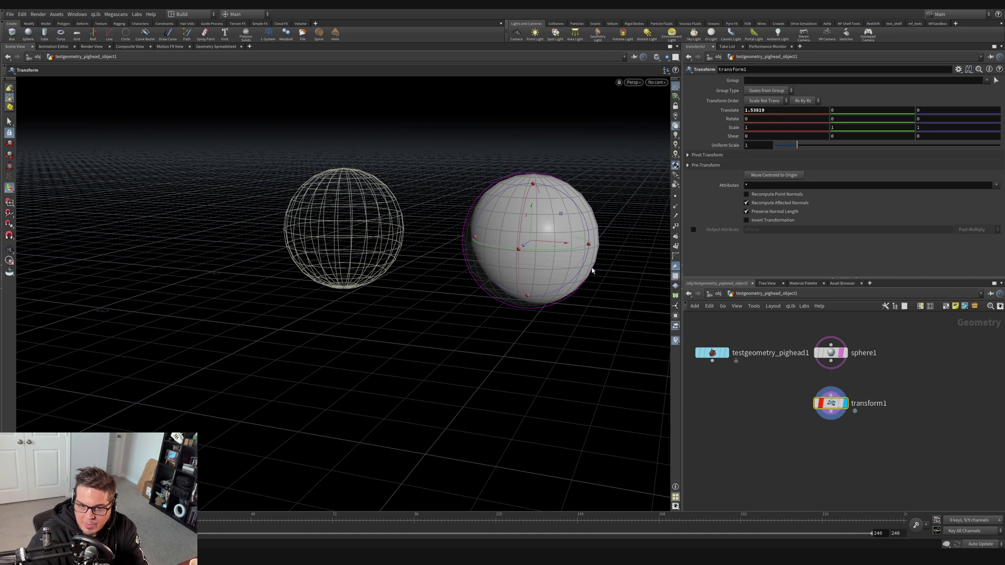
- Unlock the Transform node, discarding its locked changes, and reconnect the sphere node to its input
mouse_move(838, 408)
click(813, 421)
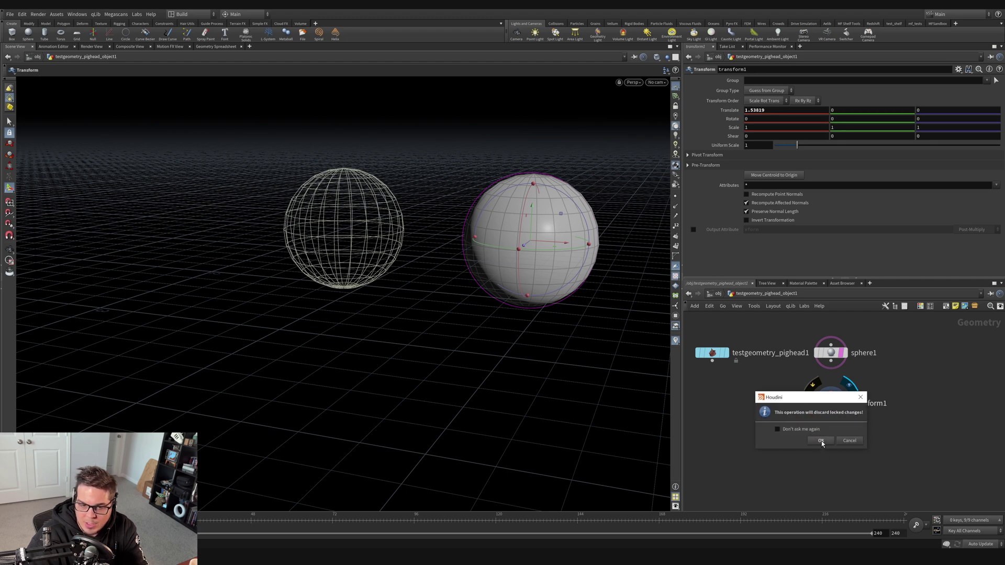
click(821, 441)
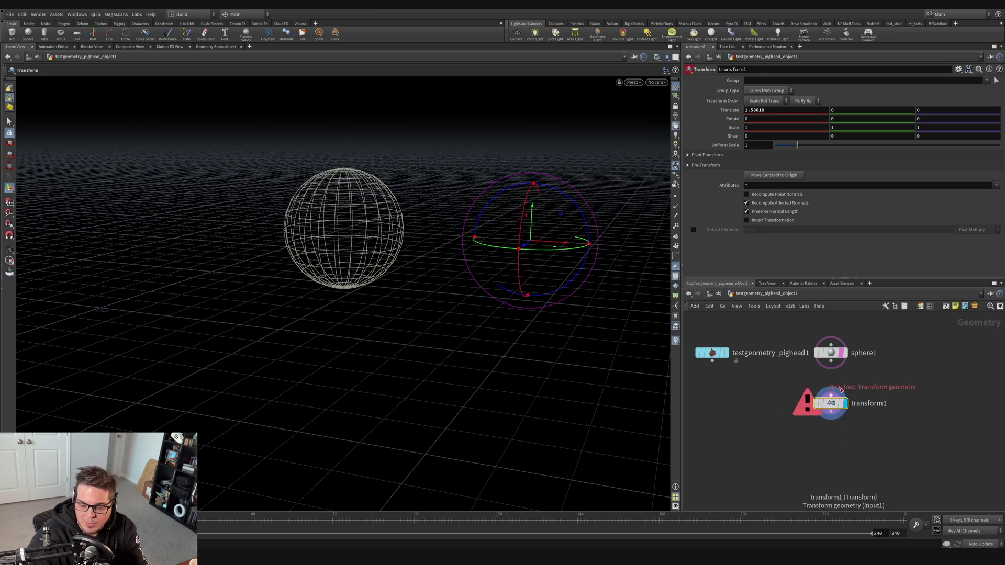
mouse_move(833, 404)
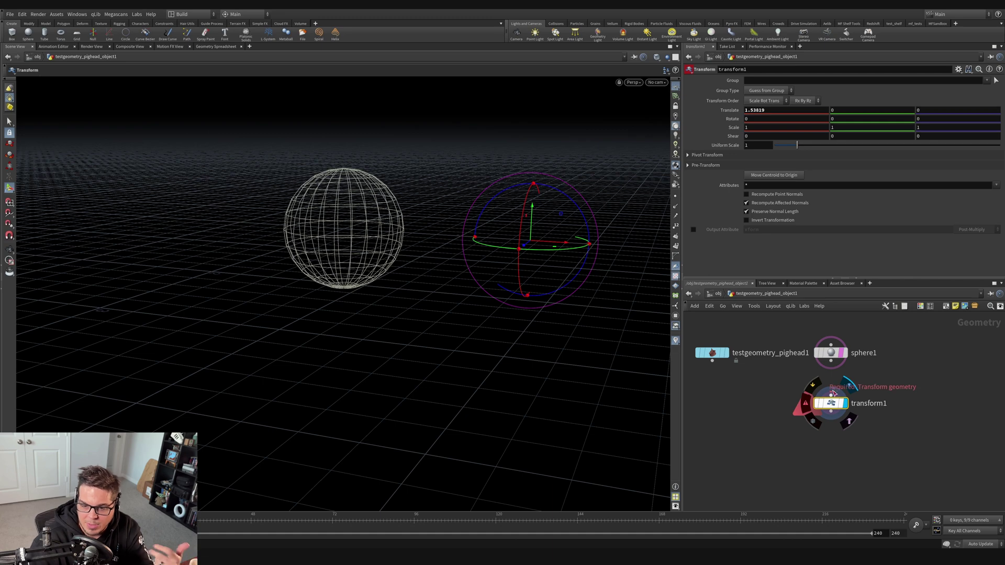
drag(835, 365, 831, 396)
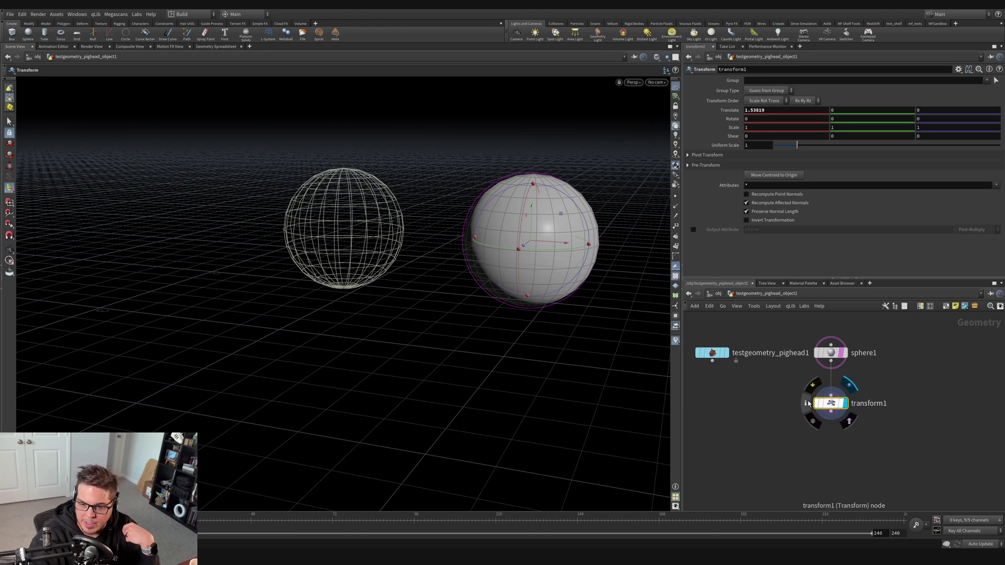
- Examine the Transform node's geometry information, such as point and primitive counts and attributes, and close it
click(806, 405)
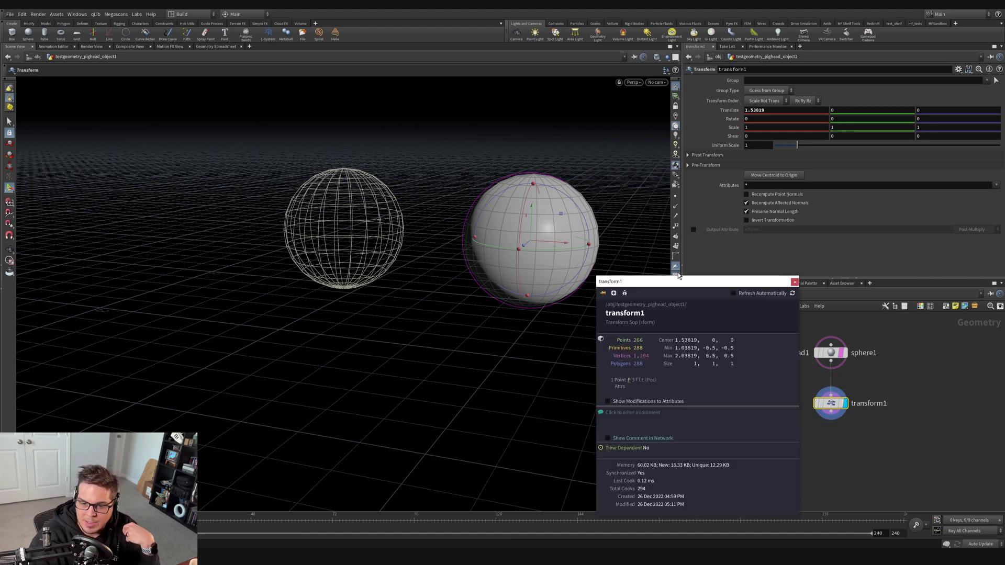
drag(681, 289, 635, 245)
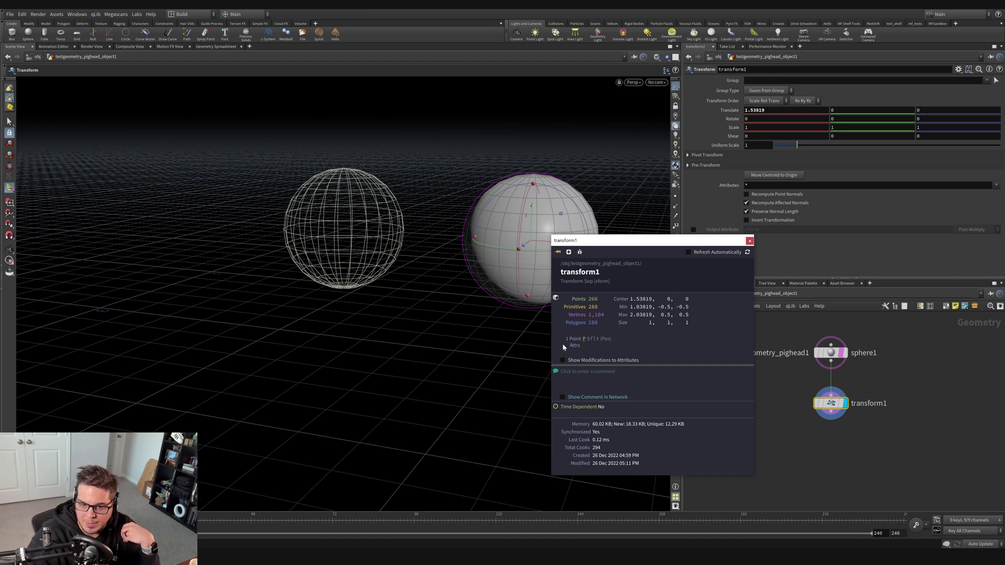
click(793, 438)
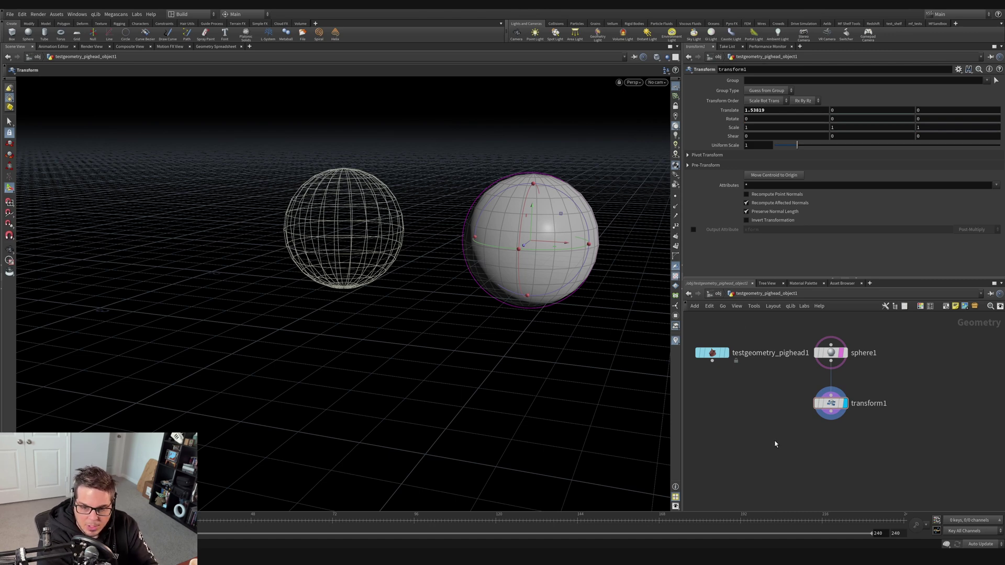
- Add a Merge node below the network and wire the pig head and the Transform node into it
key(Tab)
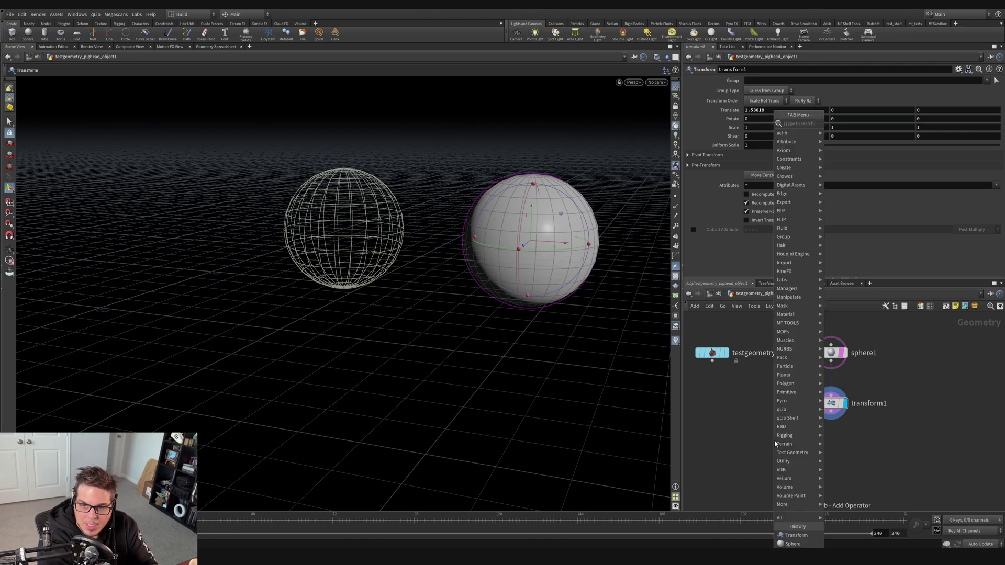
text(merge)
key(Return)
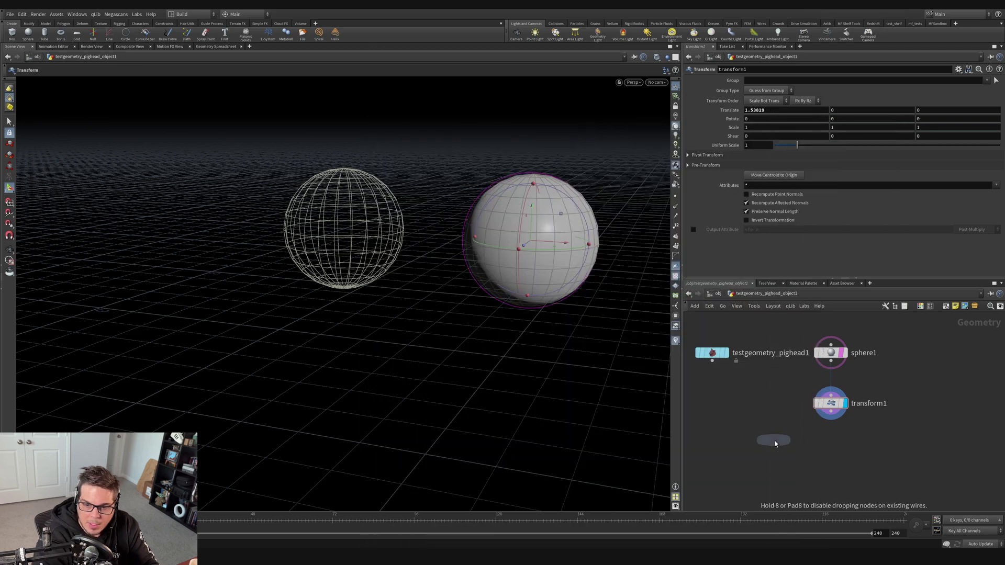
click(770, 445)
click(712, 360)
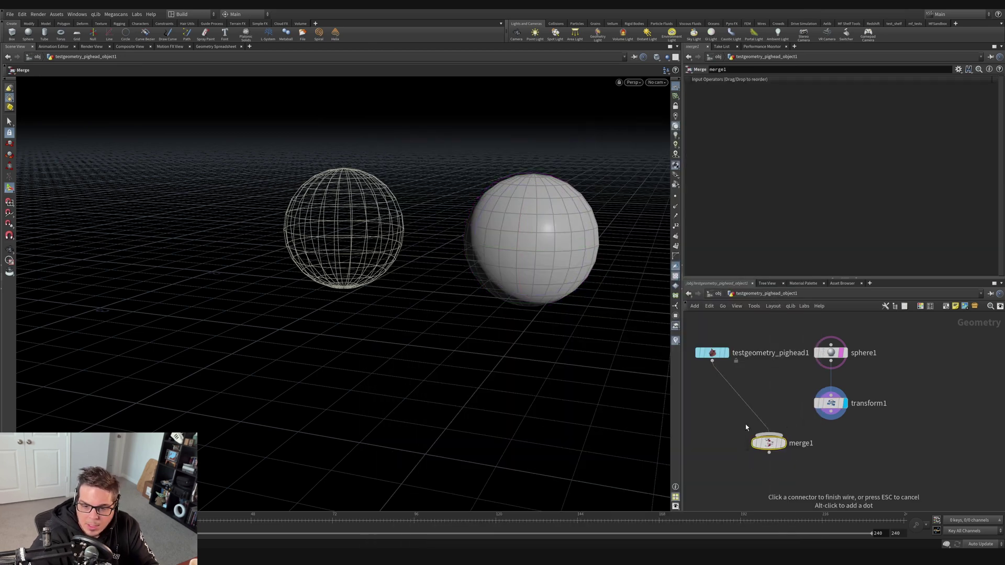
click(749, 432)
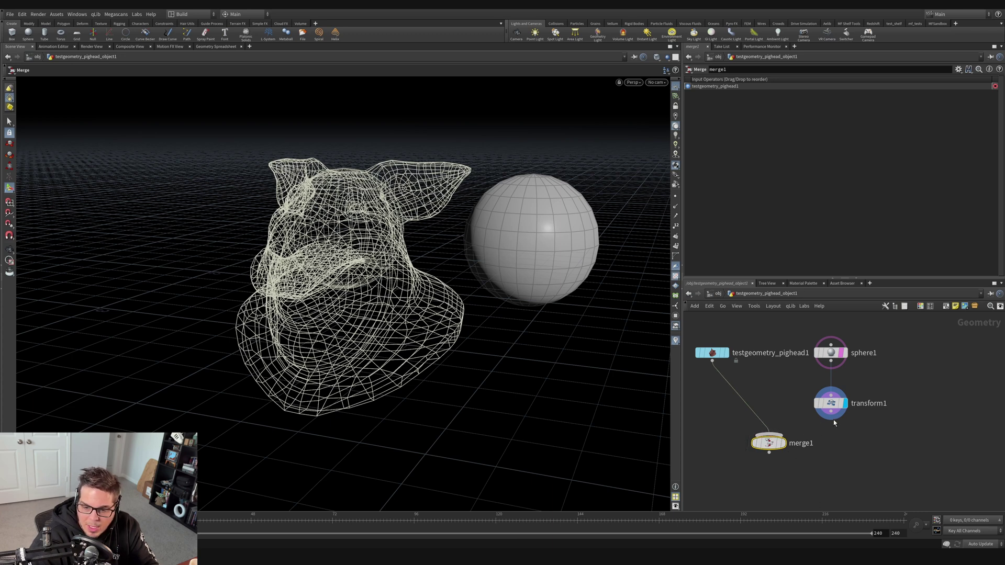
click(832, 404)
drag(831, 413, 777, 438)
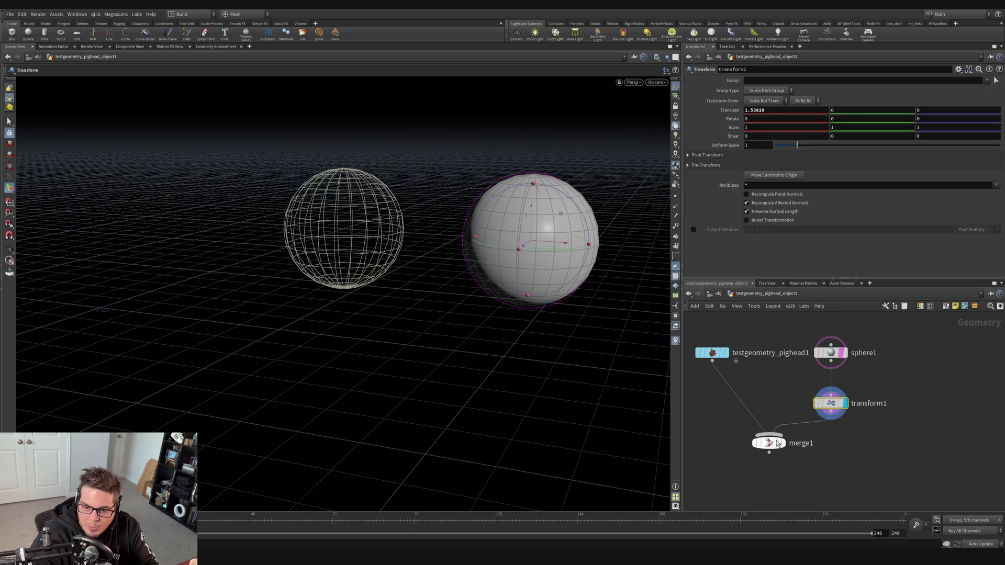
- Display the Merge node, turn off the sphere node's template flag, and select the Merge node to inspect the combined geometry
click(782, 443)
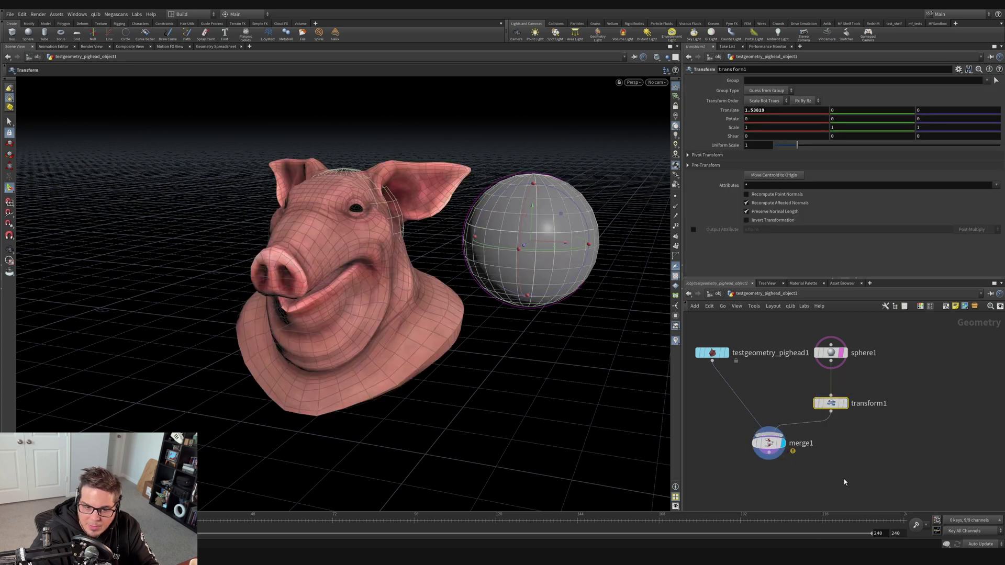
click(857, 482)
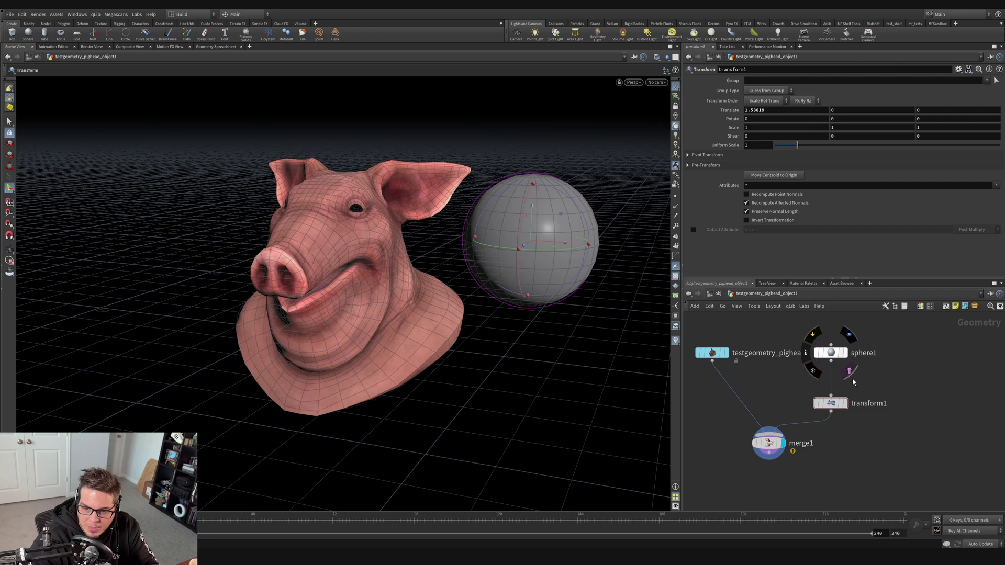
click(769, 443)
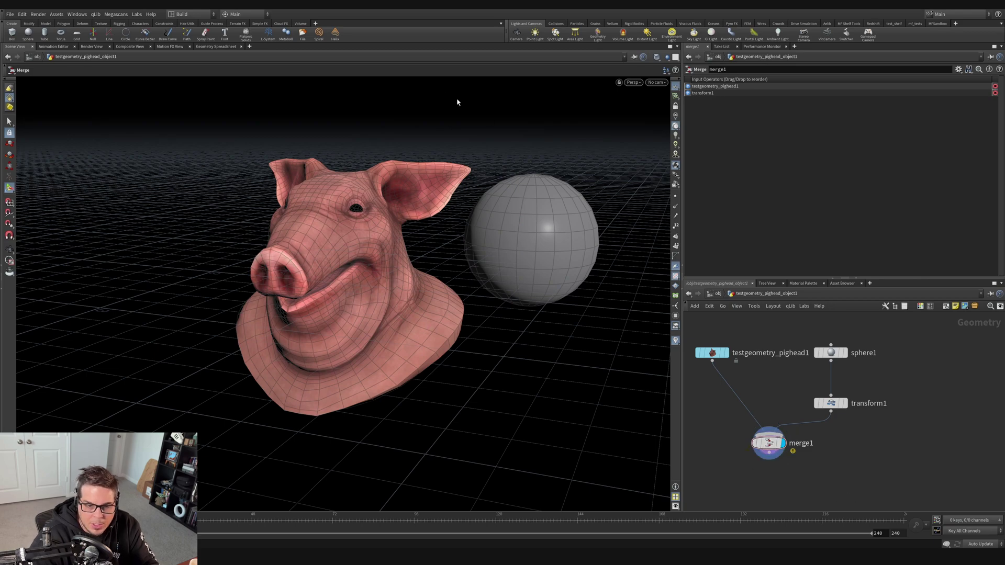
alt+drag(533, 251, 532, 286)
alt+middle_drag(536, 343, 498, 357)
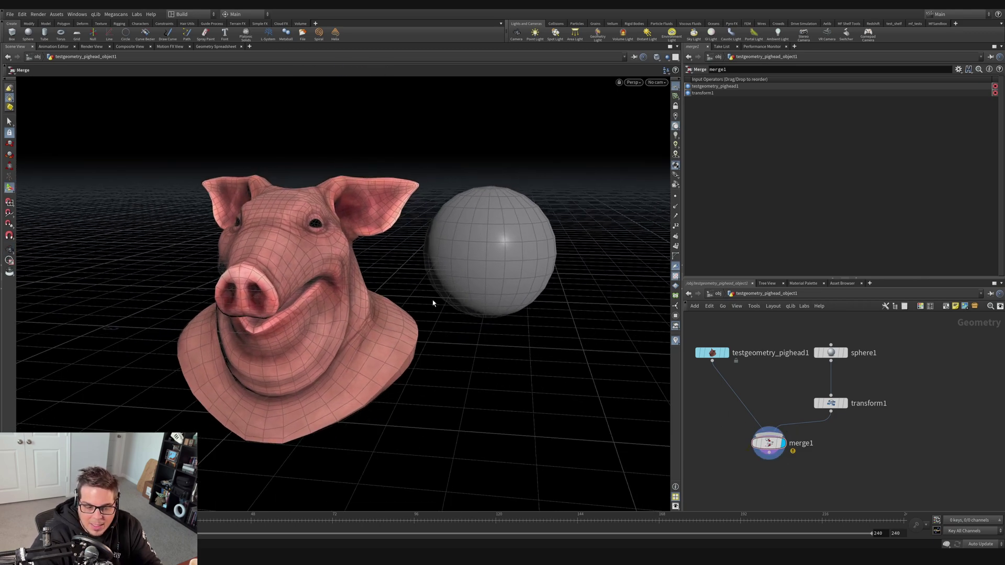
drag(462, 293, 479, 240)
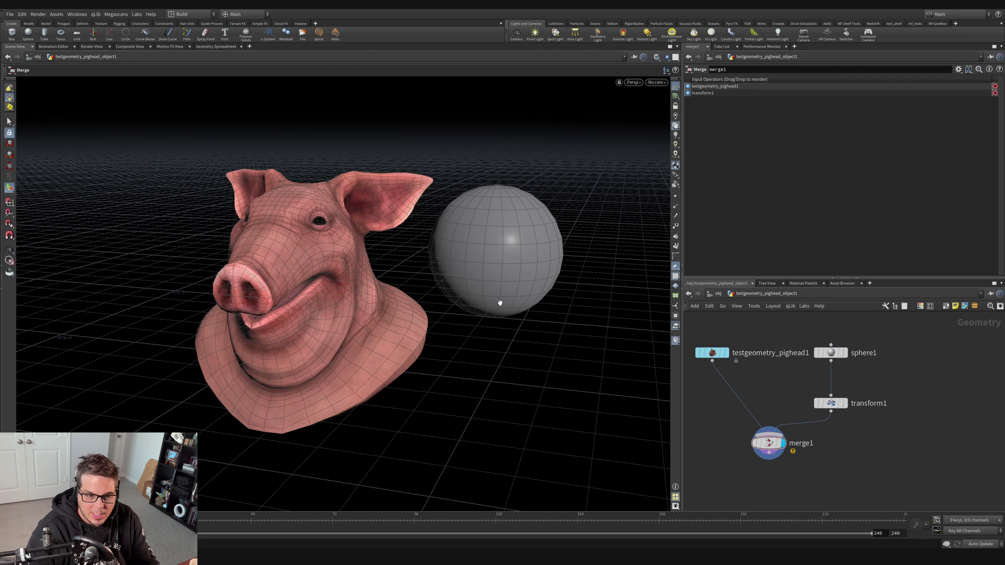
middle_drag(500, 302, 494, 296)
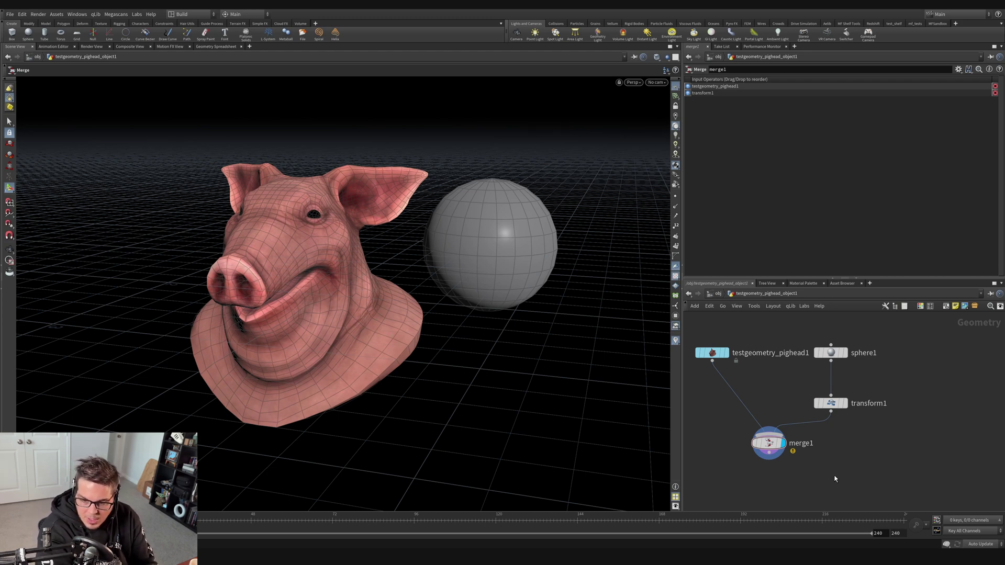
- Add a Boolean node below the Transform node and shift the Merge node aside to make room
key(Tab)
text(boolean)
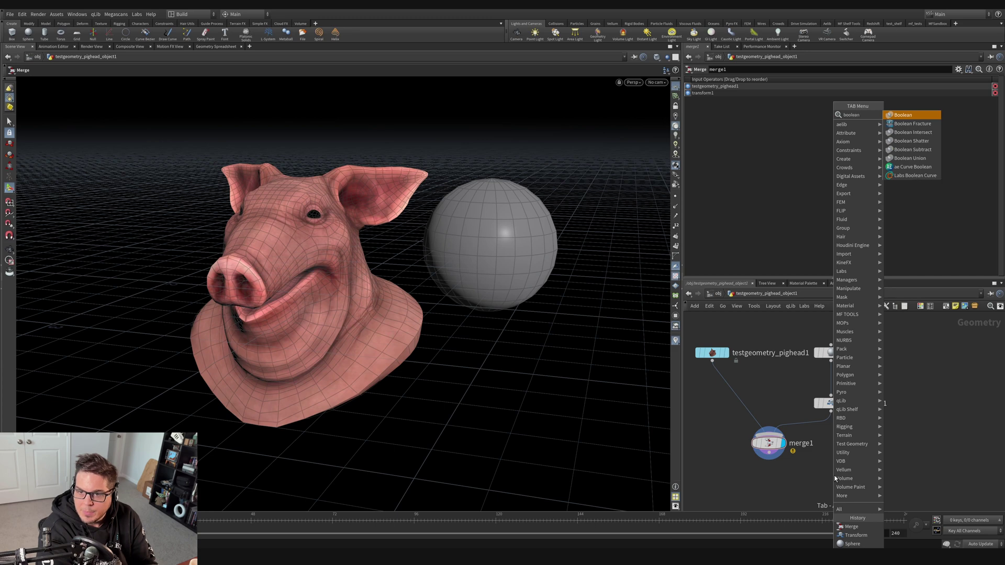
key(Return)
click(835, 478)
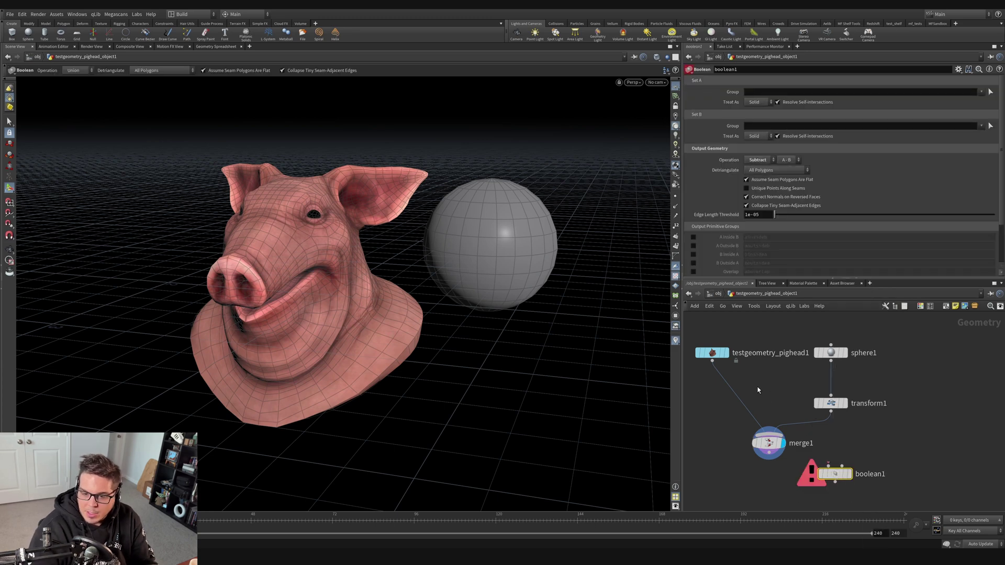
drag(768, 443, 726, 445)
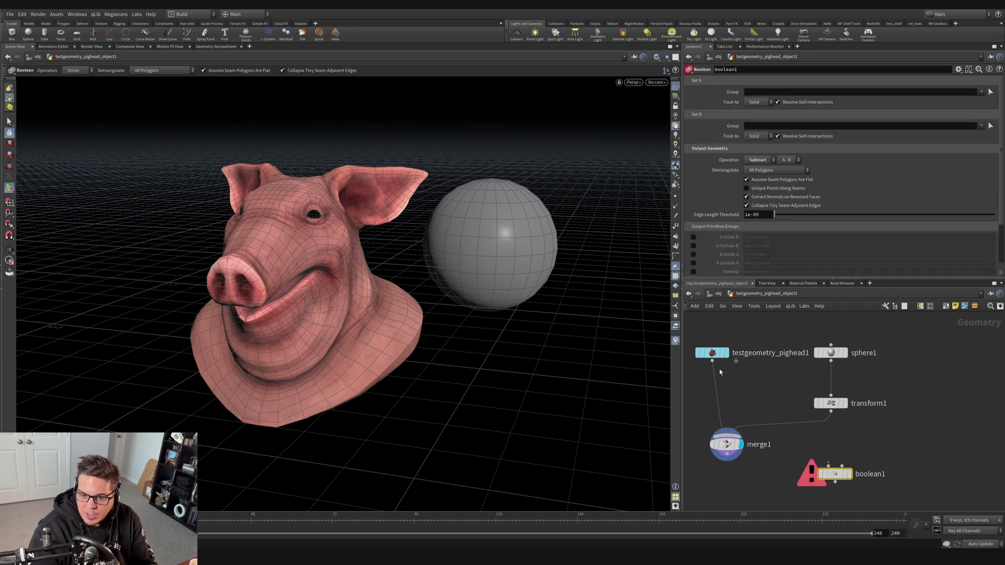
- Wire the pig head into the Boolean node's first input and the Transform node into its second
click(712, 361)
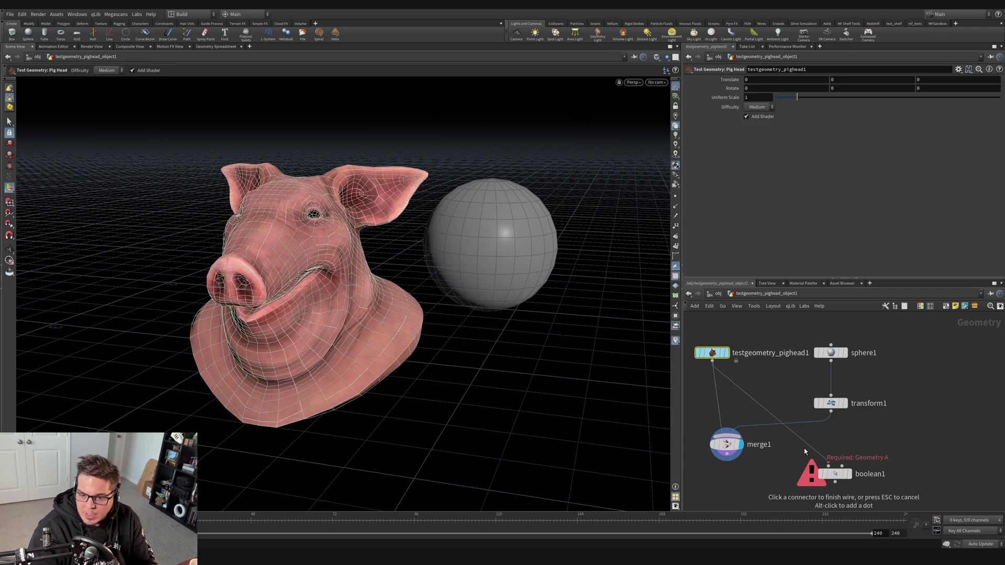
click(829, 465)
drag(835, 474, 813, 470)
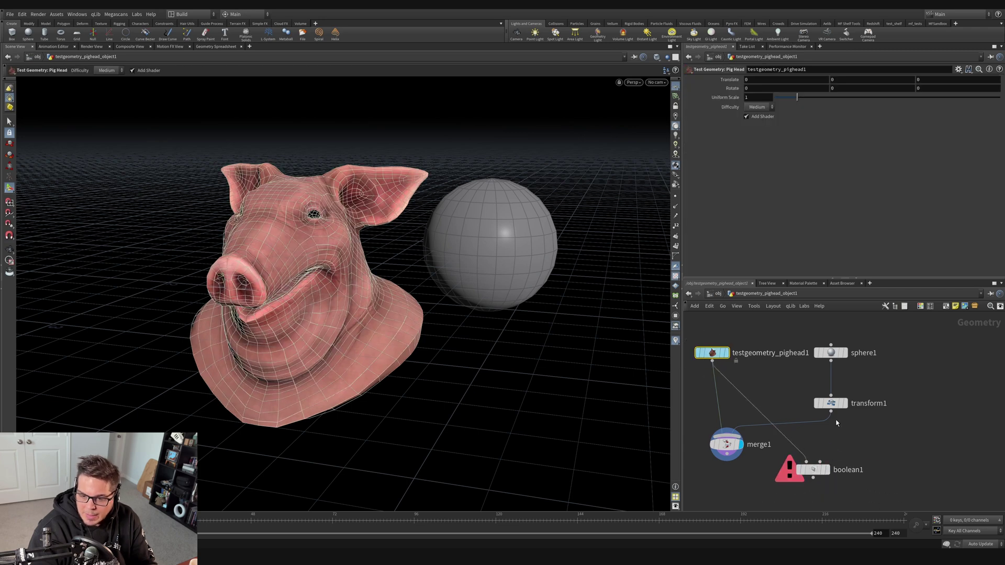
click(831, 412)
click(826, 472)
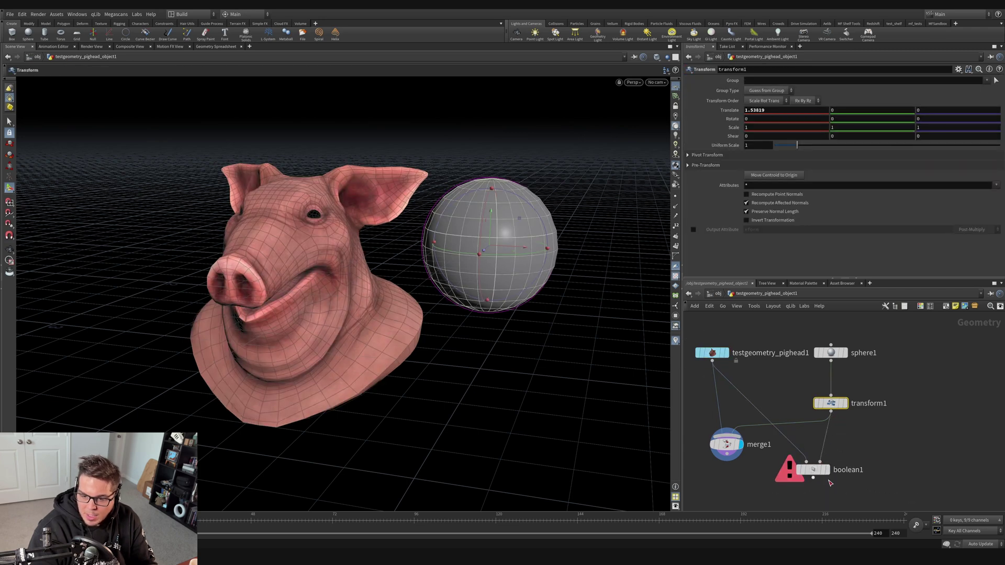
- Turn on the Boolean node's display flag and select it to inspect the subtraction on the pig head
mouse_move(830, 473)
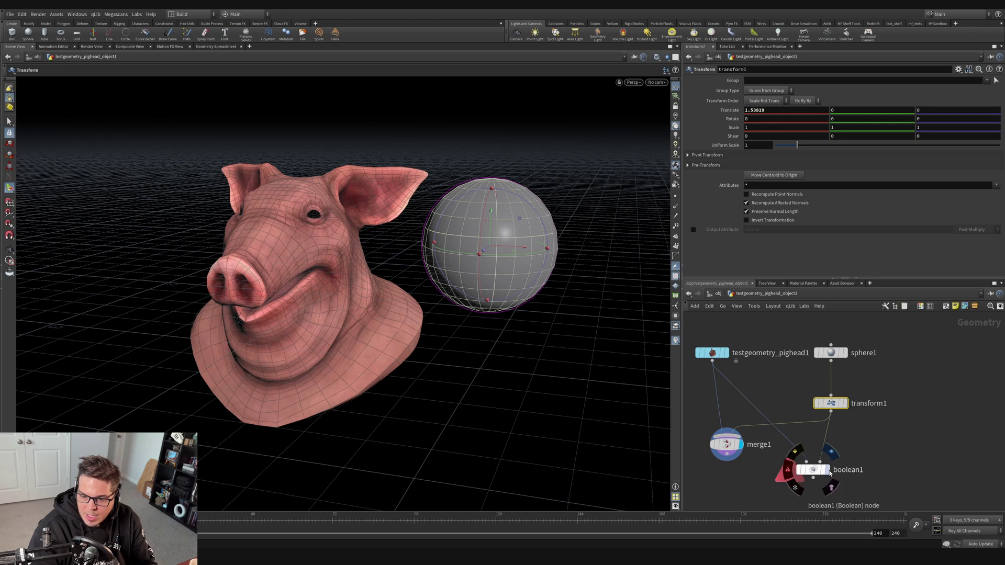
click(829, 472)
click(813, 470)
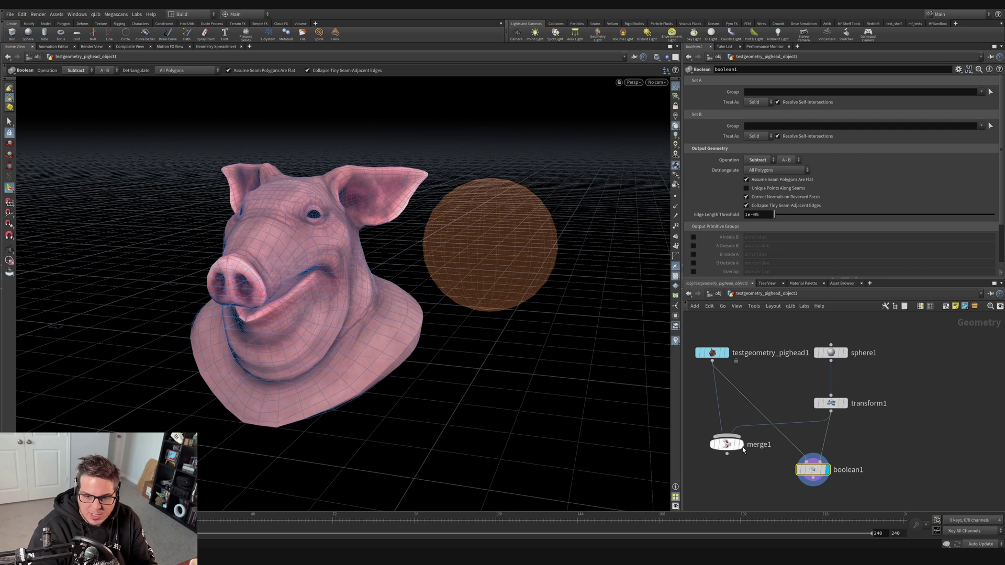
alt+right_drag(336, 221, 381, 197)
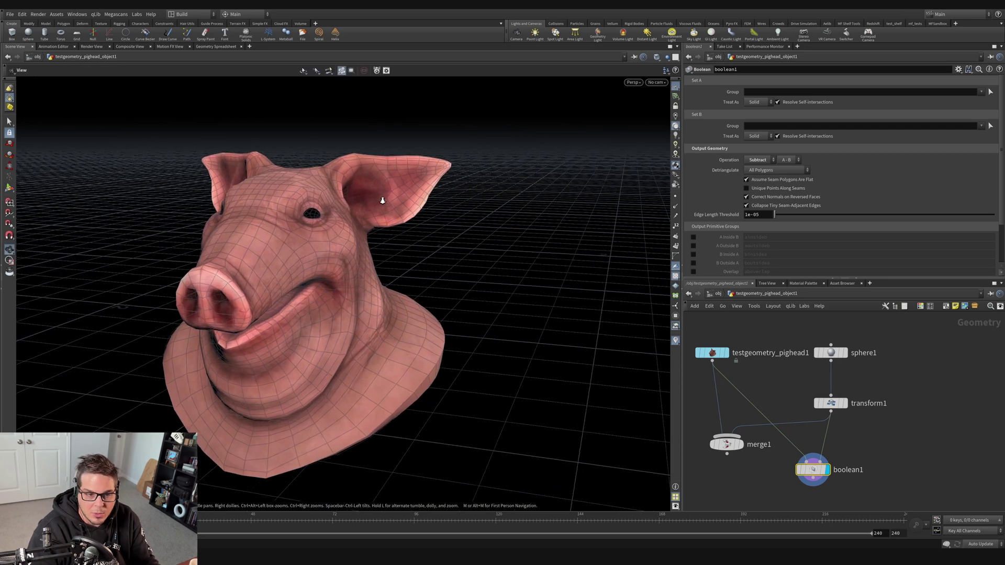
alt+drag(382, 198, 395, 253)
alt+right_drag(394, 253, 361, 272)
key(Return)
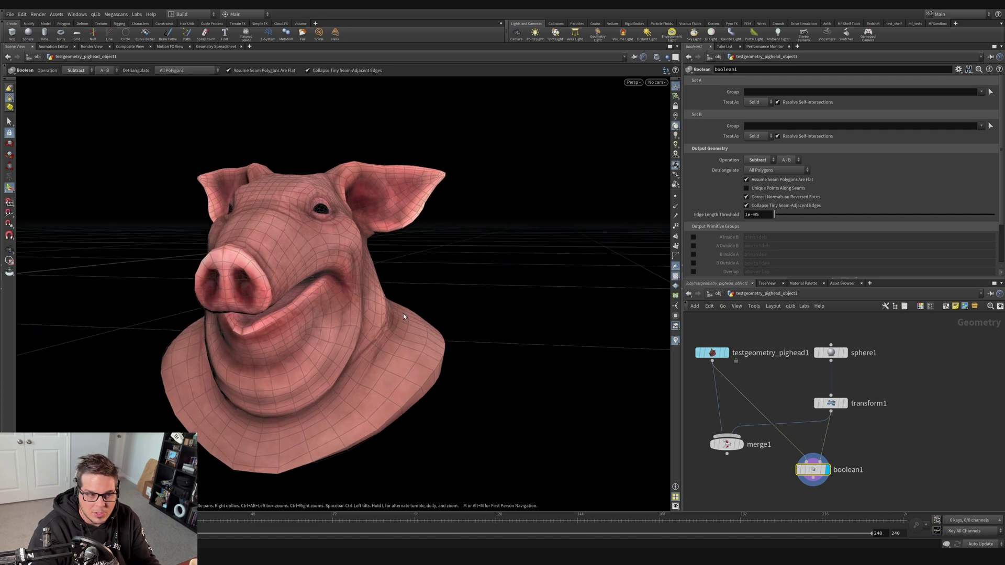
- Move the Transform node's sphere into the pig's forehead, to a translate of about 0.336, 0.304, 0.447, to carve out its face
click(832, 403)
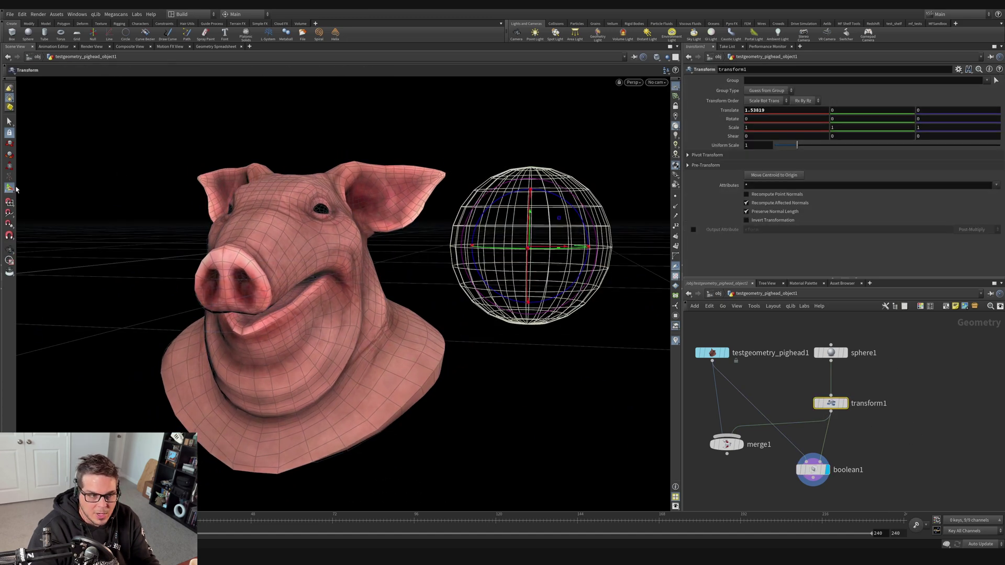
drag(558, 219, 366, 175)
alt+drag(371, 215, 228, 252)
drag(379, 193, 311, 200)
alt+drag(362, 283, 476, 262)
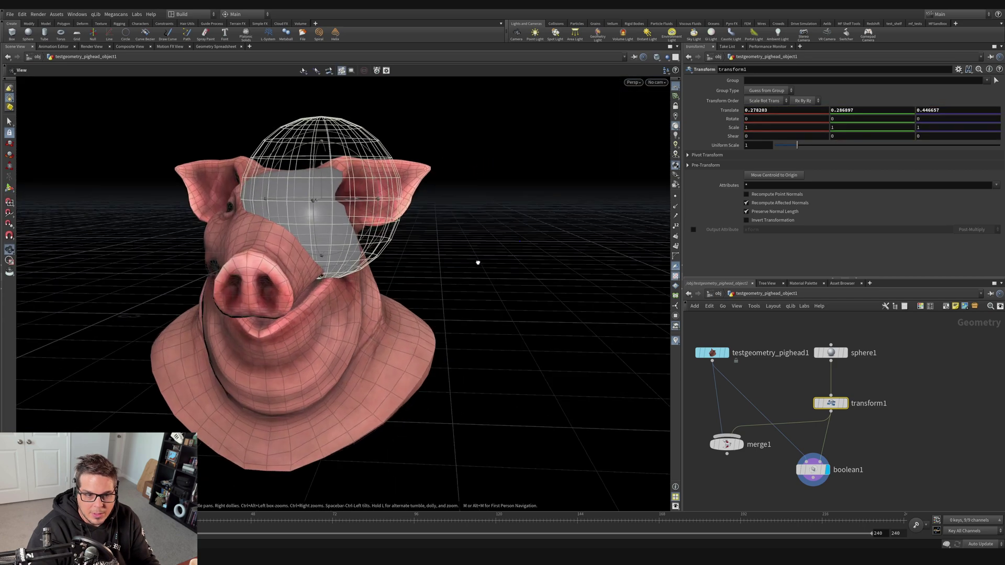
mouse_move(368, 171)
mouse_down()
mouse_move(372, 160)
mouse_move(379, 185)
mouse_up()
drag(283, 338, 328, 348)
drag(340, 281, 423, 257)
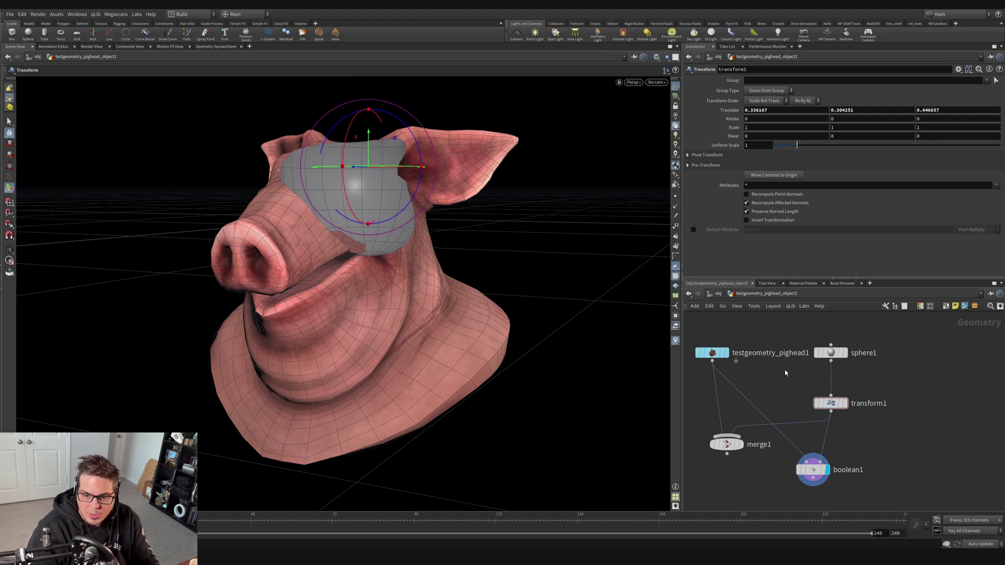
- Add a second Transform node beside the first one and wire the sphere's output into it
middle_drag(913, 430, 866, 434)
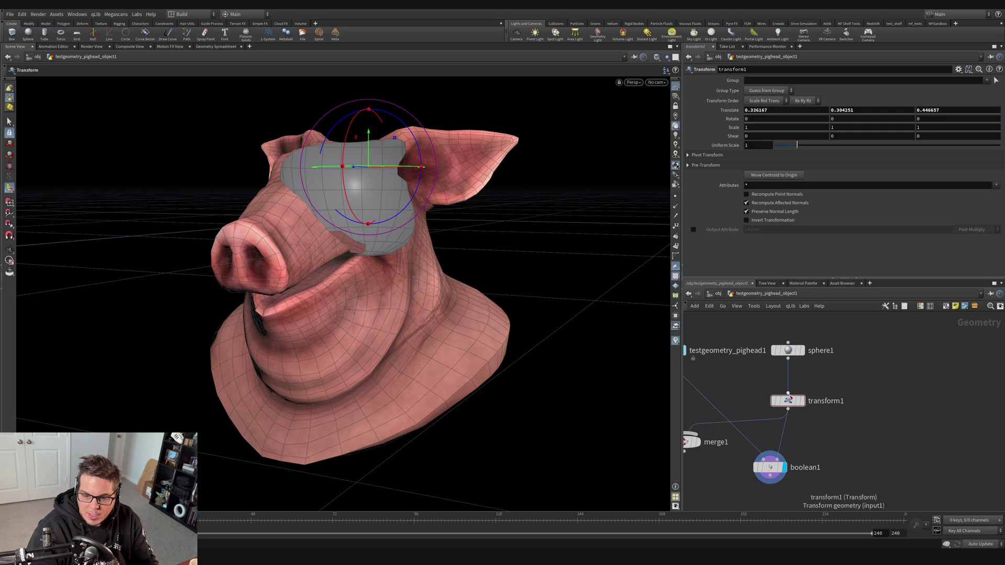
drag(788, 401, 788, 400)
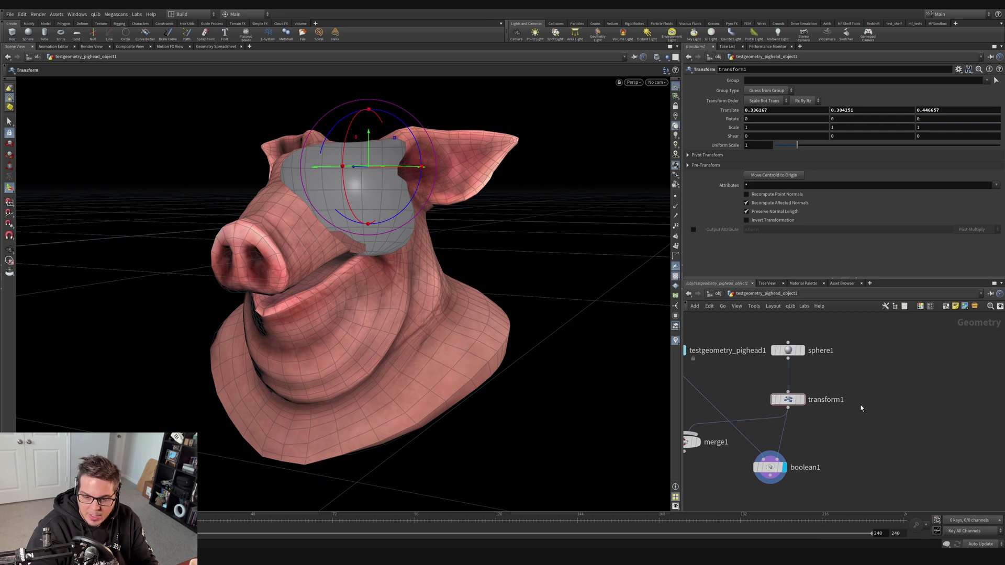
key(Tab)
text(tra)
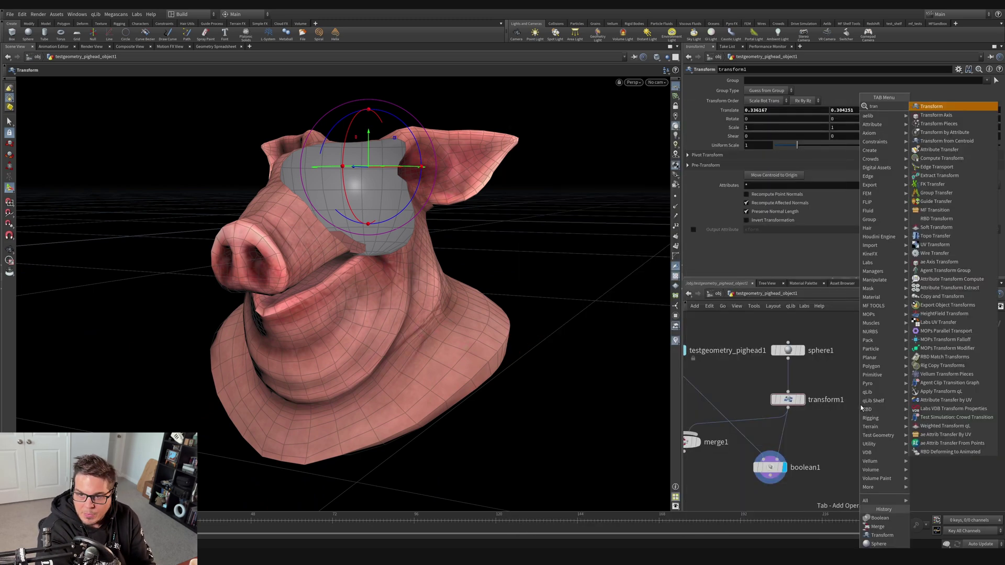
key(Return)
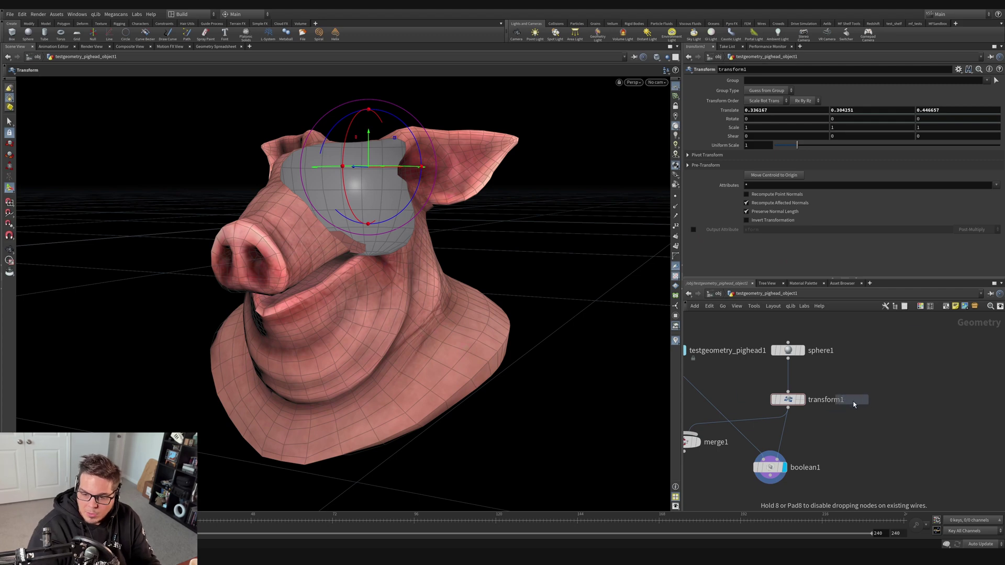
click(860, 404)
click(861, 390)
click(800, 371)
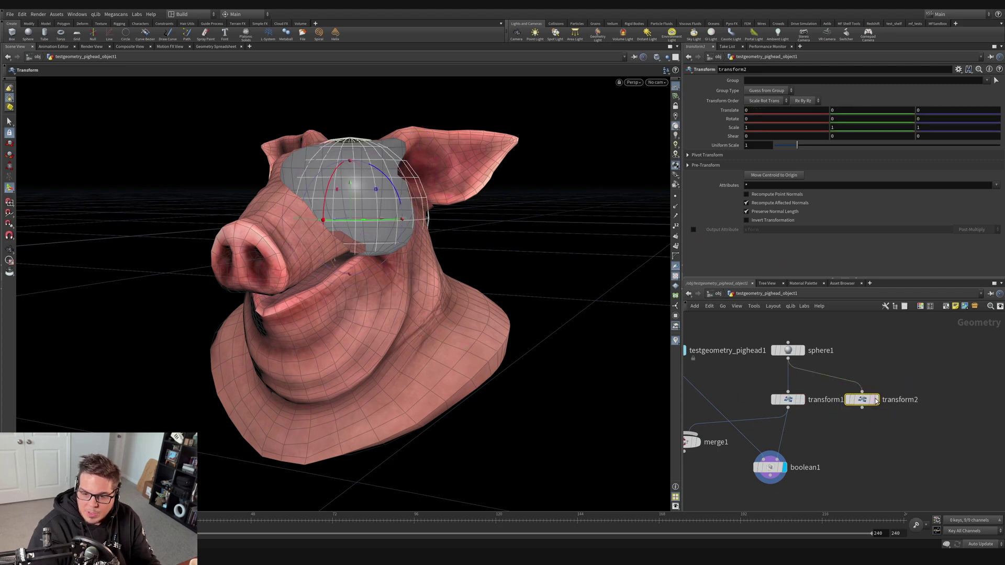
- Move the second Transform node's sphere down onto the pig's shoulder, to a translate of about -0.643, -1.079, 0.670
alt+drag(489, 244, 500, 274)
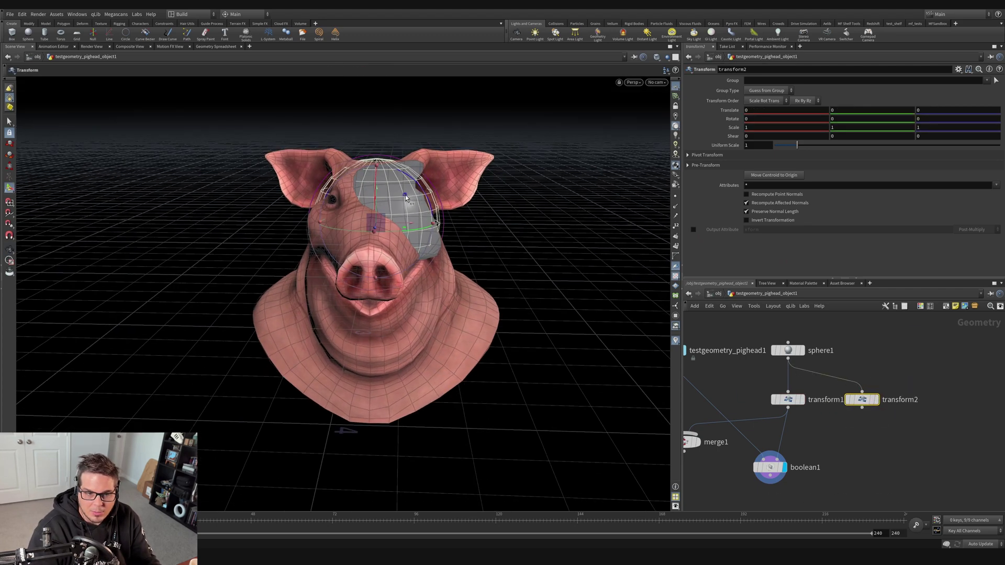
drag(405, 195, 337, 377)
alt+drag(337, 377, 202, 318)
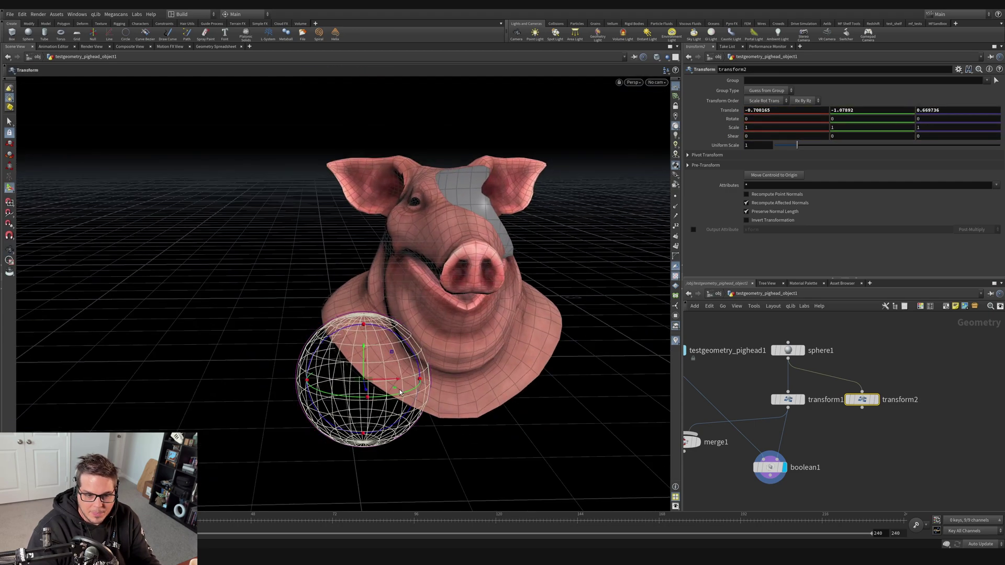
drag(393, 381, 402, 380)
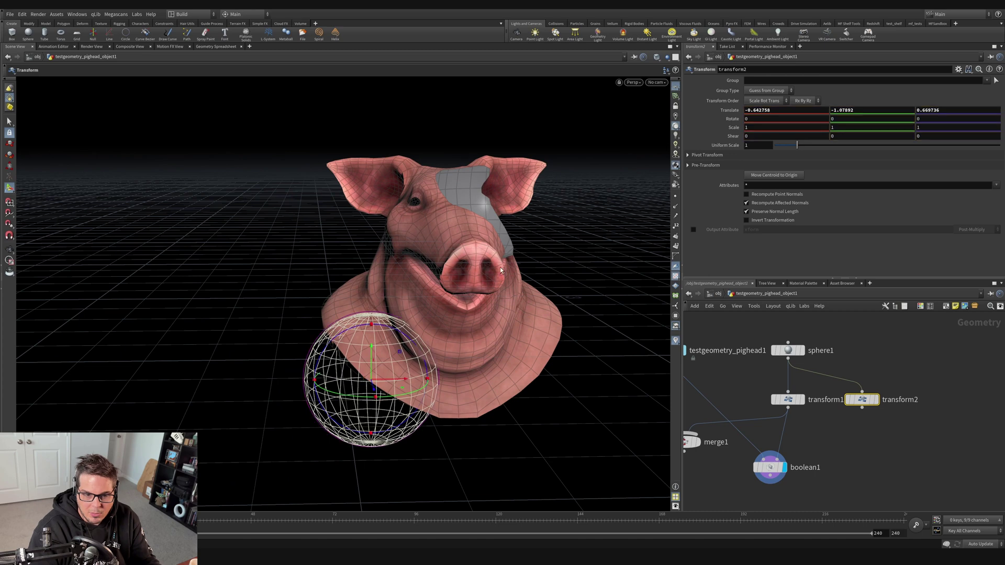
- Display the second Transform node alone, wire it into the Boolean's second input in place of the first, and display the Boolean
mouse_move(789, 403)
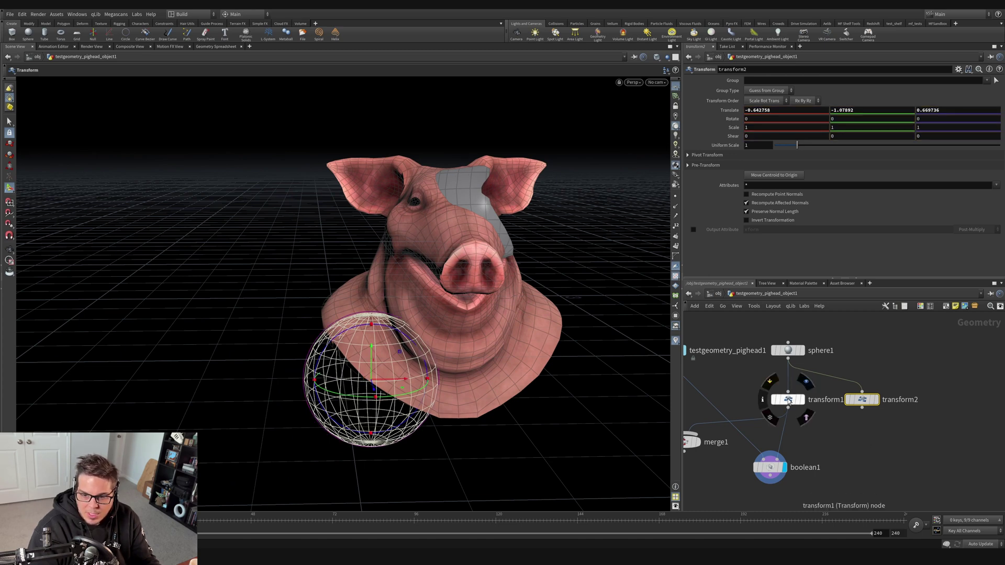
click(789, 401)
click(877, 401)
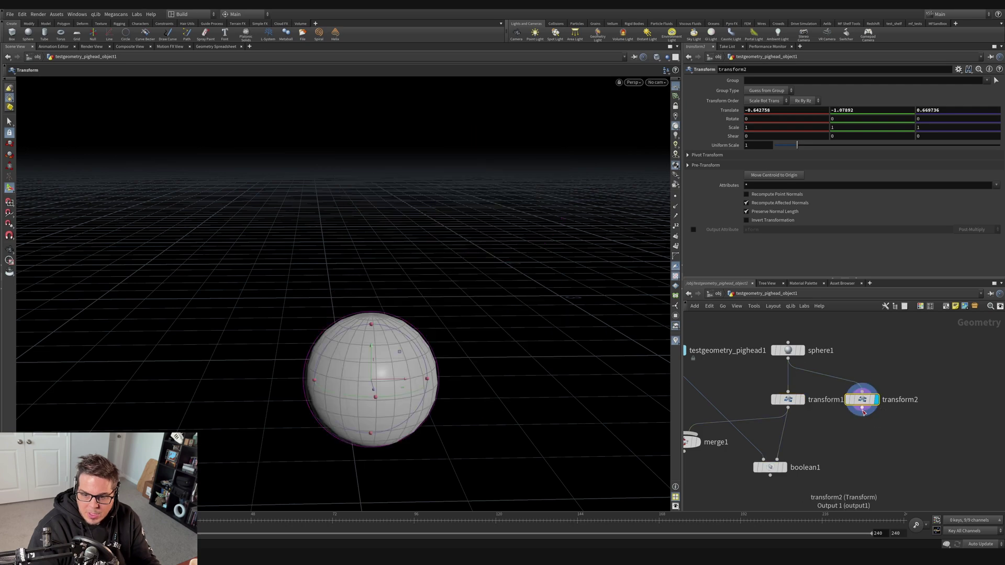
click(785, 467)
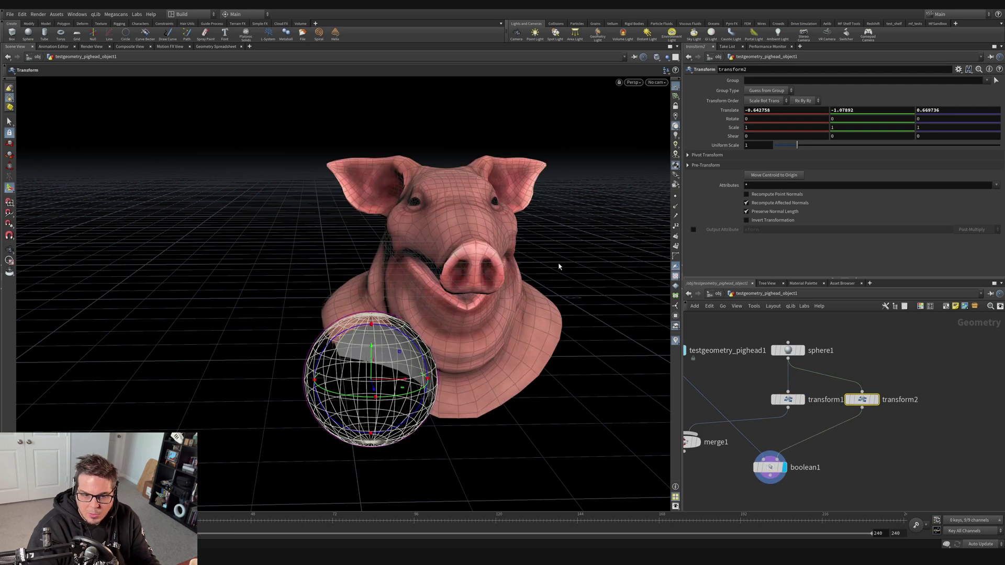
alt+drag(559, 266, 480, 297)
key(Return)
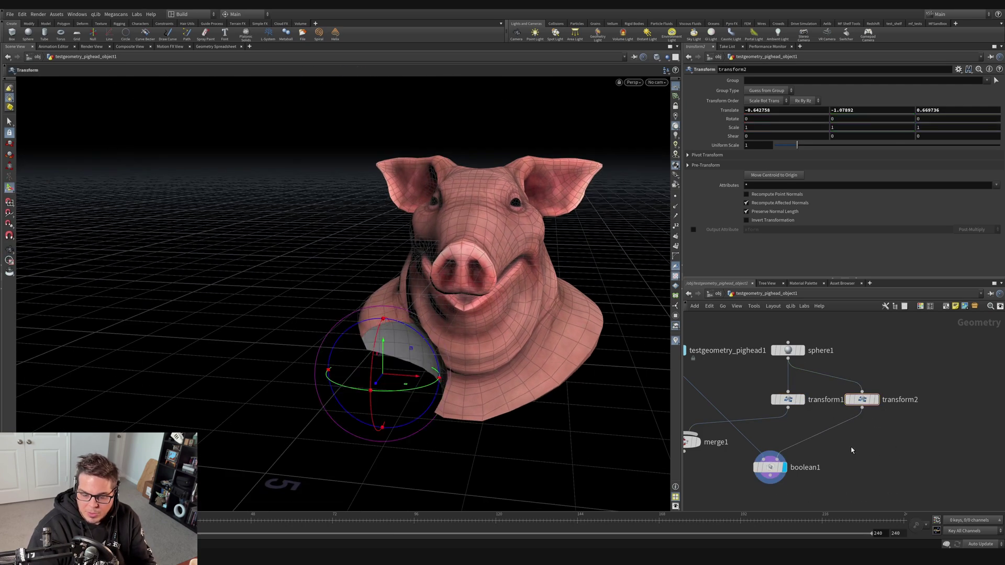
- Add another Merge node below the second Transform node and wire both Transform nodes into it
key(Tab)
text(merge)
key(Return)
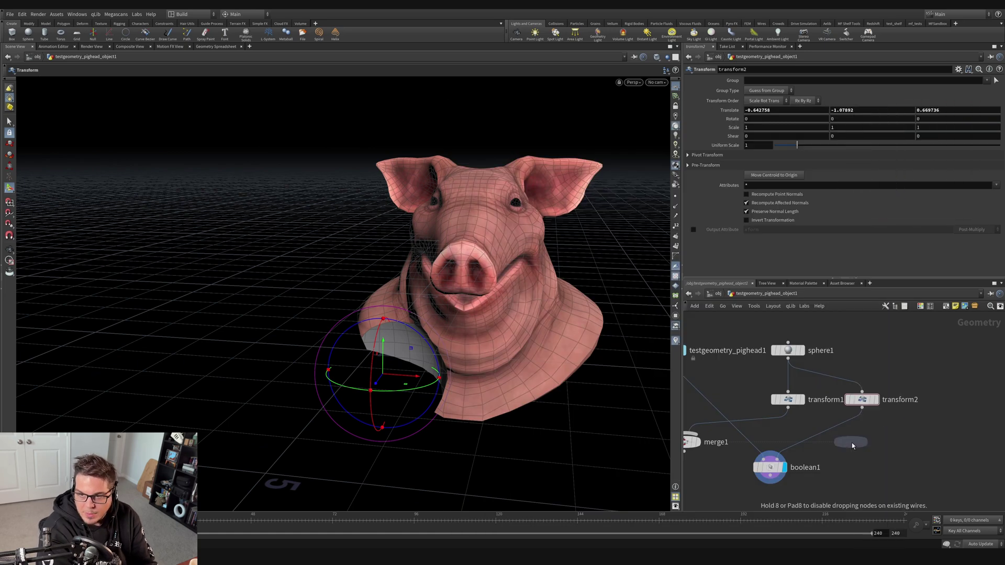
click(862, 438)
click(789, 408)
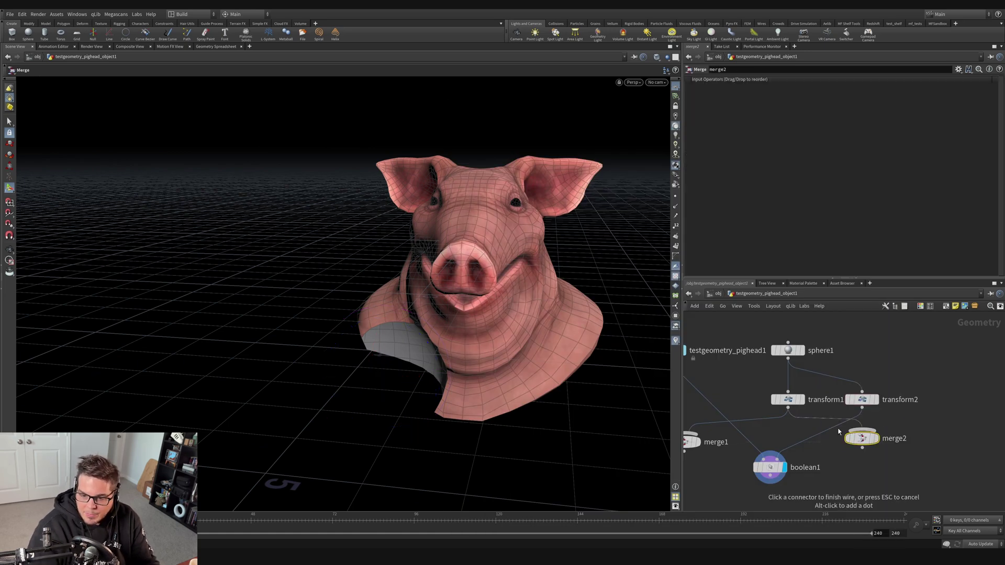
click(852, 431)
click(862, 408)
click(877, 436)
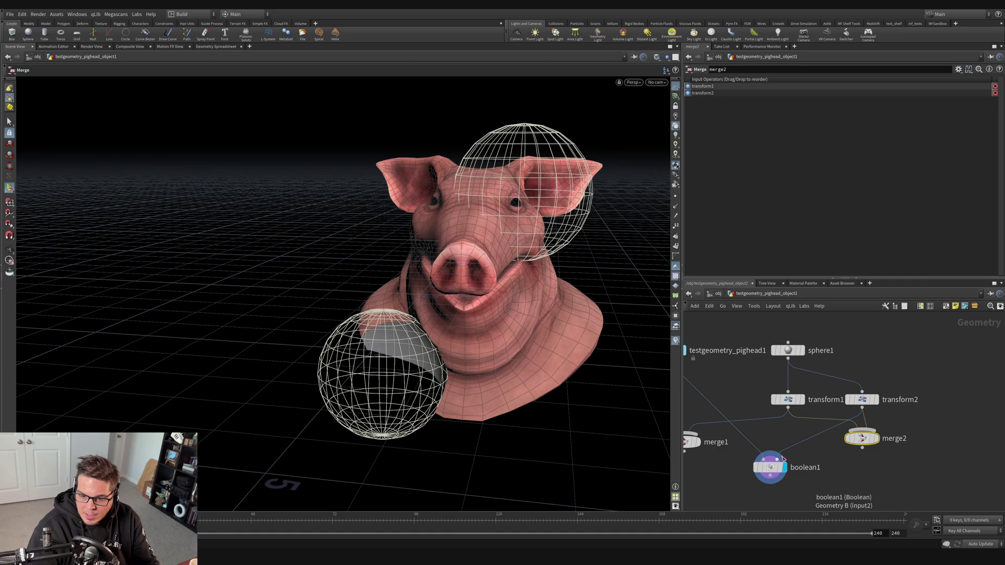
- Wire the new Merge node into the Boolean's second input and inspect both sphere cuts, with the second Transform node selected
click(900, 467)
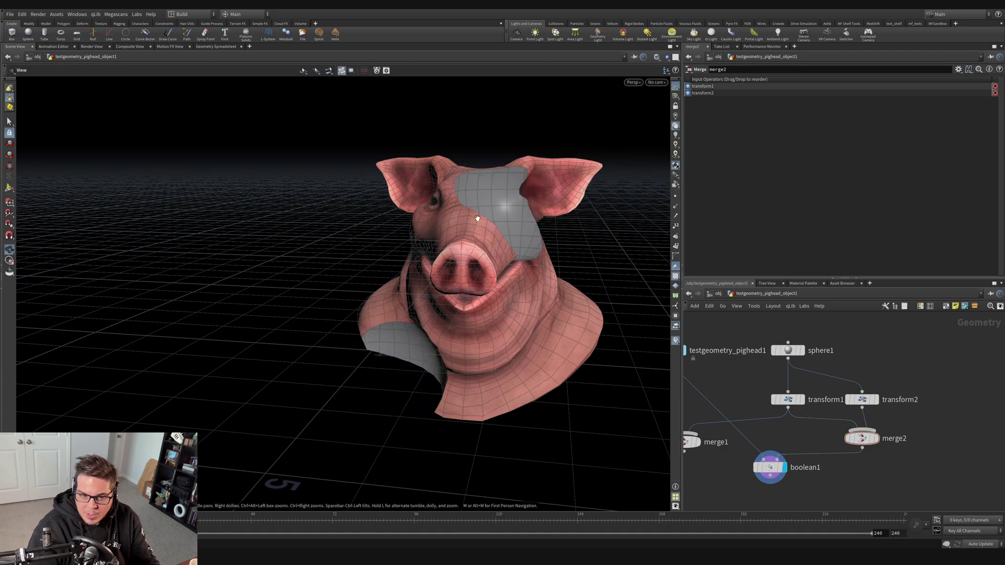
alt+drag(477, 221, 532, 307)
middle_drag(869, 362, 894, 345)
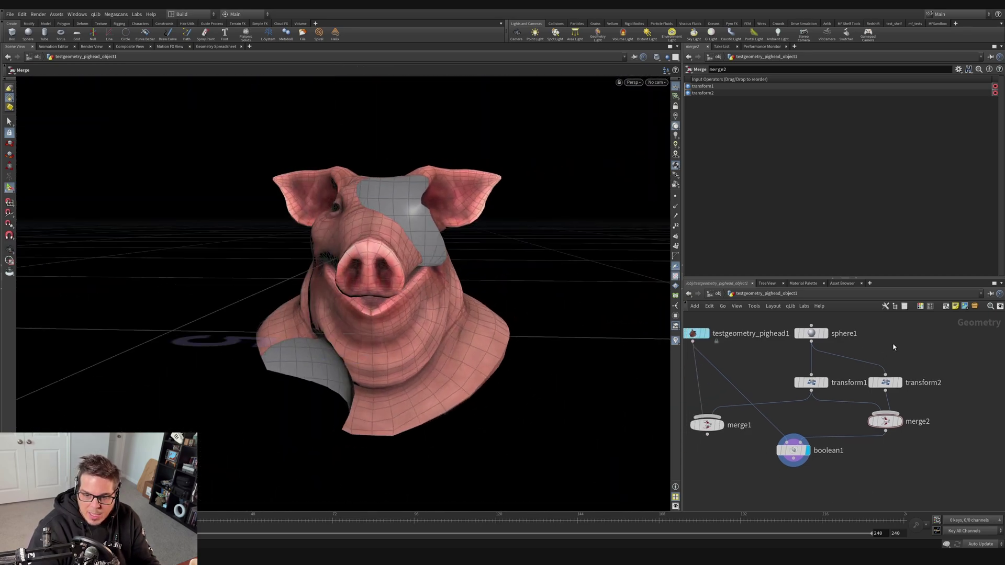
drag(403, 264, 328, 273)
click(886, 382)
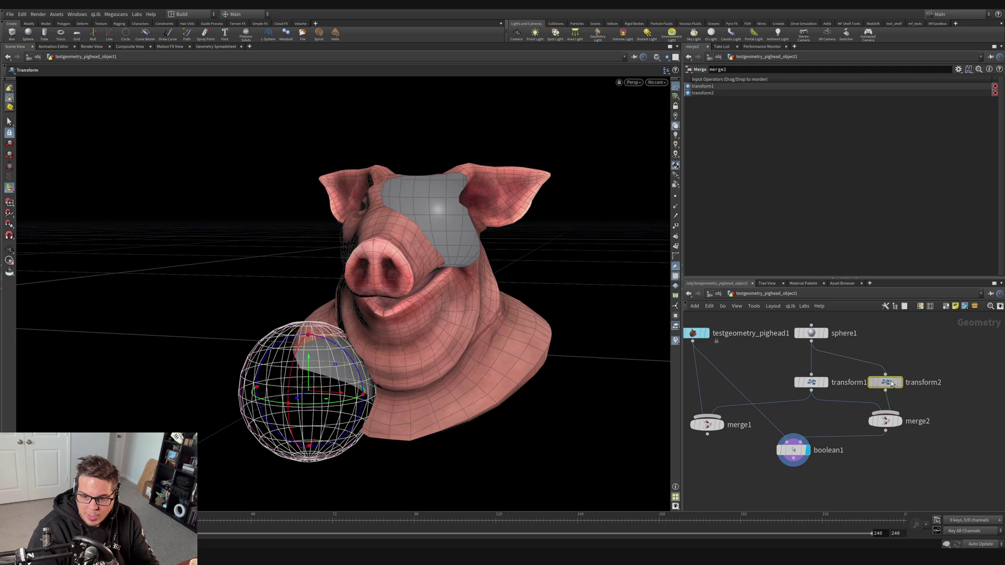
scroll(826, 412, down, 3)
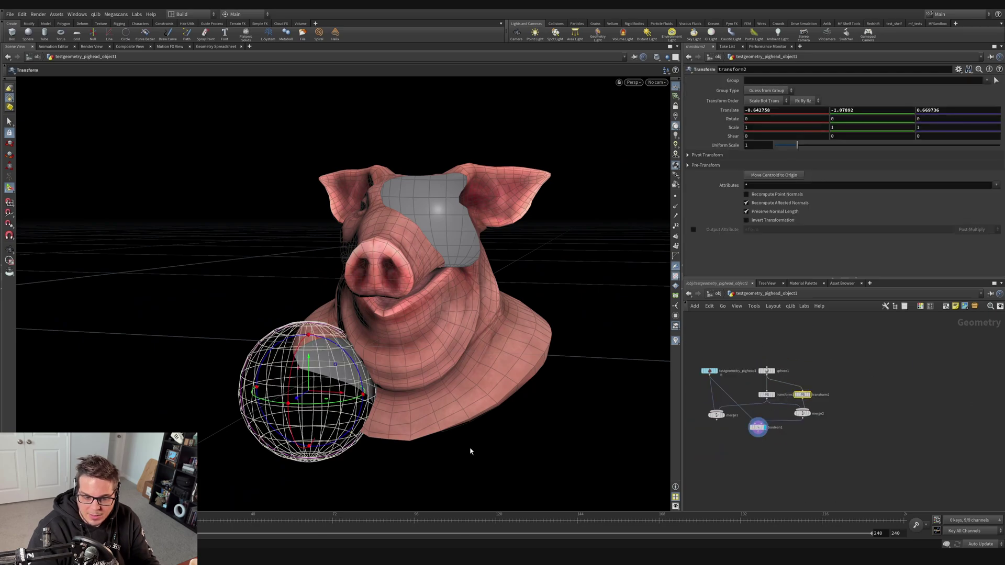
drag(470, 451, 419, 343)
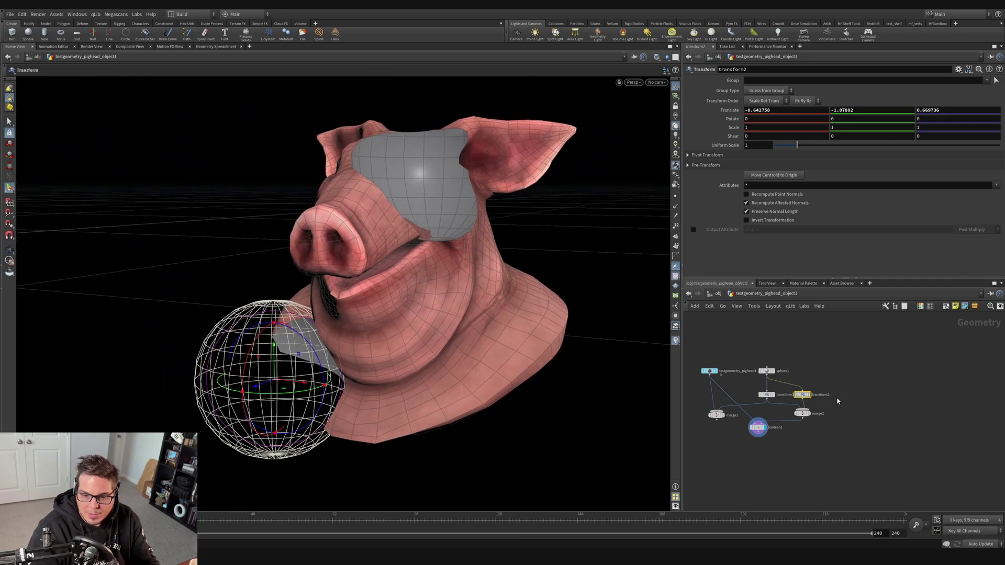
- Shift the Boolean node further down and delete the second Transform node together with the Merge node beneath it
drag(760, 433, 755, 463)
drag(833, 369, 794, 455)
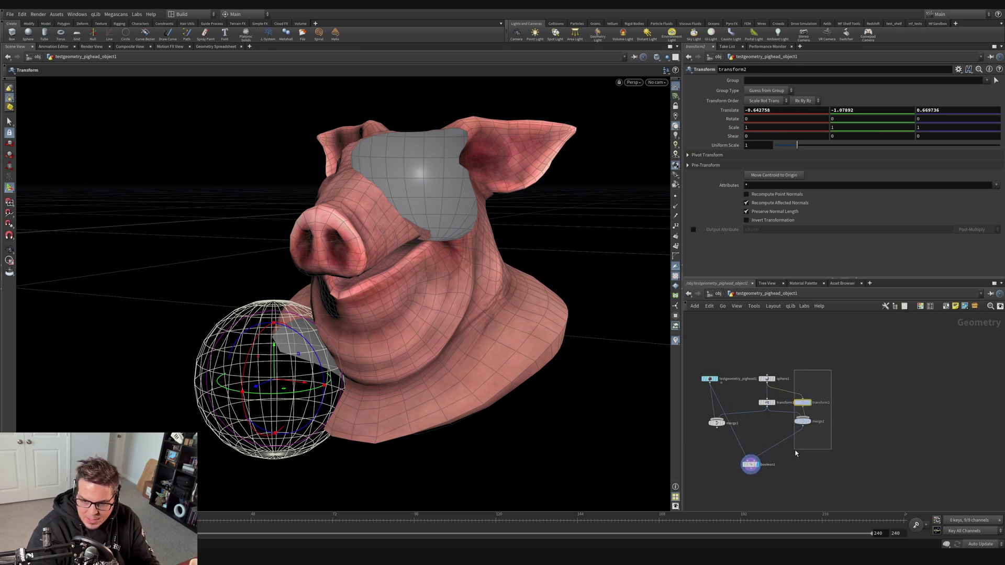
scroll(809, 428, up, 4)
middle_drag(873, 444, 937, 439)
scroll(974, 456, down, 2)
scroll(934, 392, up, 1)
drag(917, 351, 887, 461)
key(Delete)
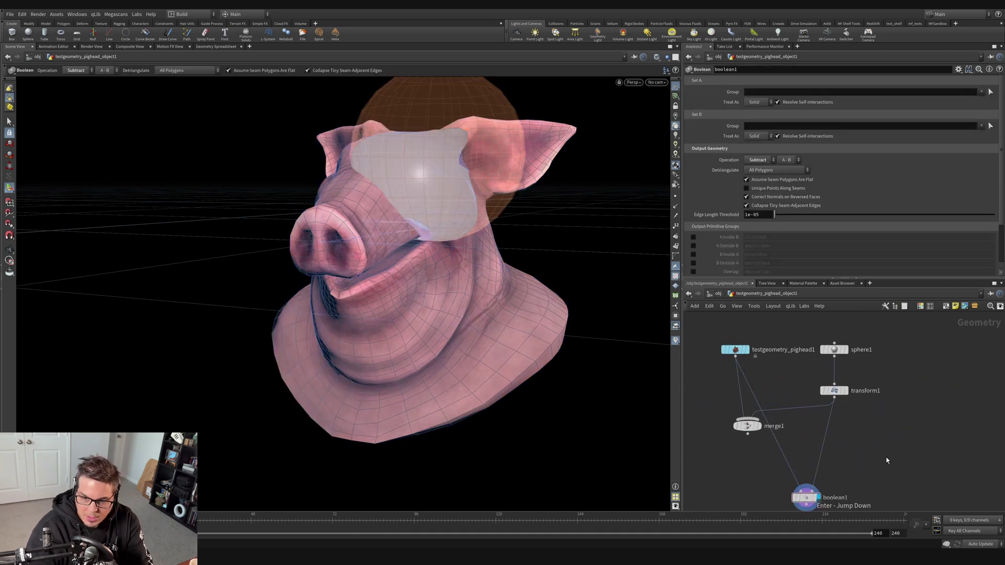
- Select the remaining Transform node, turn on its display flag, and template the pig head as a wireframe reference
click(845, 391)
click(834, 391)
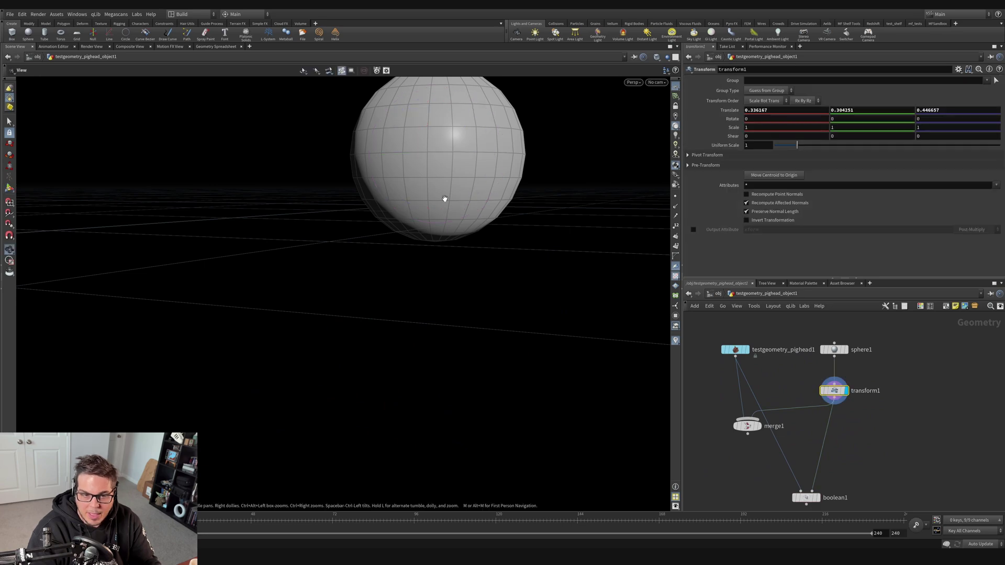
alt+drag(444, 200, 409, 209)
click(744, 351)
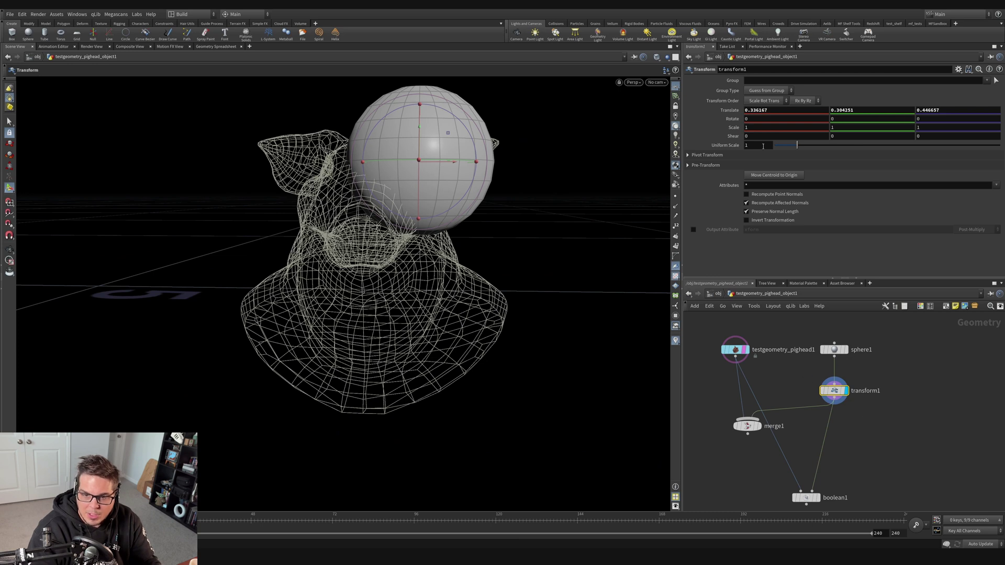
- Set the Transform node's uniform scale to 0.2 and inspect the small sphere against the pig head wireframe
middle_drag(764, 147, 513, 166)
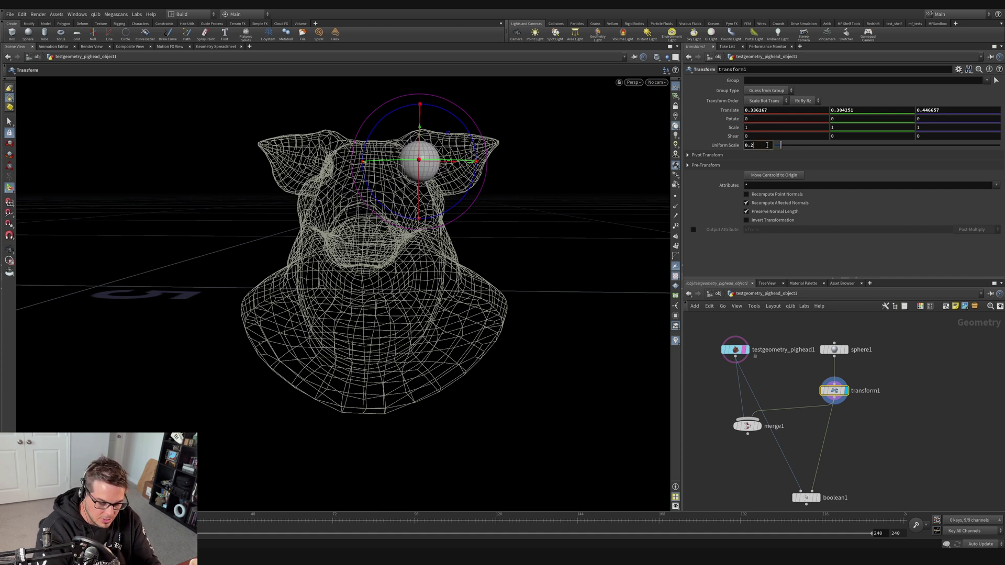
key(Return)
key(Escape)
drag(438, 182, 453, 169)
alt+middle_drag(479, 222, 440, 218)
alt+right_drag(439, 217, 386, 219)
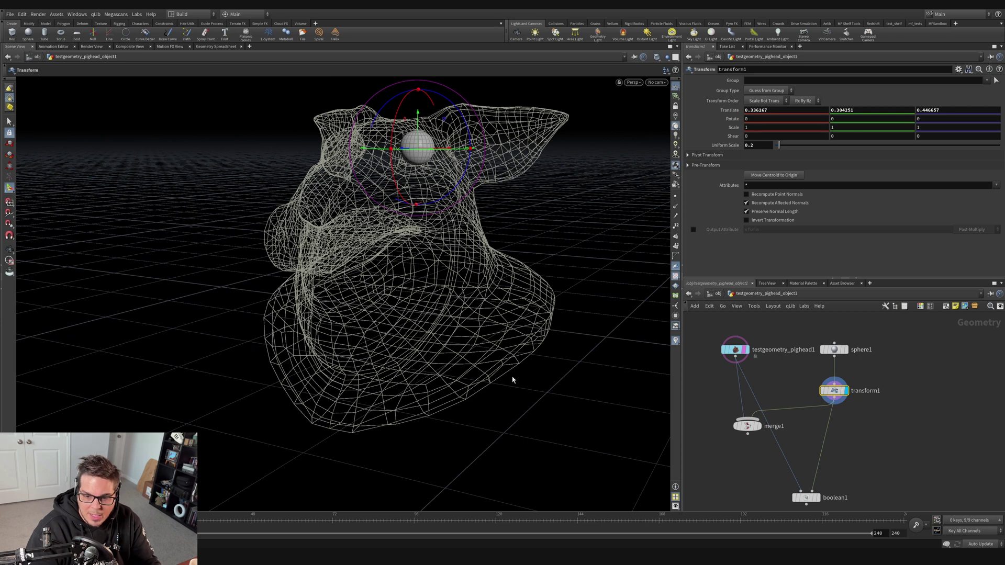
- Delete the remaining Merge node and add a Scatter node below the pig head in its place
click(747, 426)
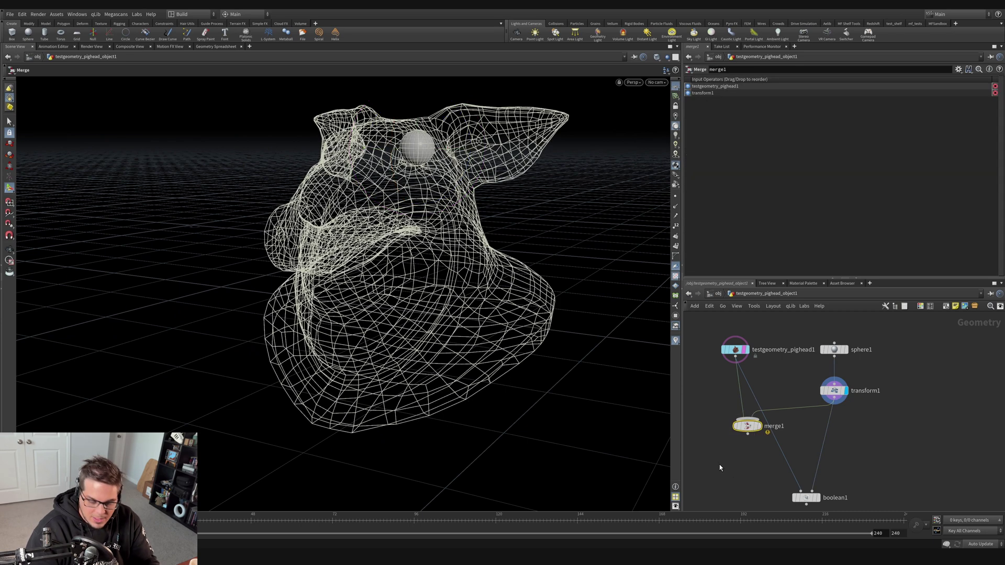
key(Delete)
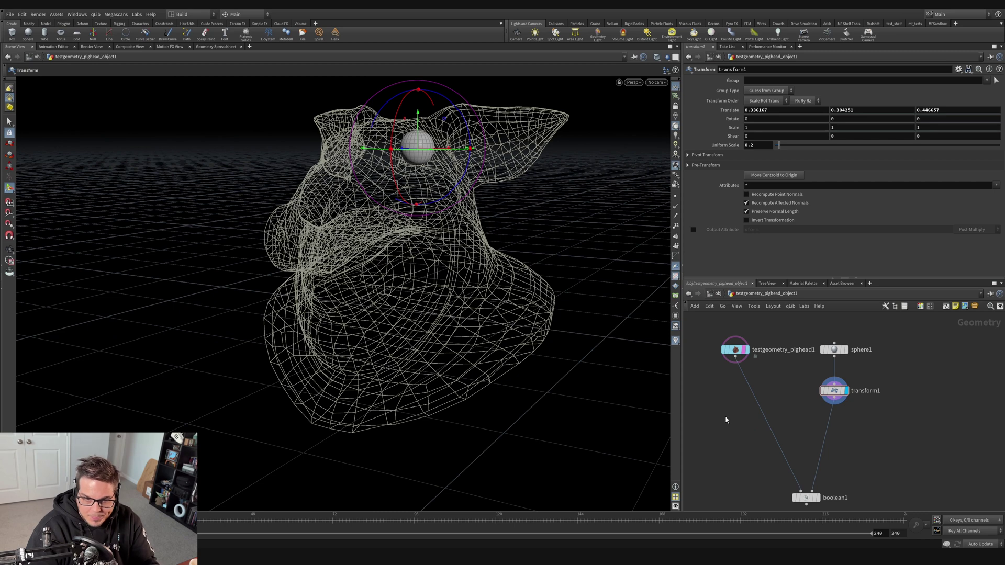
key(Tab)
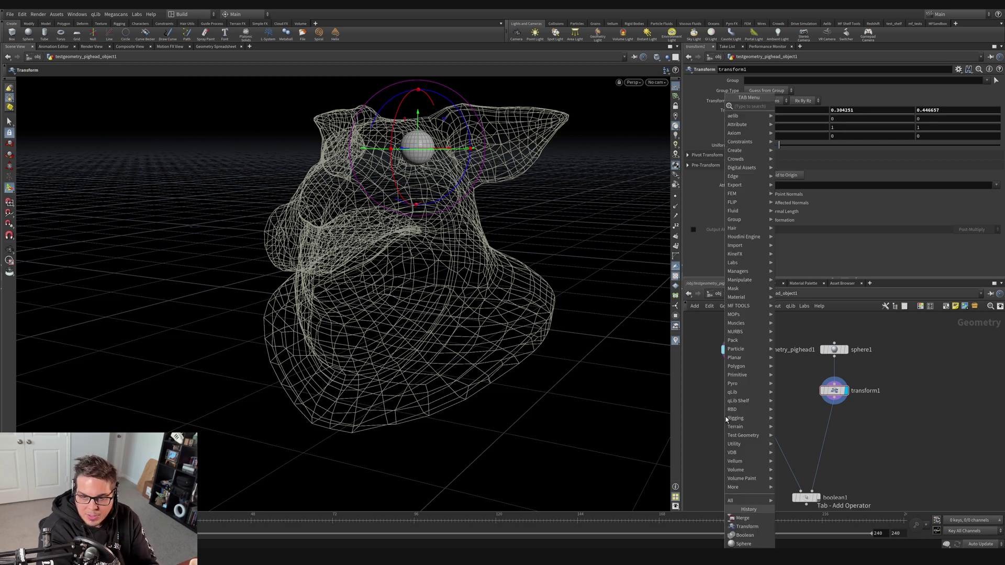
text(mir)
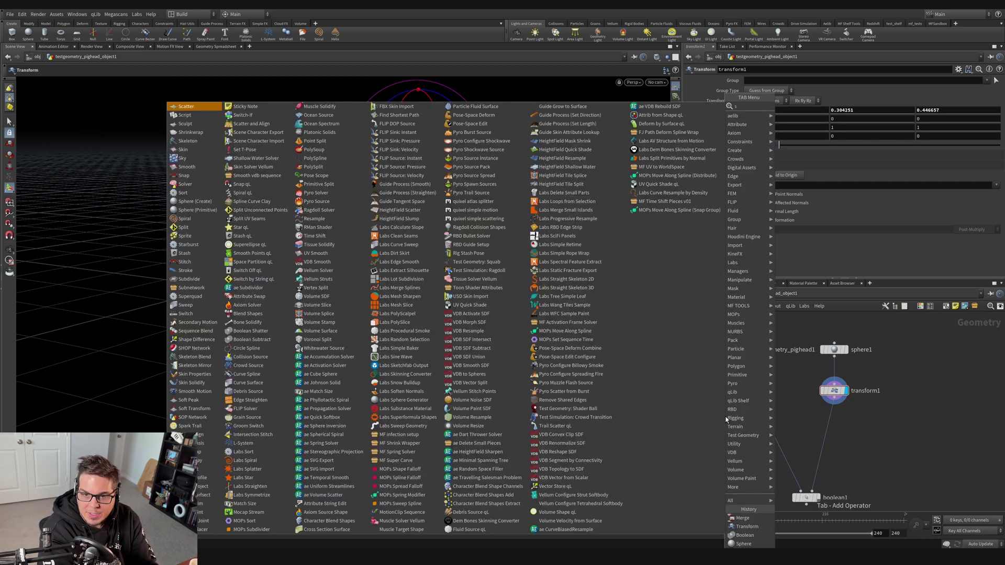
key(Return)
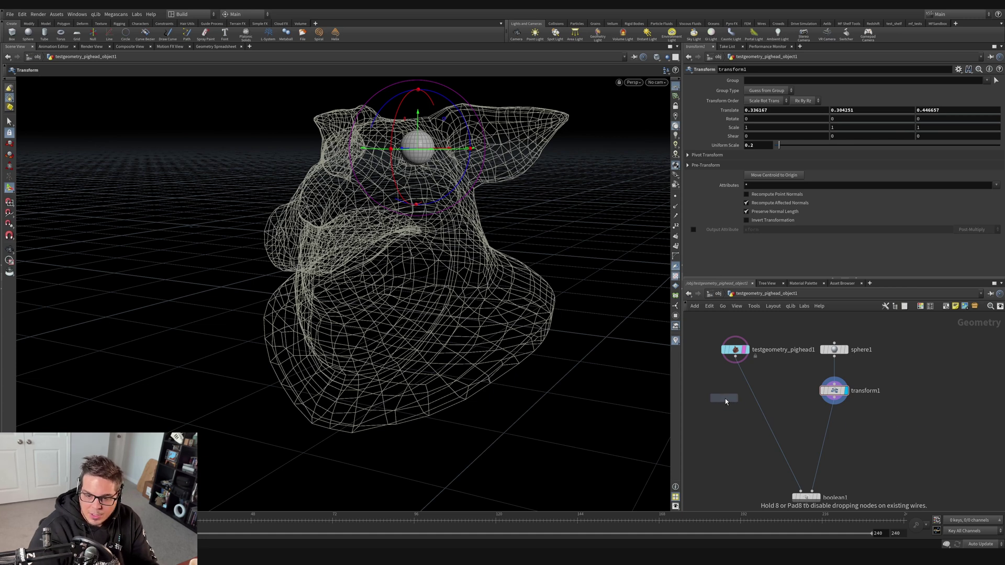
click(725, 398)
mouse_move(746, 350)
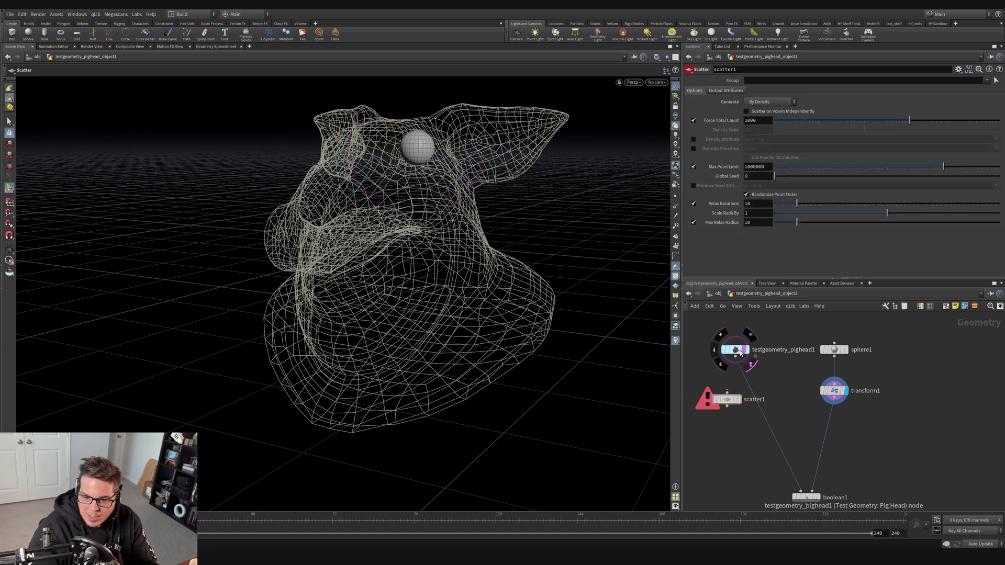
- Wire the pig head into the Scatter node and turn on the Scatter node's display flag
drag(735, 359, 741, 399)
click(741, 387)
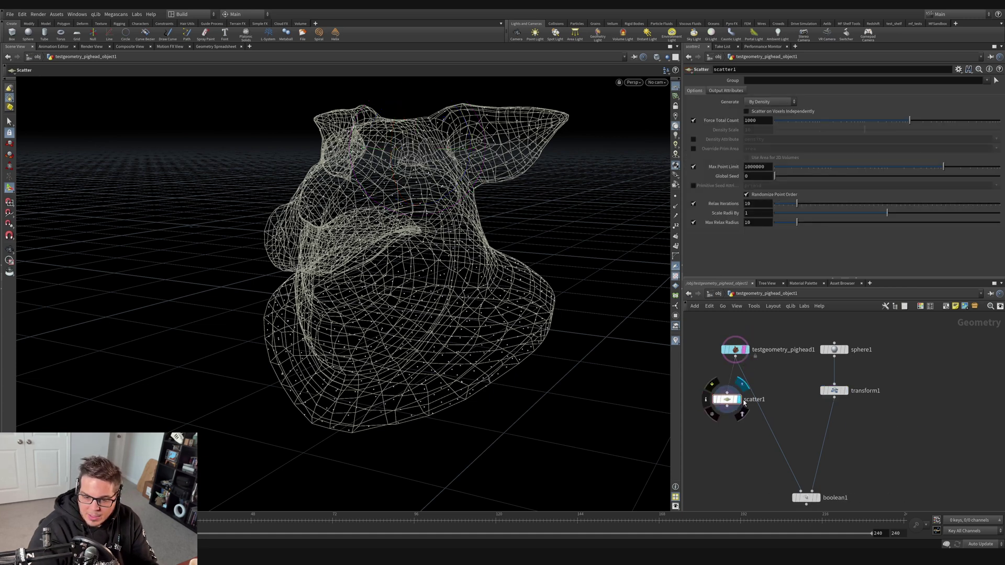
middle_drag(736, 423, 763, 425)
scroll(748, 407, up, 3)
middle_drag(802, 365, 809, 408)
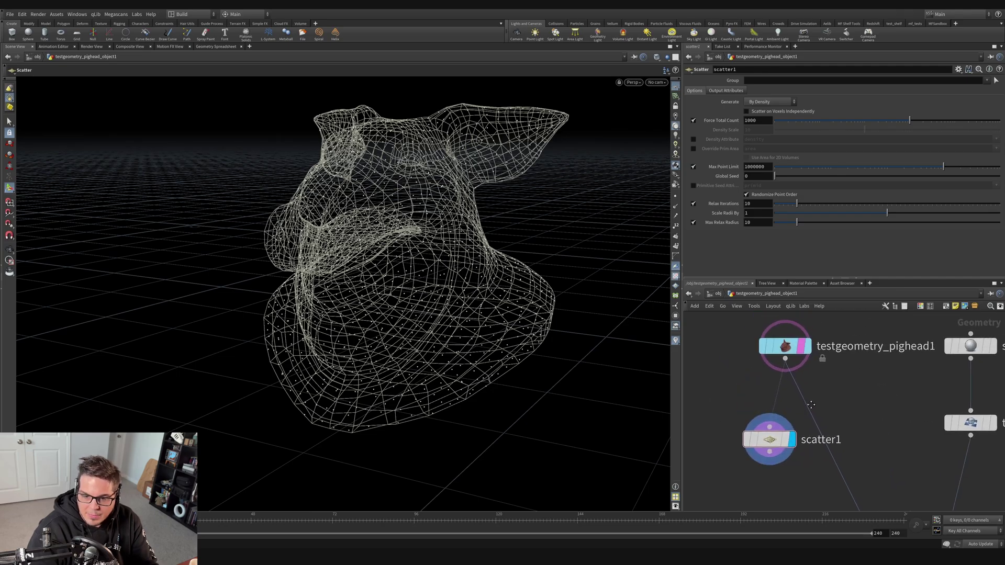
- Set the Scatter node's Force Total Count to 100 points
drag(398, 211, 411, 194)
key(Return)
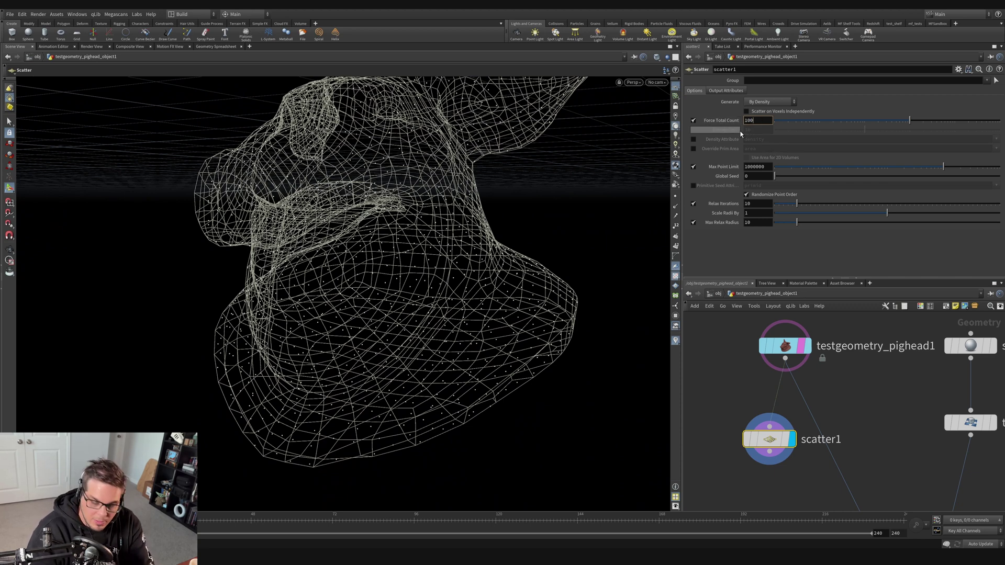
key(Return)
- Add a Copy to Points node to the network just below the Scatter node
scroll(899, 429, down, 4)
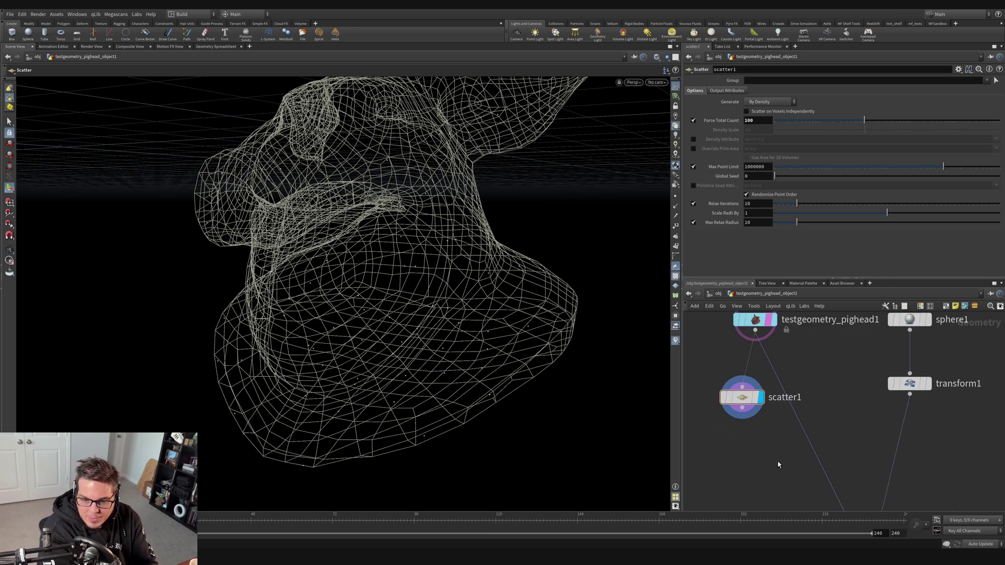
key(Tab)
text(copy to p)
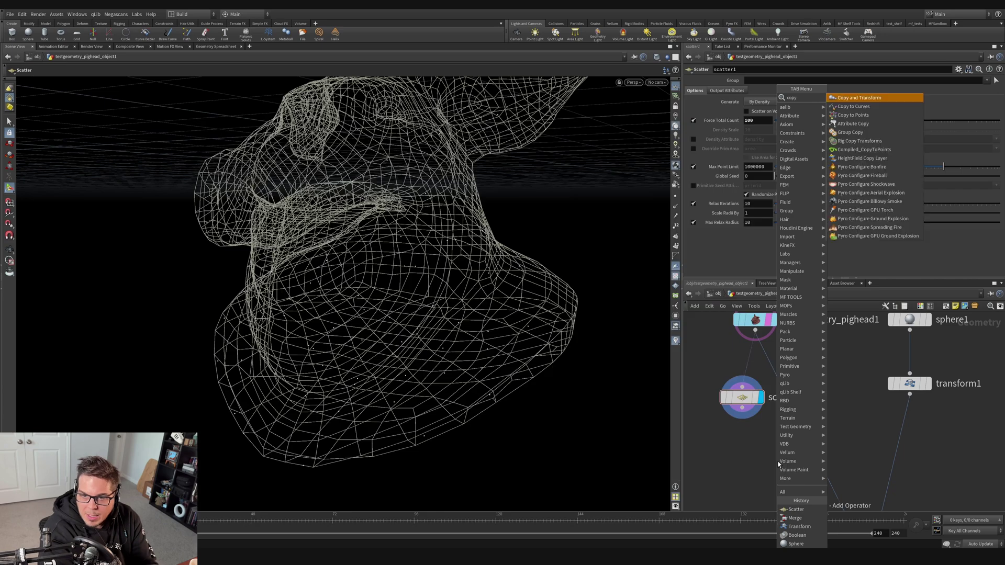
key(Return)
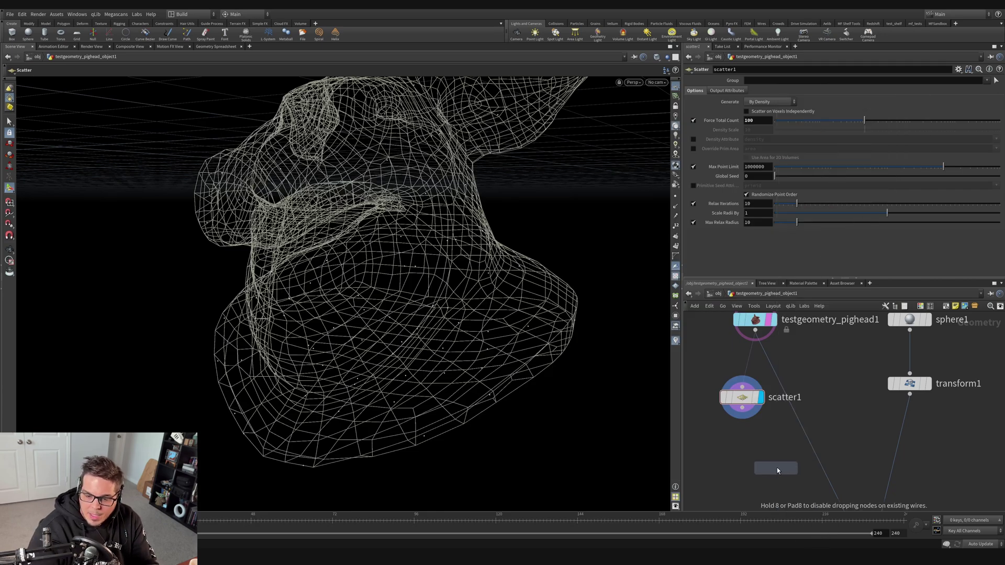
click(776, 468)
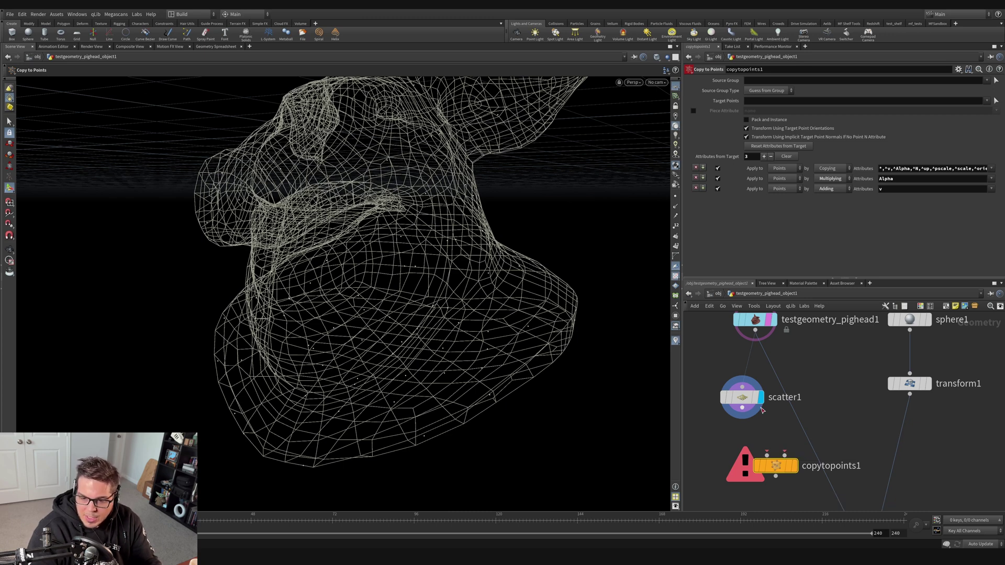
- Align the Scatter node under the pig head and wire it into the second input of Copy to Points
drag(742, 401, 756, 395)
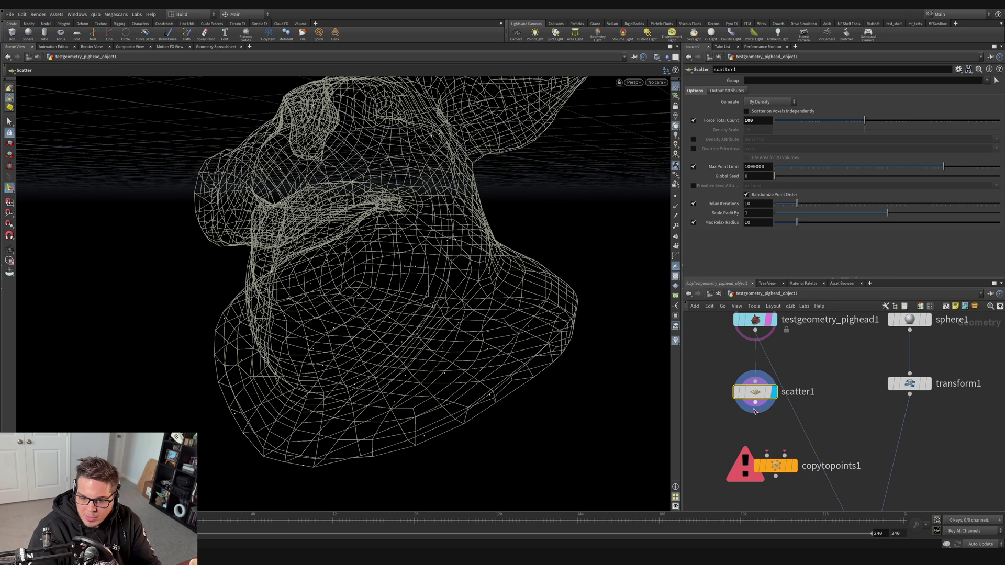
mouse_move(755, 404)
mouse_down()
mouse_move(783, 426)
mouse_move(785, 455)
mouse_up()
key(h)
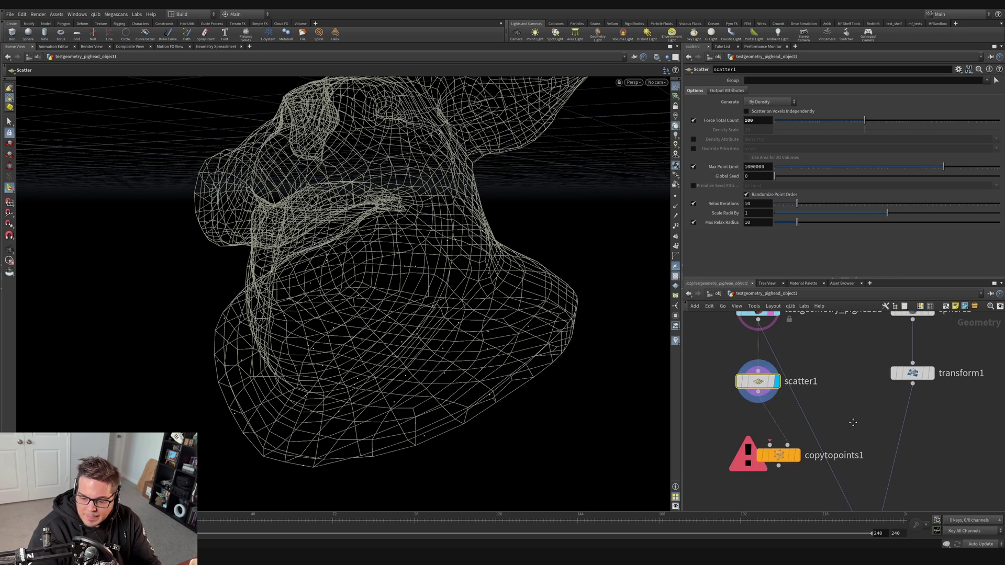
- Display the Transform node to check the small sphere and wire it into the first input of Copy to Points
click(908, 358)
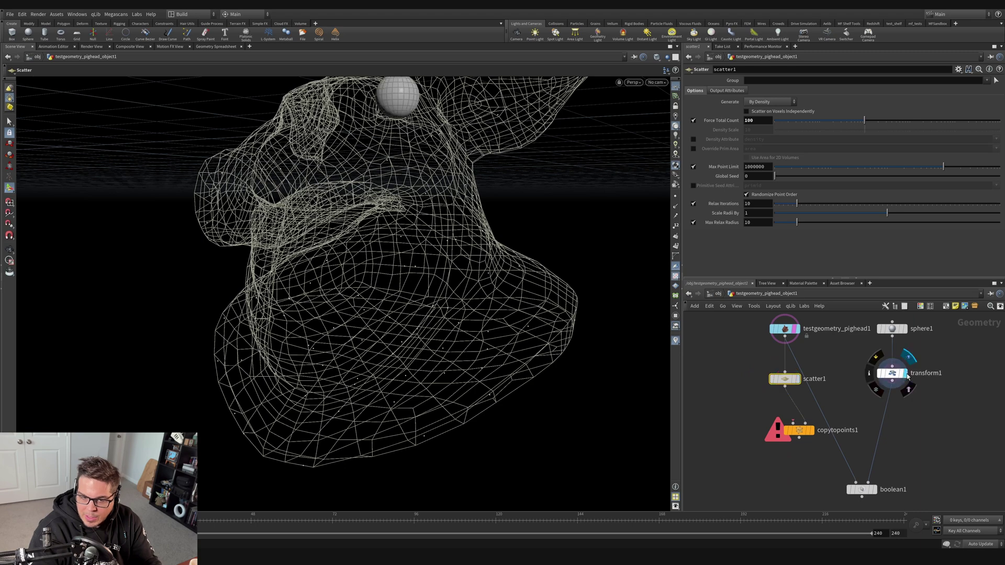
alt+middle_drag(474, 191, 469, 239)
alt+drag(446, 243, 419, 252)
click(940, 415)
drag(892, 387, 815, 422)
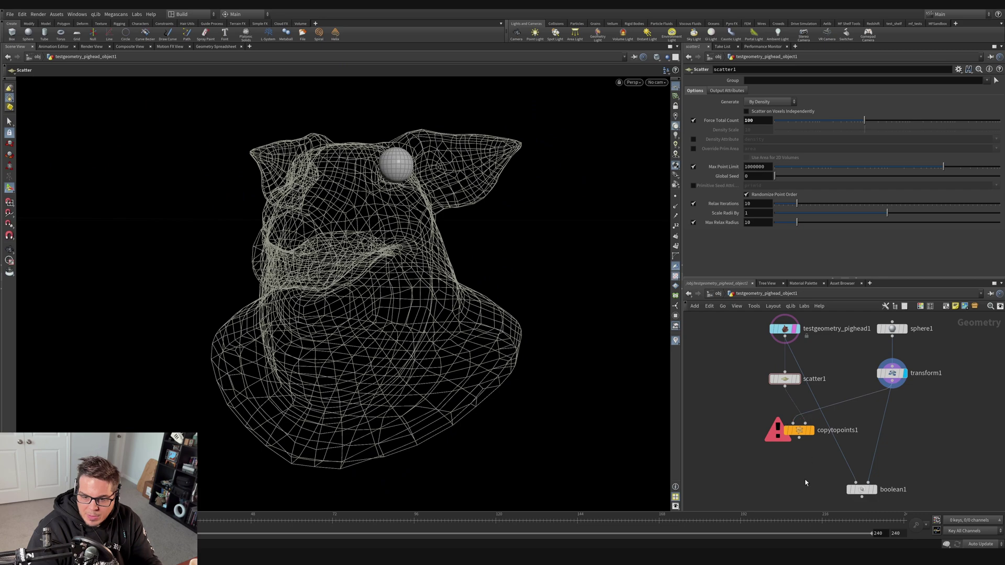
- Turn on the Copy to Points display flag and inspect the copied spheres around the pig head wireframe
click(813, 432)
key(space)
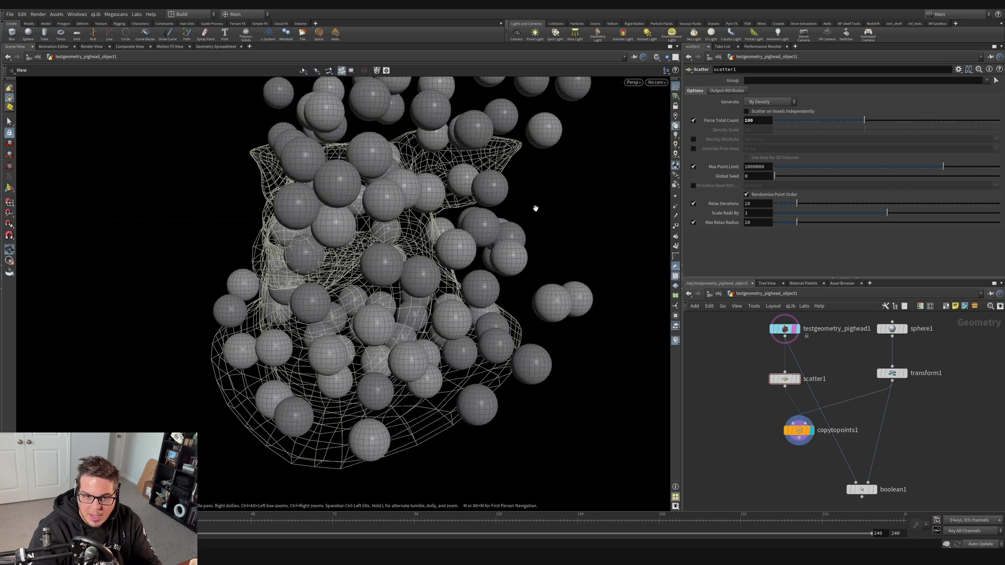
drag(536, 208, 486, 270)
drag(356, 299, 330, 286)
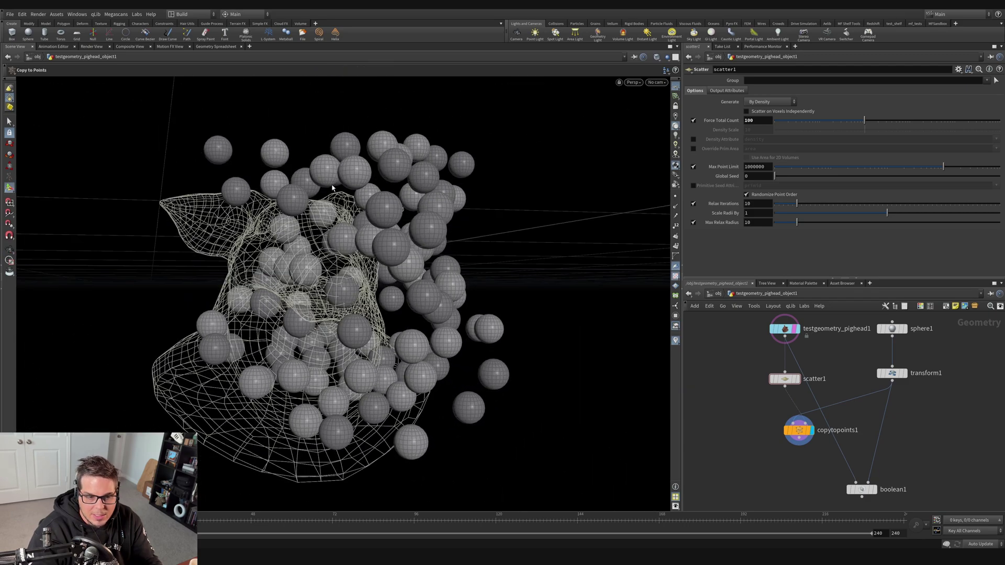
- Reset the Transform node's translation to 0 on all axes and inspect the copied spheres against the pig head
click(893, 373)
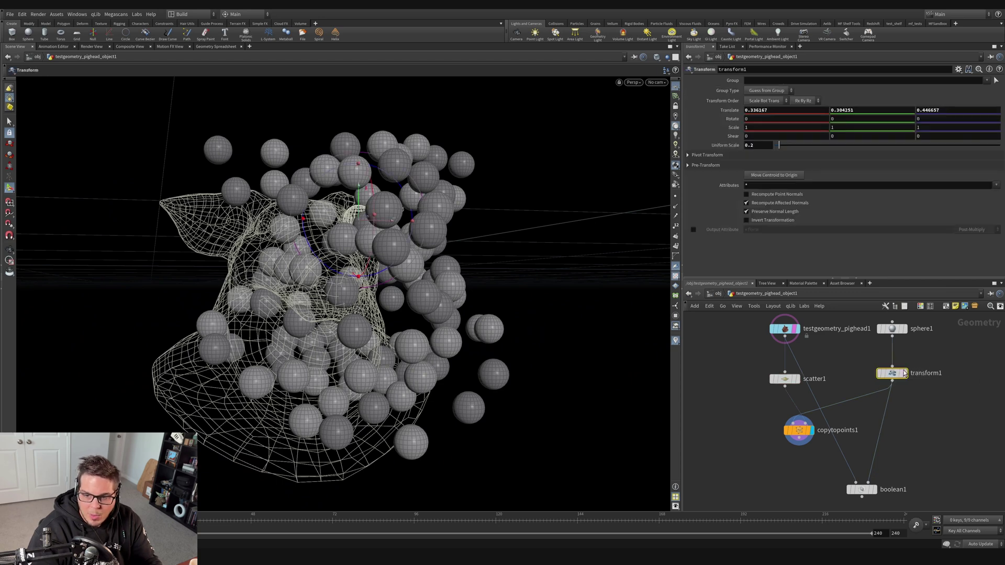
click(892, 329)
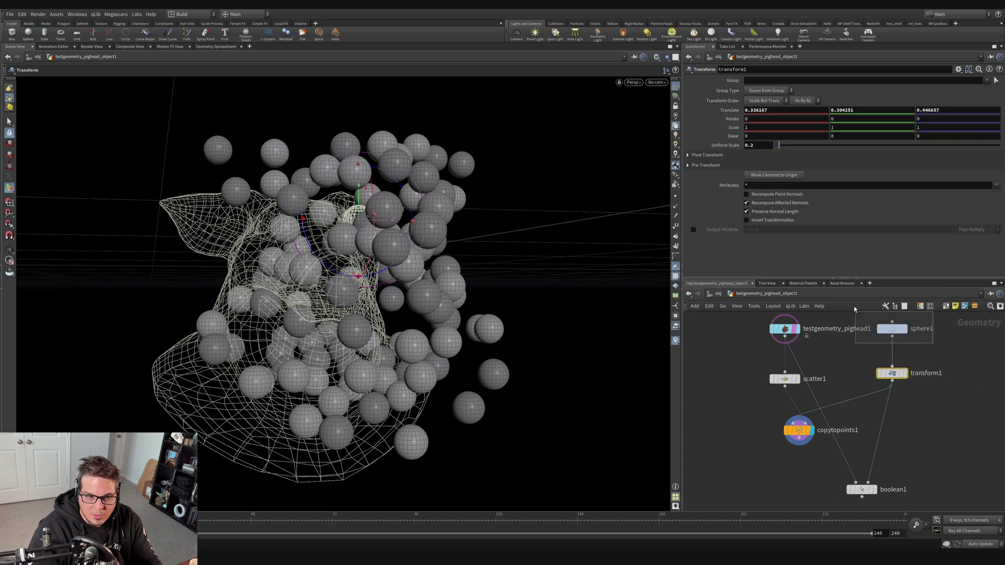
click(880, 373)
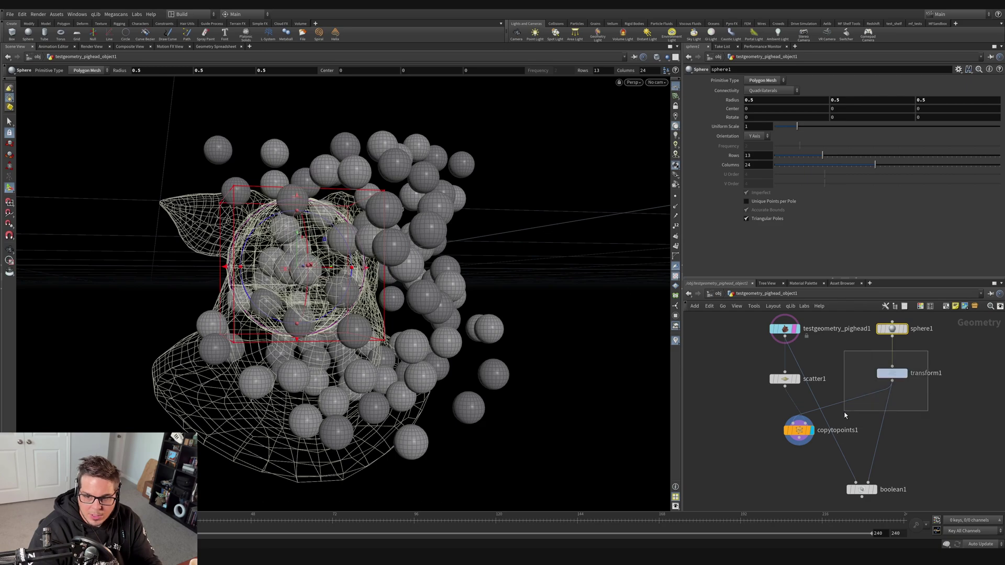
key(Escape)
drag(340, 240, 410, 245)
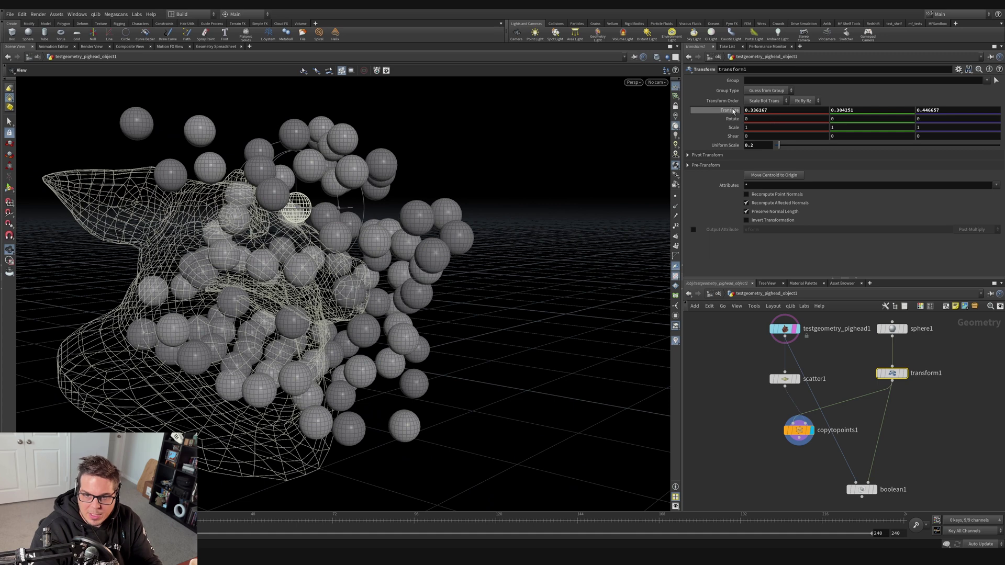
drag(935, 408, 871, 348)
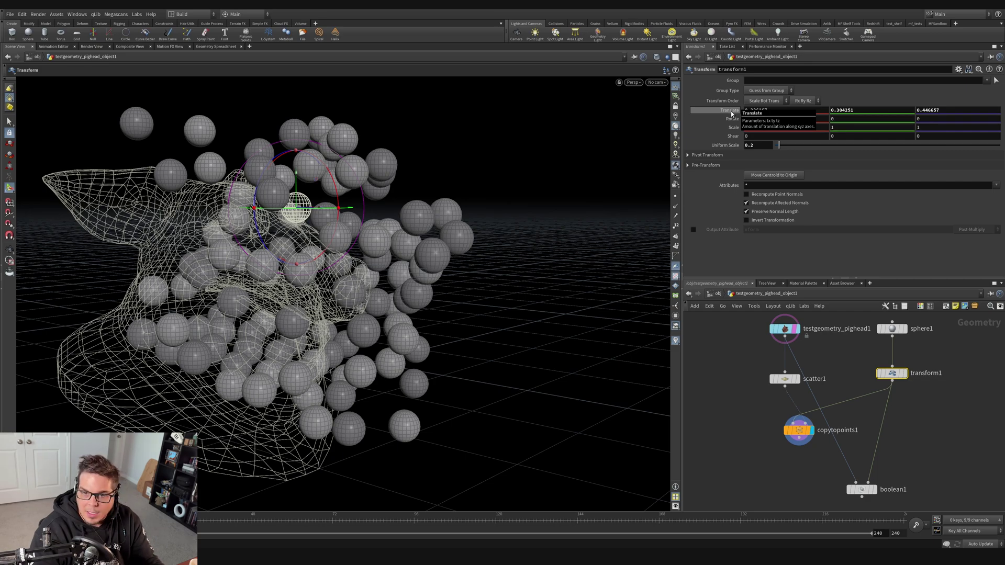
ctrl+middle_click(732, 112)
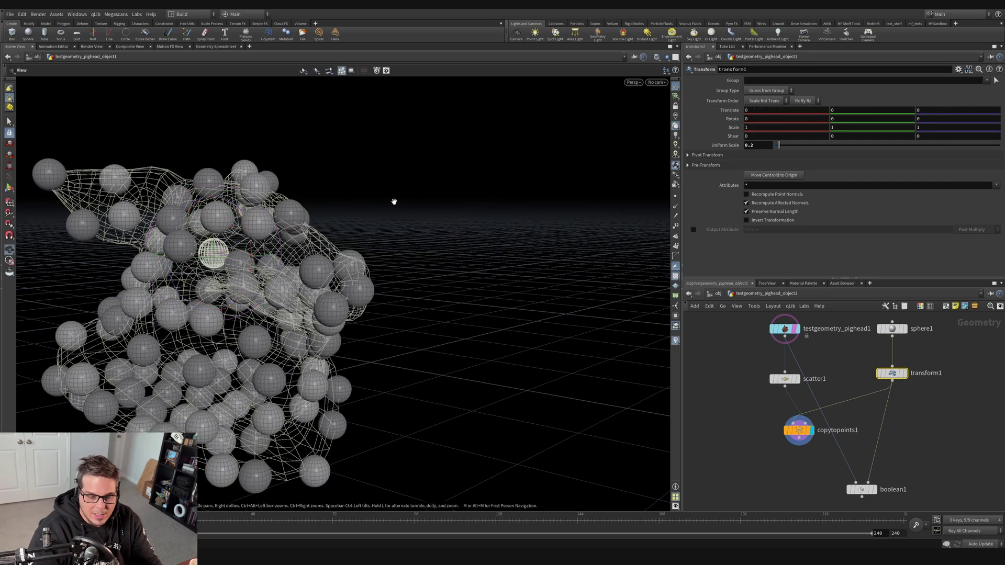
alt+drag(393, 202, 270, 210)
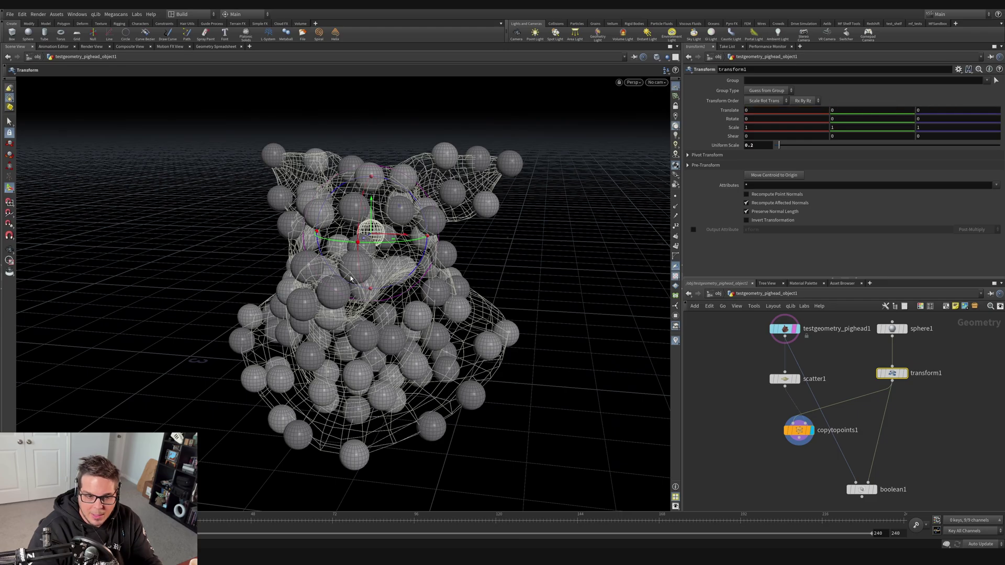
key(Escape)
drag(525, 149, 369, 213)
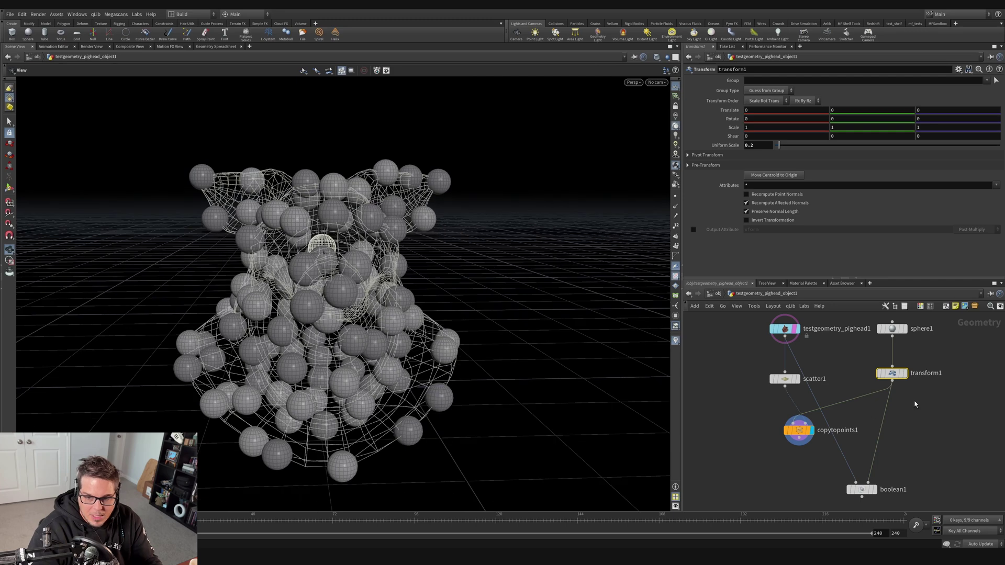
- Align Copy to Points under the Scatter node and compare the single sphere with the copies by switching the display flag
key(Return)
drag(800, 433, 781, 424)
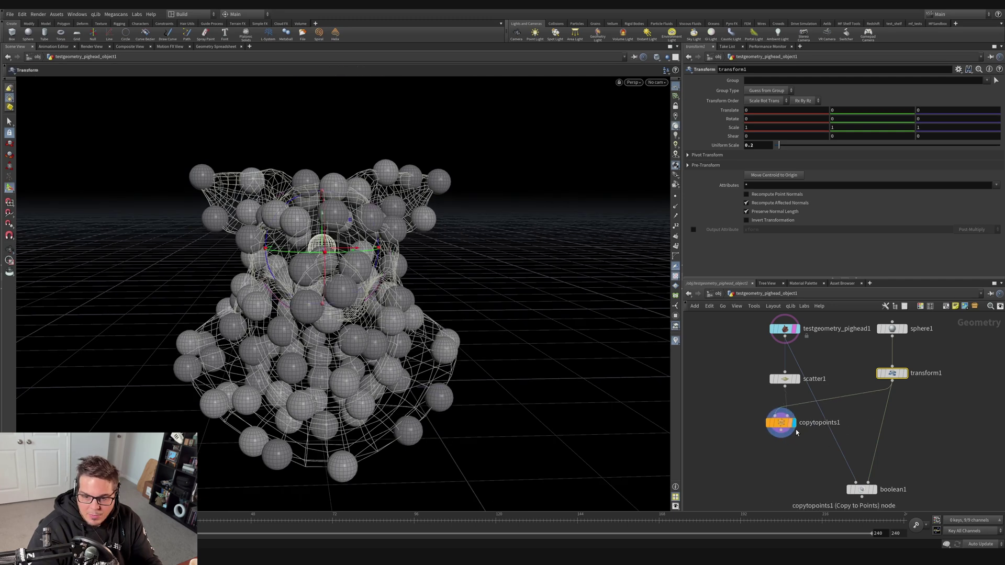
click(904, 373)
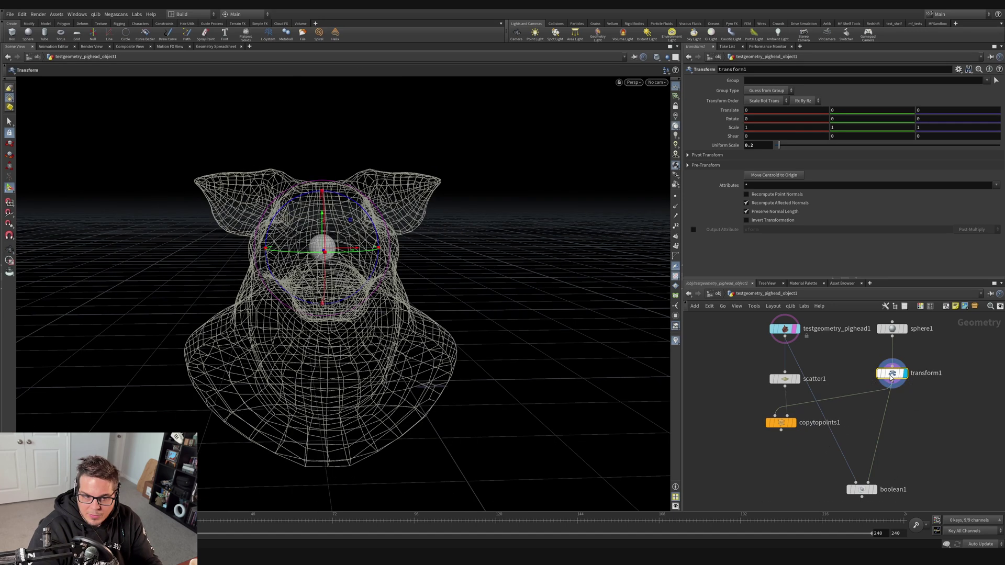
click(786, 424)
click(784, 423)
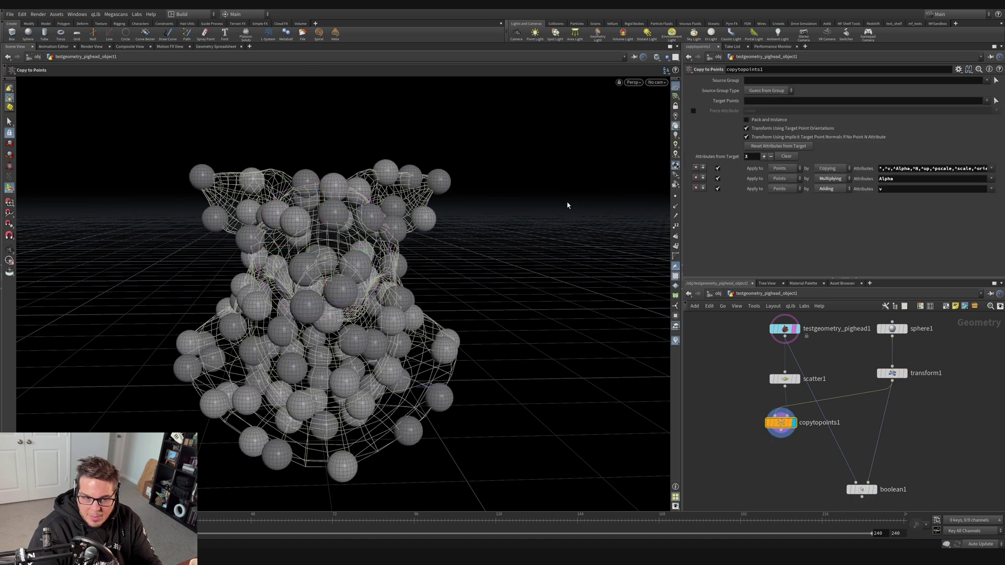
- Wire Copy to Points into the Boolean's second input and rearrange the nodes into a tidy layout with uncrossed wires
click(785, 432)
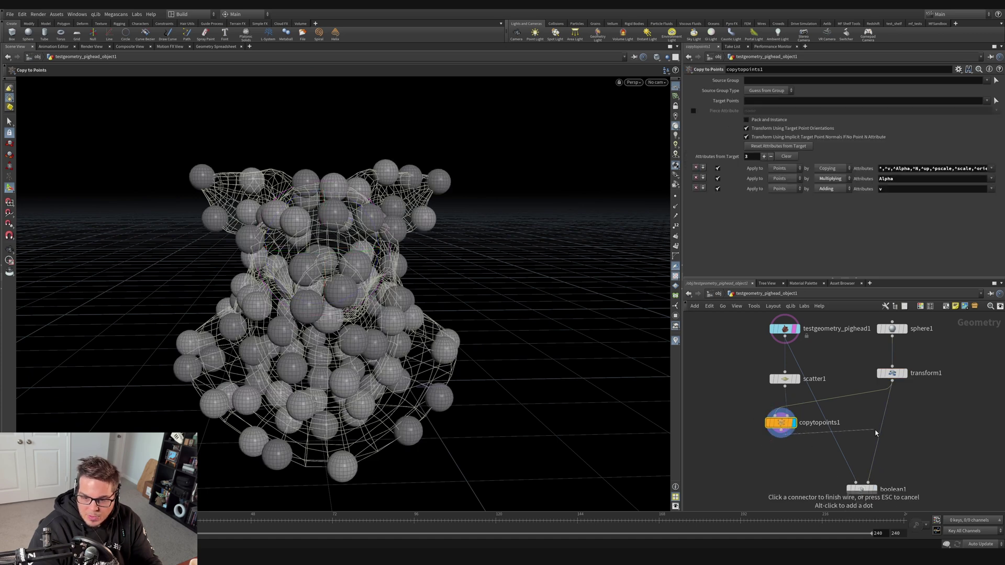
click(870, 478)
middle_drag(932, 461, 902, 436)
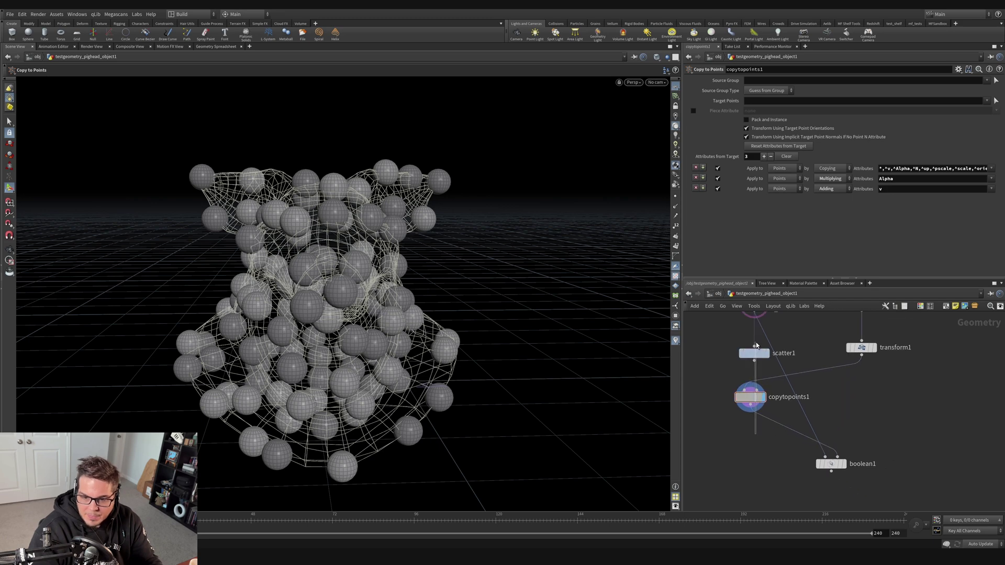
drag(756, 346, 757, 343)
middle_drag(870, 401, 866, 440)
drag(745, 440, 820, 443)
drag(841, 330, 917, 402)
middle_drag(828, 504, 841, 459)
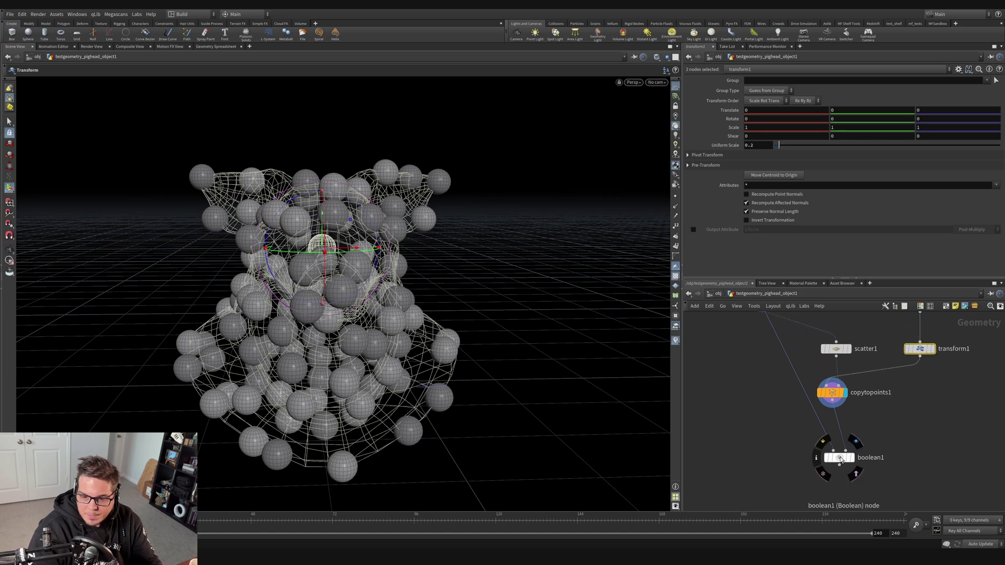
drag(841, 459, 771, 455)
middle_drag(848, 436, 834, 467)
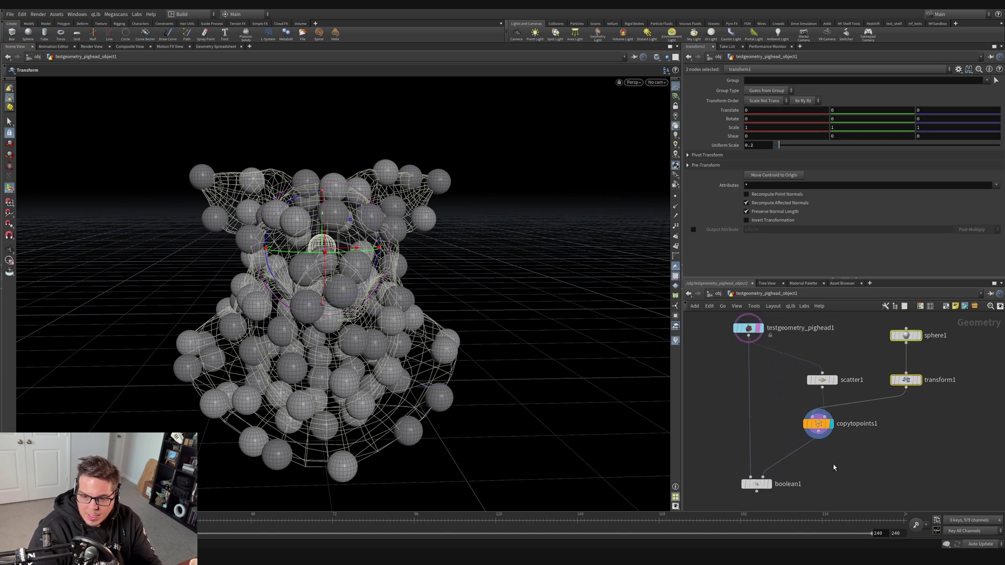
- Turn on the Boolean node's display flag and inspect the spheres cut out of the pig head
click(768, 484)
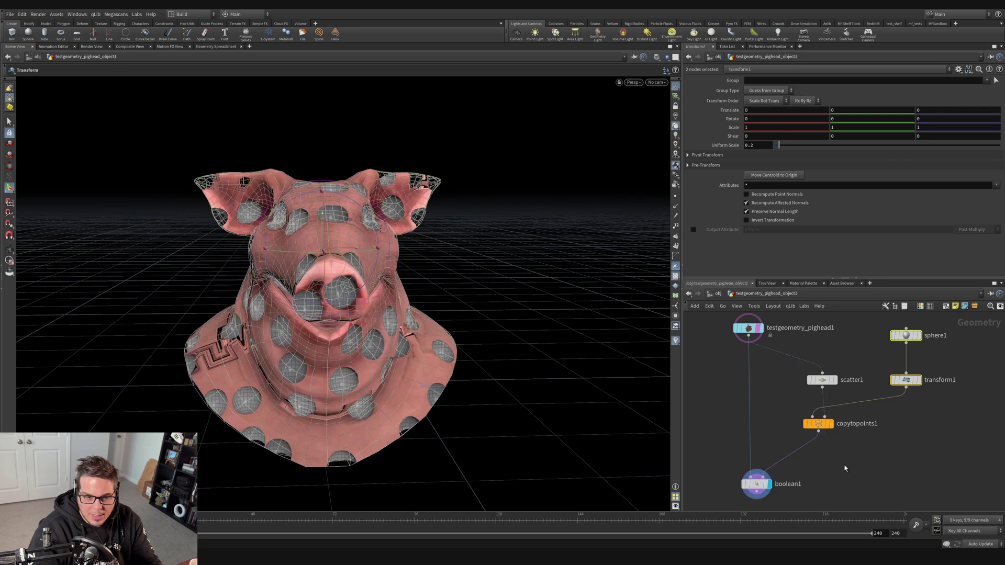
click(847, 469)
drag(390, 220, 290, 251)
mouse_move(419, 267)
mouse_down()
mouse_move(480, 267)
mouse_move(409, 271)
mouse_up()
- Turn off the pig head node's template flag and examine the Boolean result from several angles
click(750, 328)
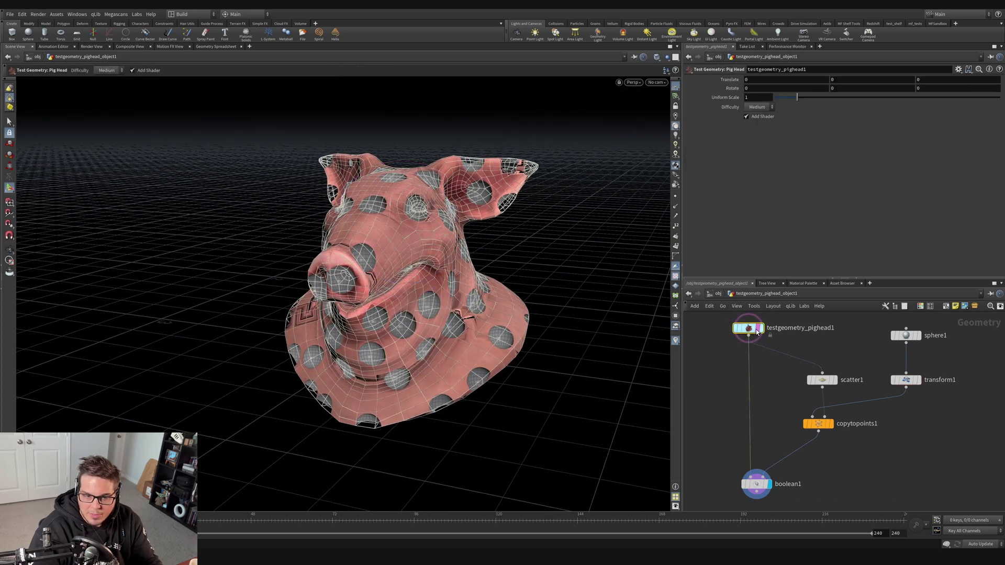
click(774, 430)
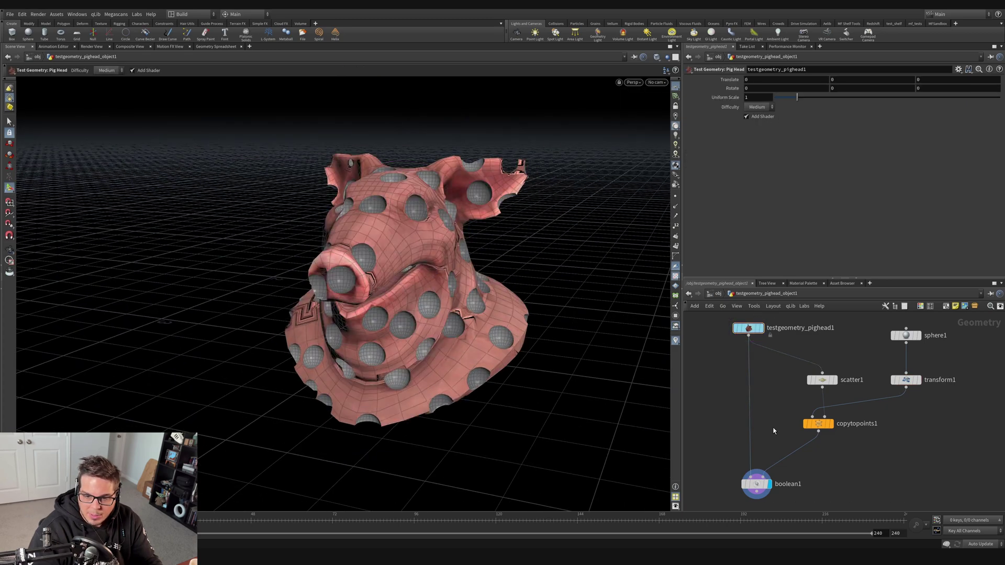
drag(426, 239, 415, 237)
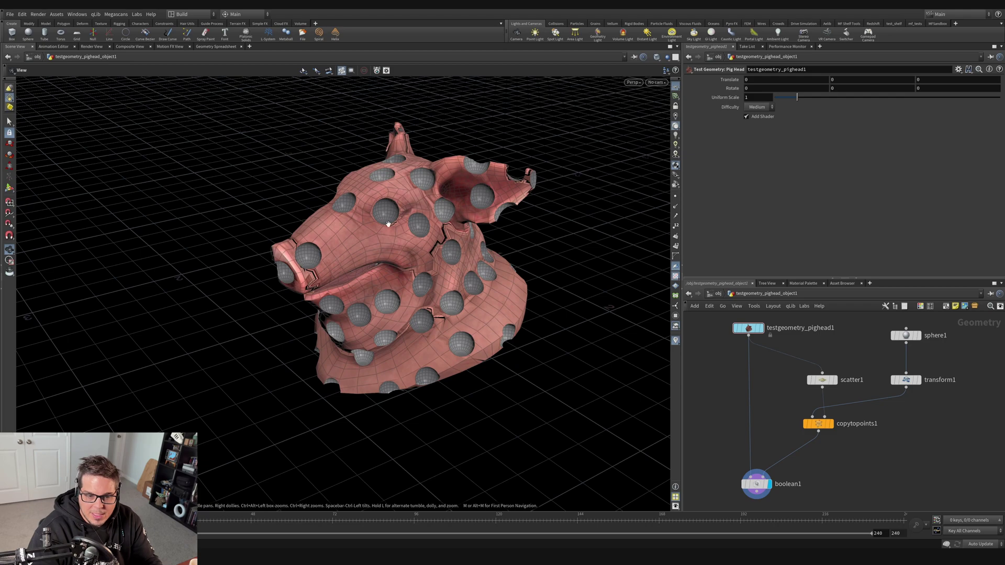
middle_drag(396, 244, 397, 256)
right_drag(398, 256, 402, 244)
drag(401, 245, 421, 225)
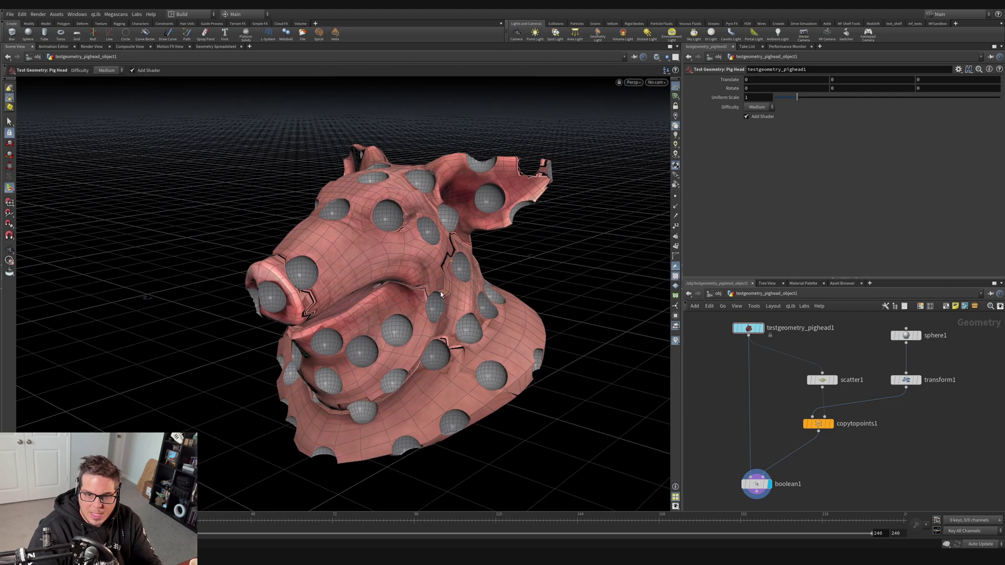
- Turn off material display in the viewport and inspect the carved pig head without its shader
click(675, 165)
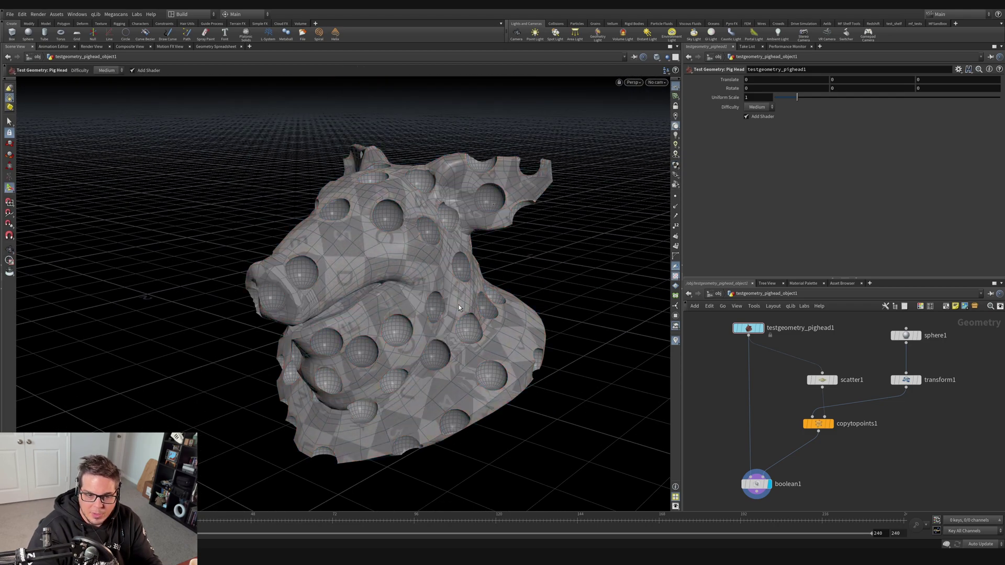
drag(489, 205, 324, 254)
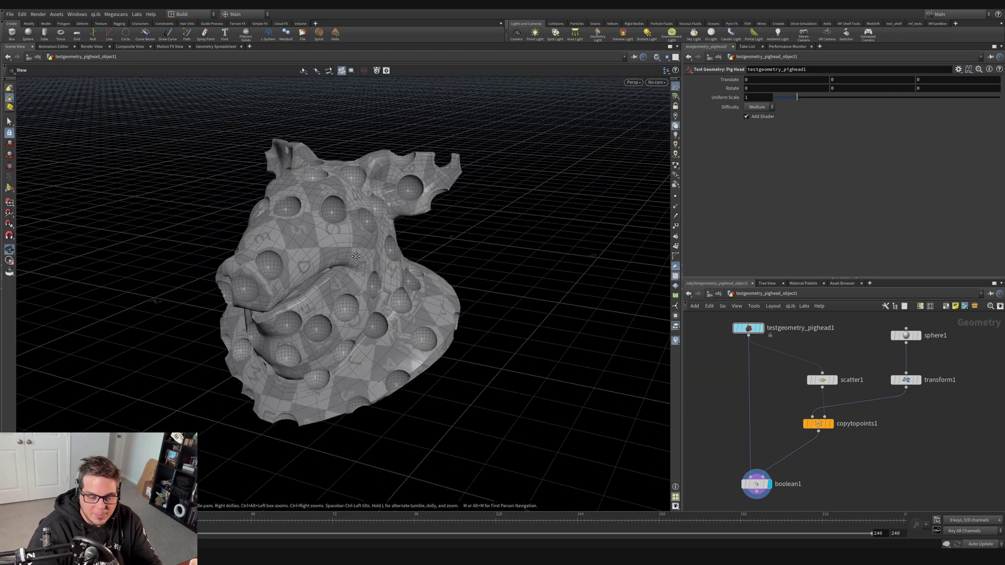
right_drag(357, 256, 365, 245)
- Leave the pig head's geometry network and return to the obj level
key(Return)
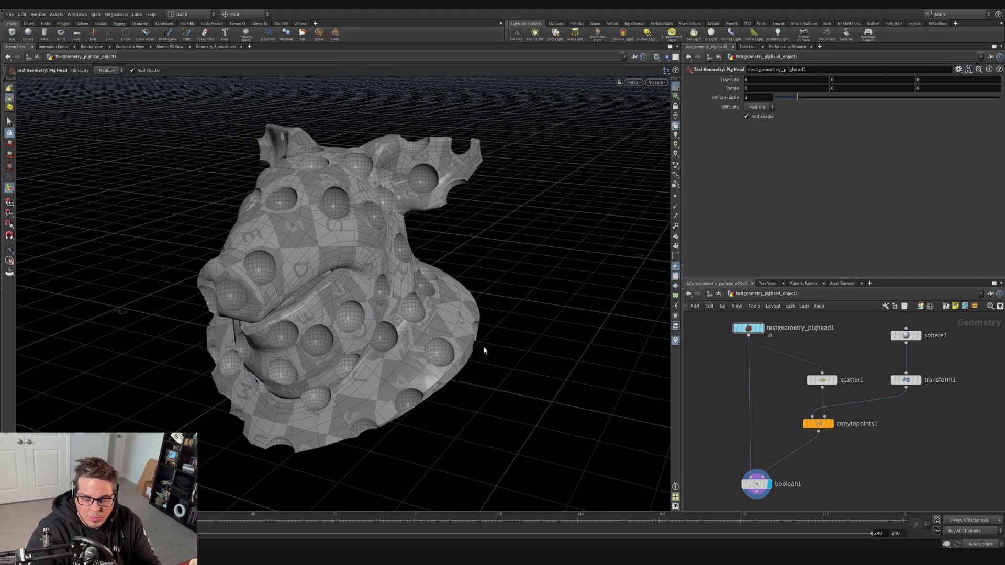
click(716, 295)
key(Escape)
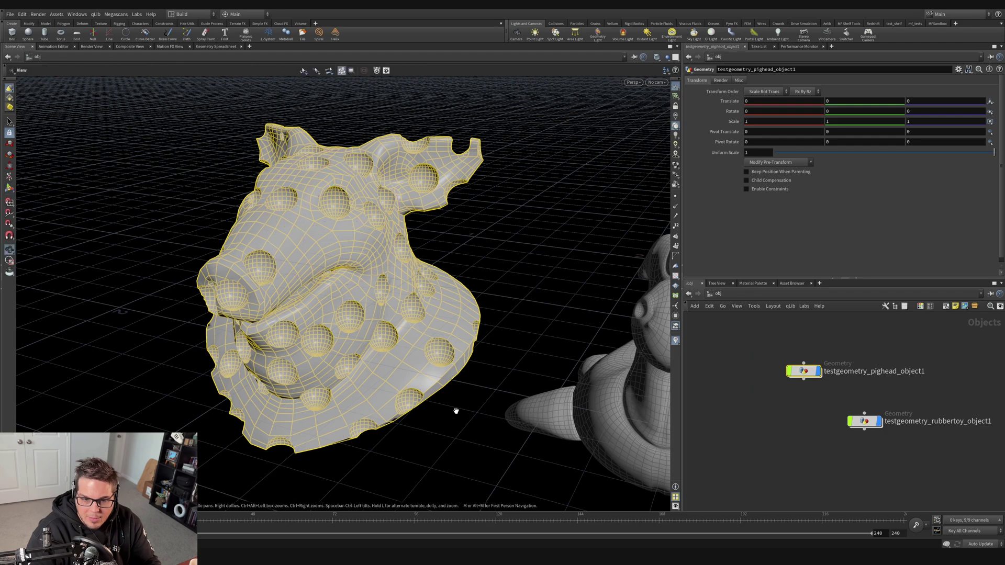
- Look inside the rubber toy object's geometry network and return to the obj level
right_drag(520, 390, 503, 406)
middle_drag(524, 405, 403, 396)
drag(402, 395, 479, 340)
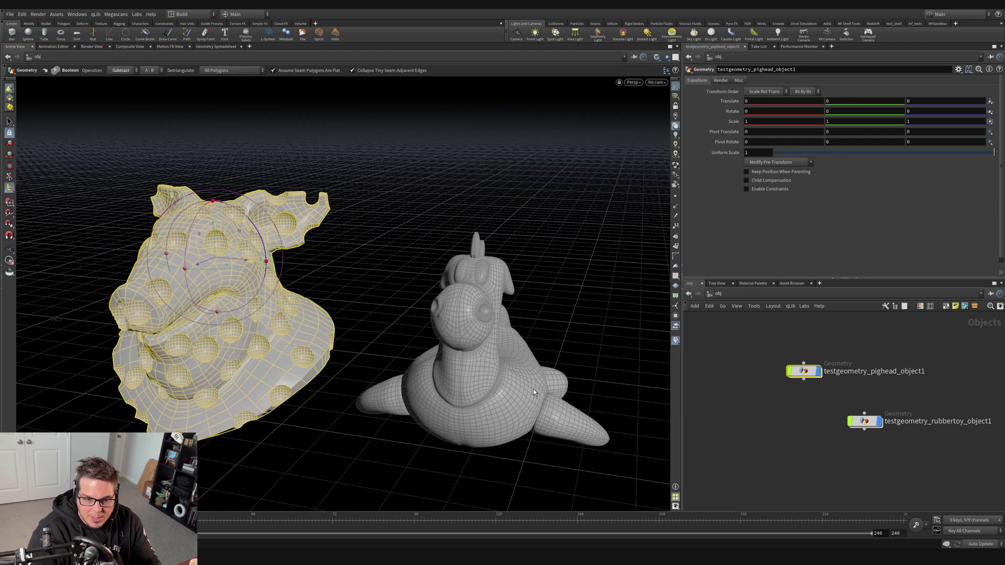
double_click(864, 422)
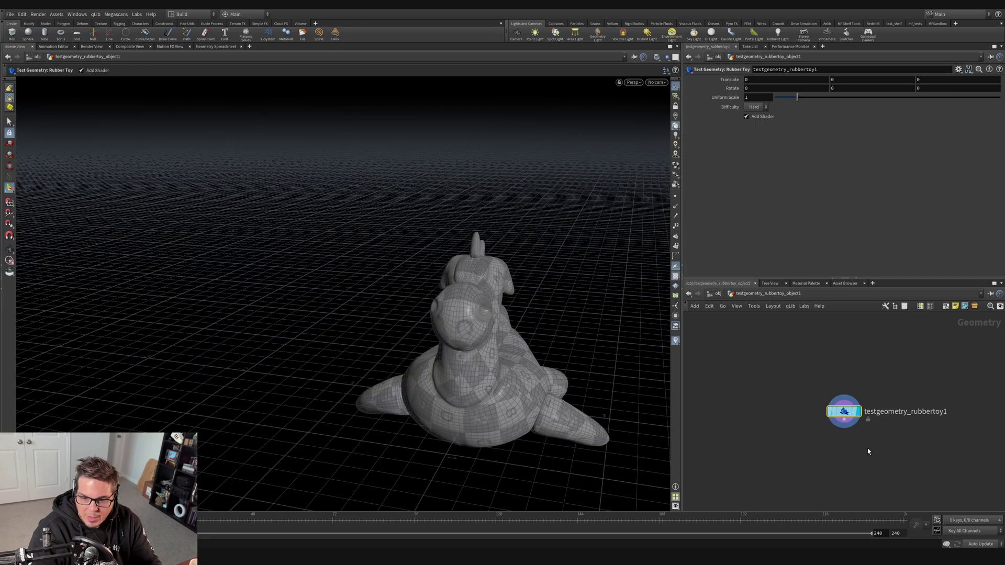
middle_drag(894, 469, 877, 414)
key(u)
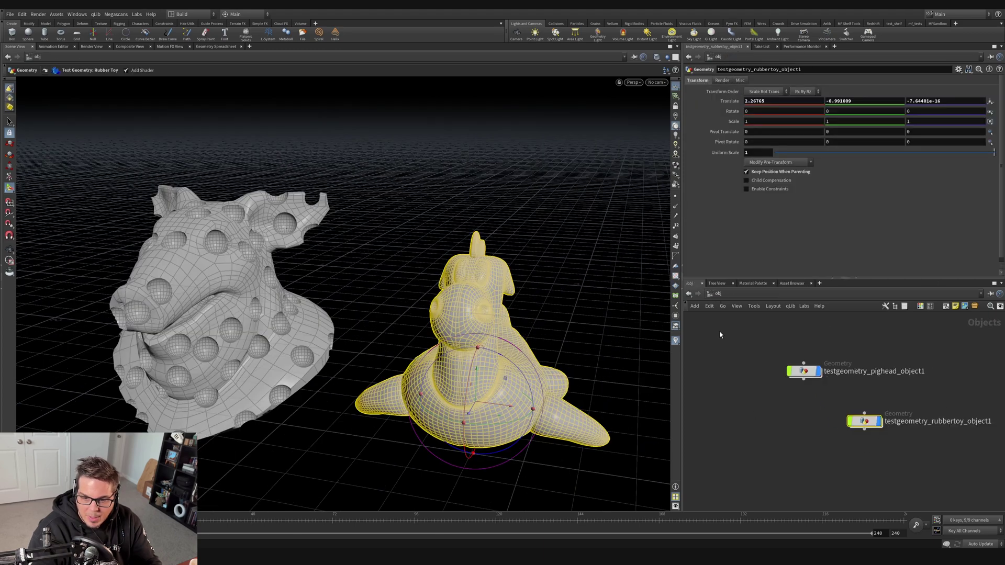
- Look at the pig head object's network and its Boolean node, then compare both objects back at the obj level
click(804, 371)
key(i)
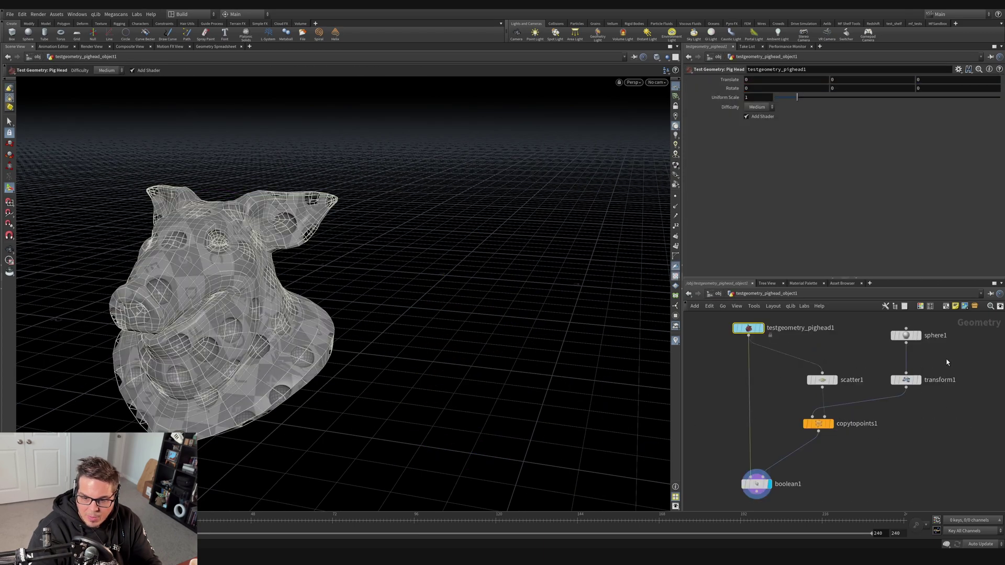
click(736, 422)
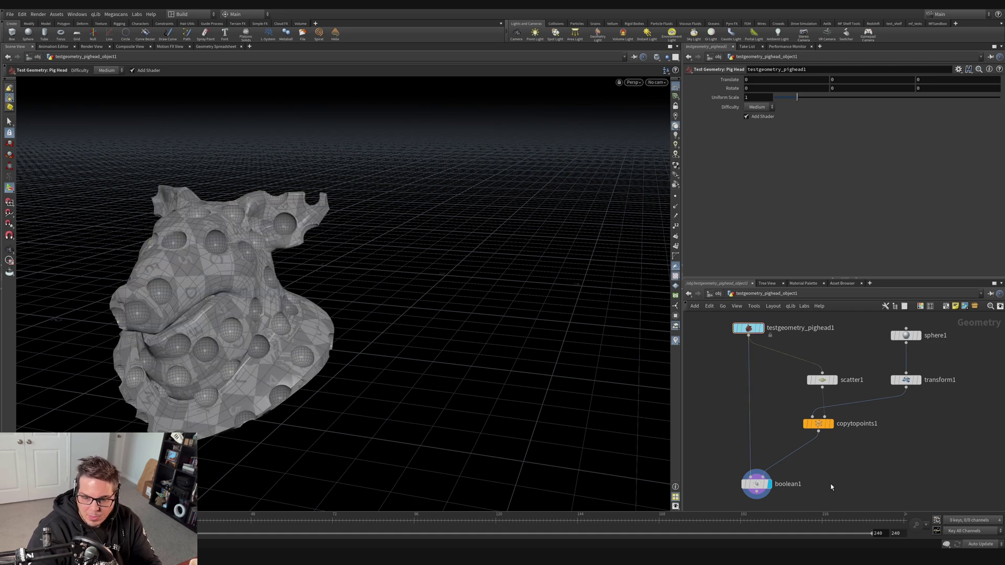
click(756, 484)
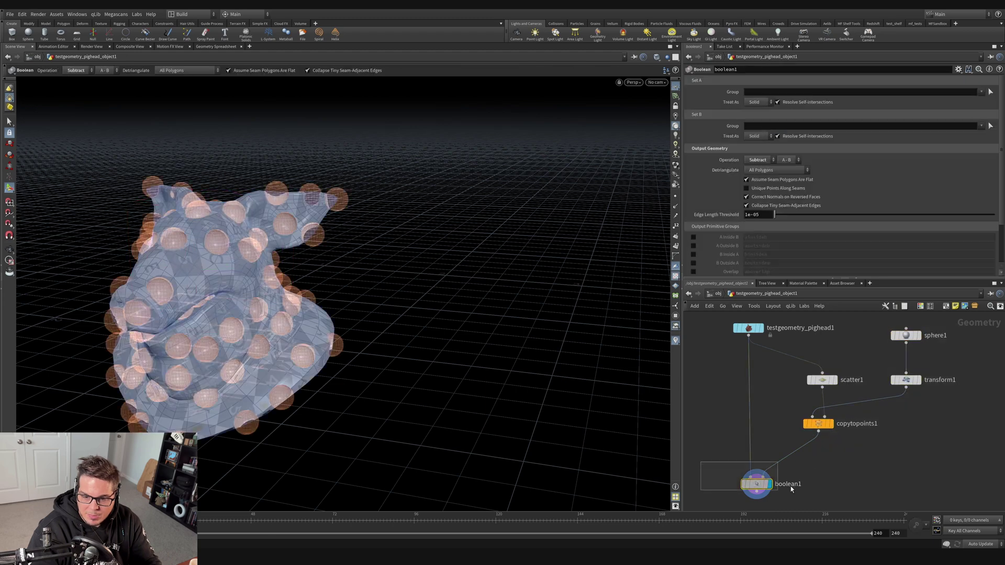
click(904, 482)
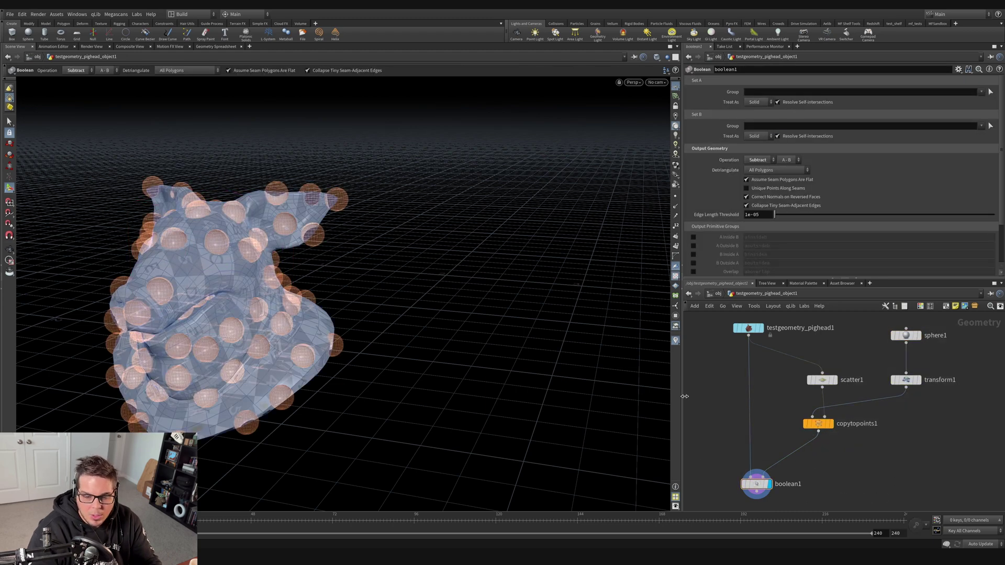
click(718, 293)
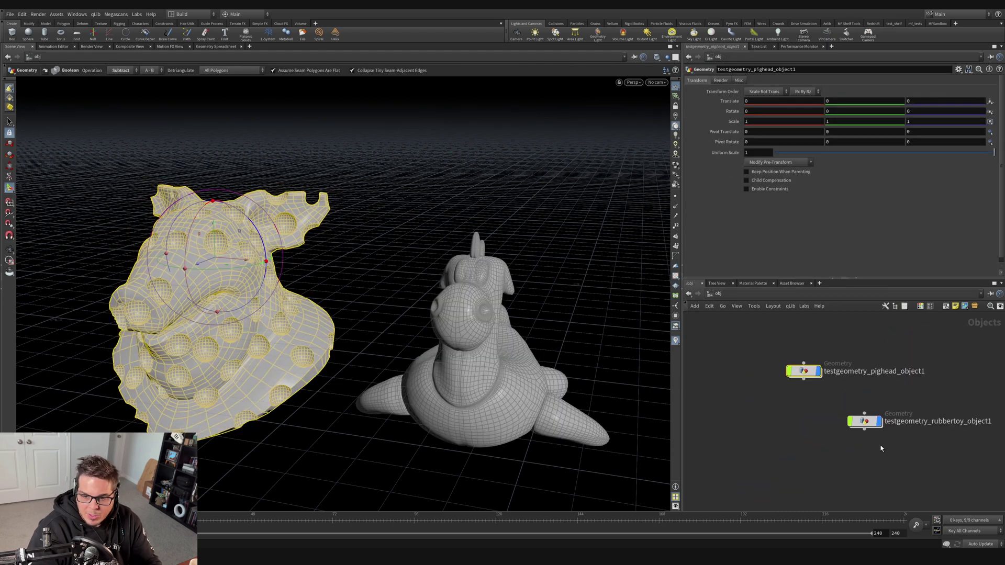
click(471, 234)
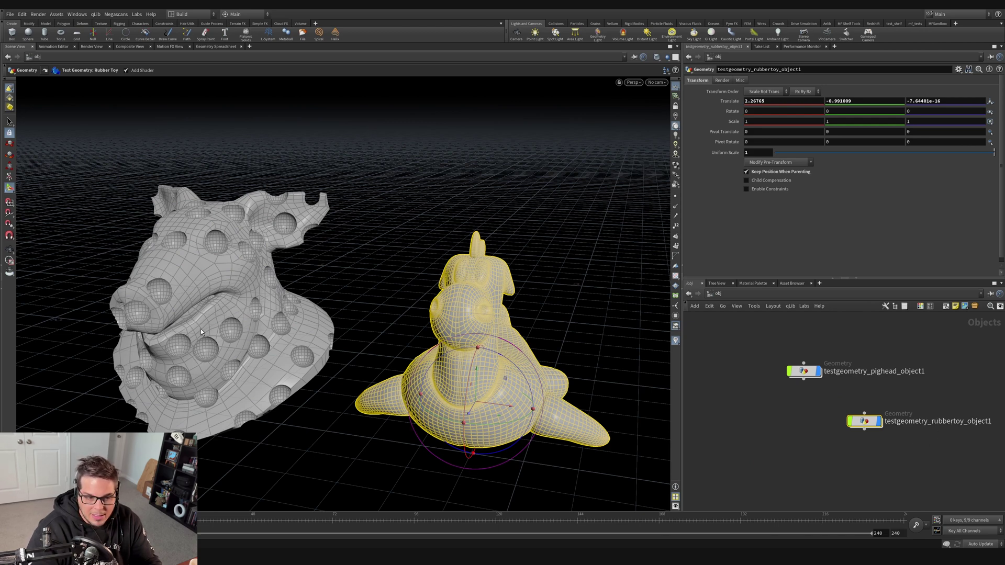
click(819, 397)
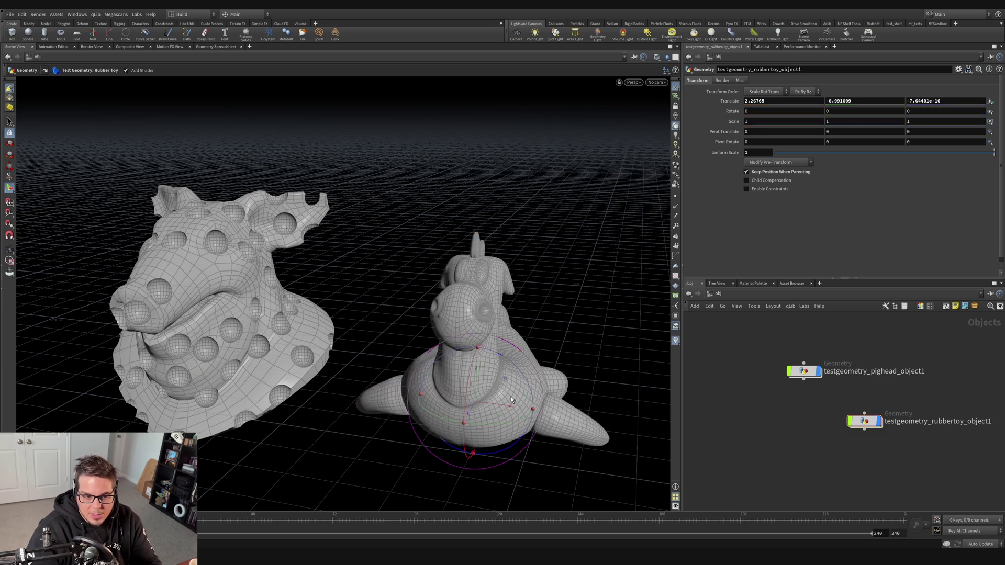
- Add an Object Merge node inside the pig head object's network and place it above the pig head node
double_click(805, 372)
click(891, 448)
middle_drag(753, 314, 760, 381)
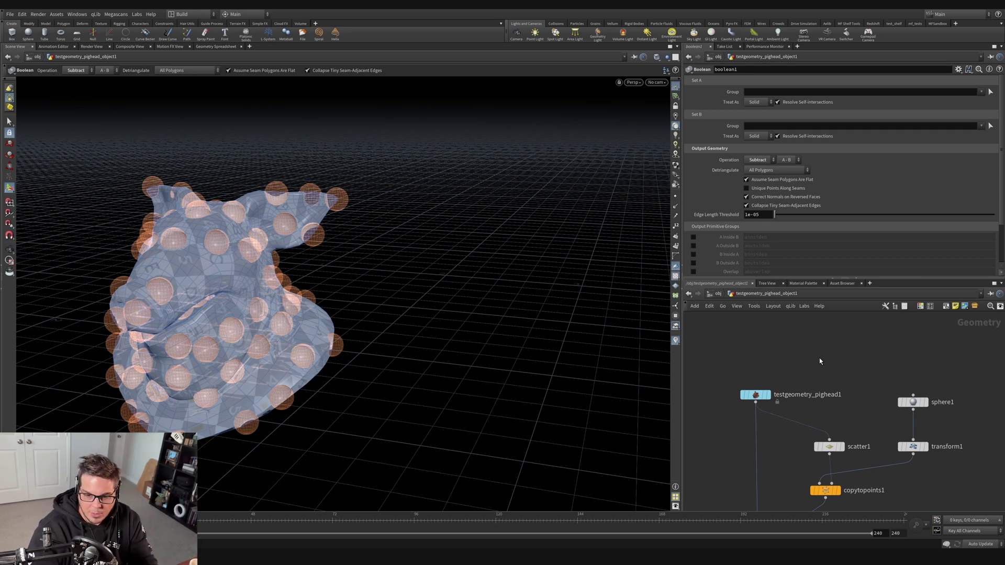
key(Tab)
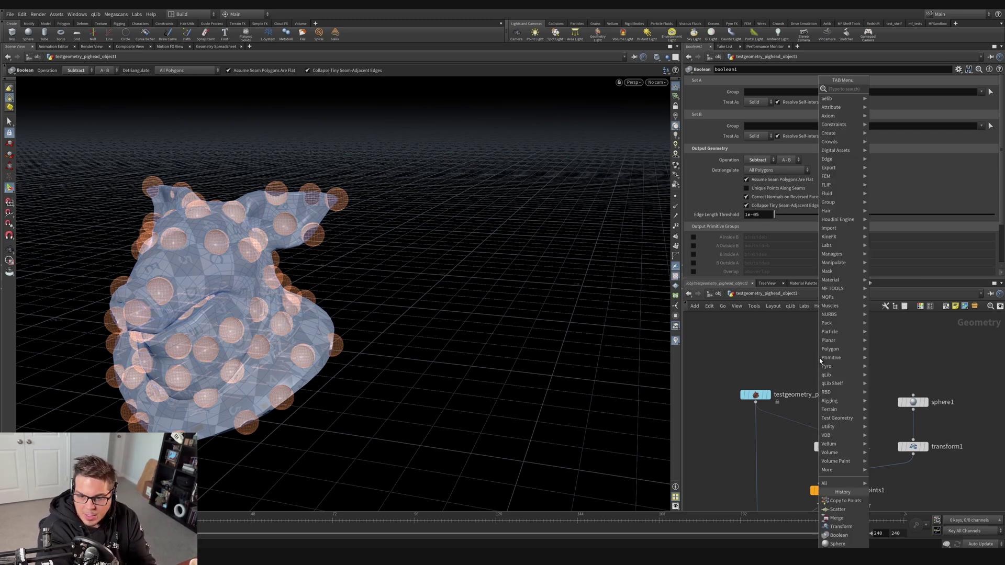
text(objec)
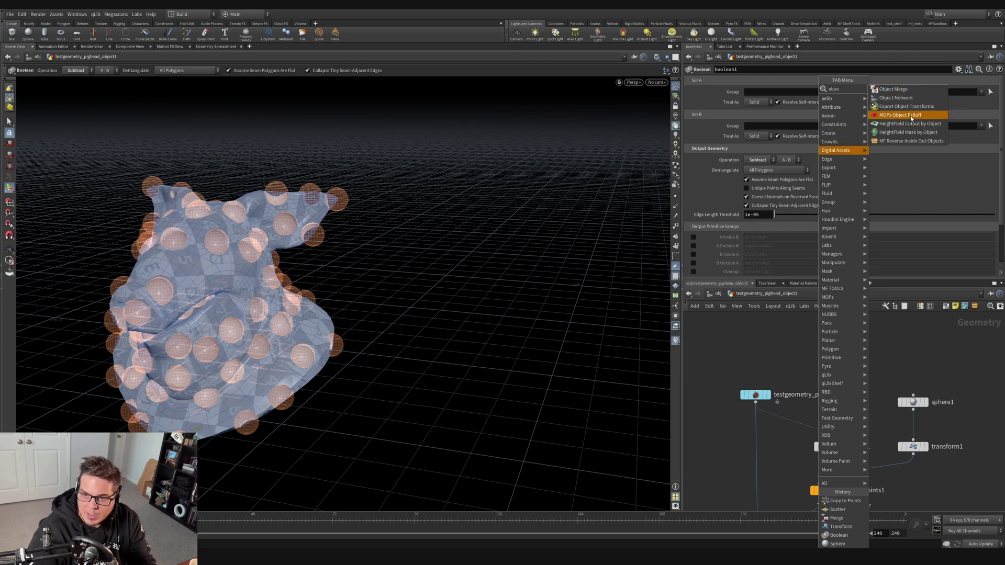
click(891, 89)
click(804, 382)
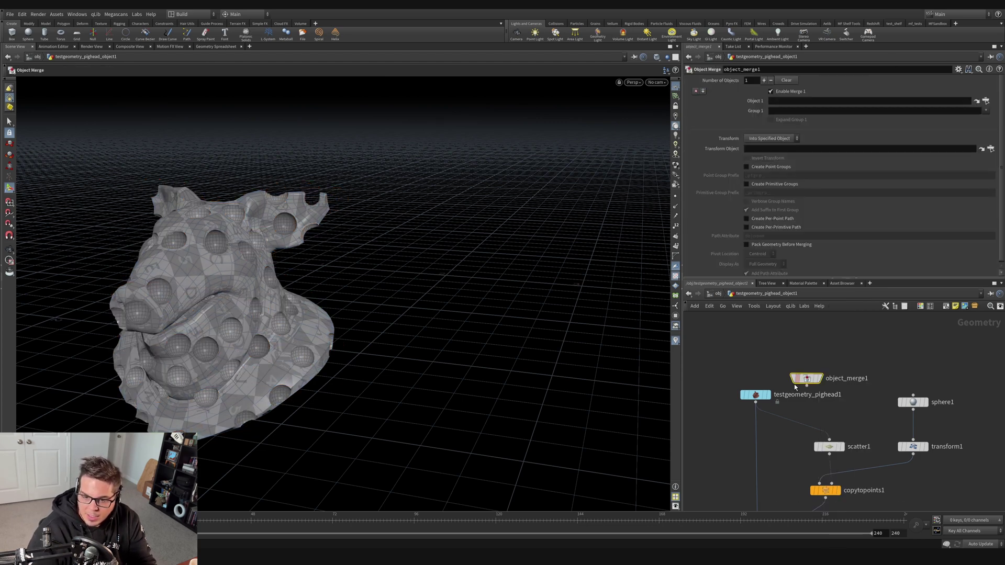
drag(804, 382, 801, 354)
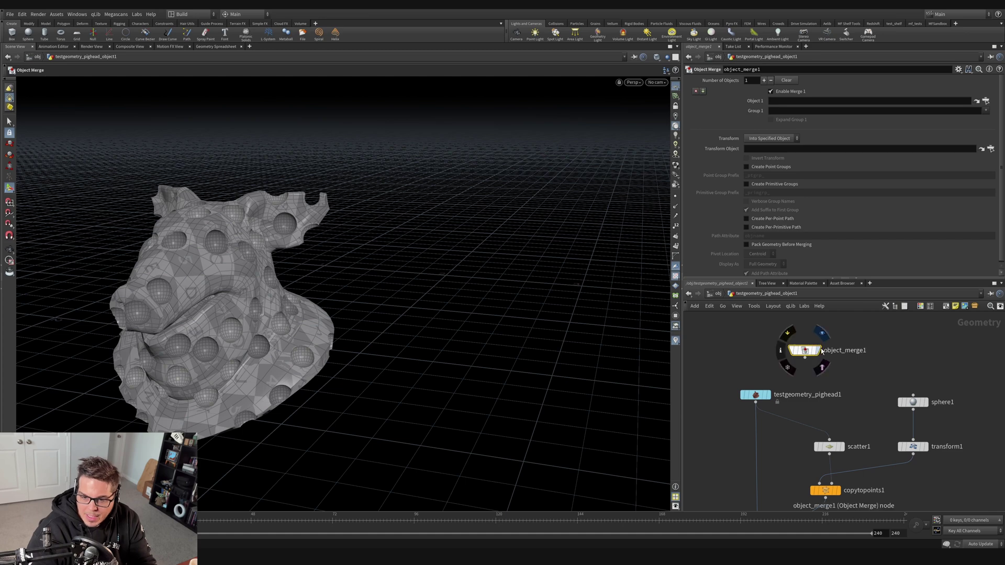
- Turn on the Object Merge node's display flag and set Object 1 to testgeometry_rubbertoy1 inside testgeometry_rubbertoy_object1
click(818, 352)
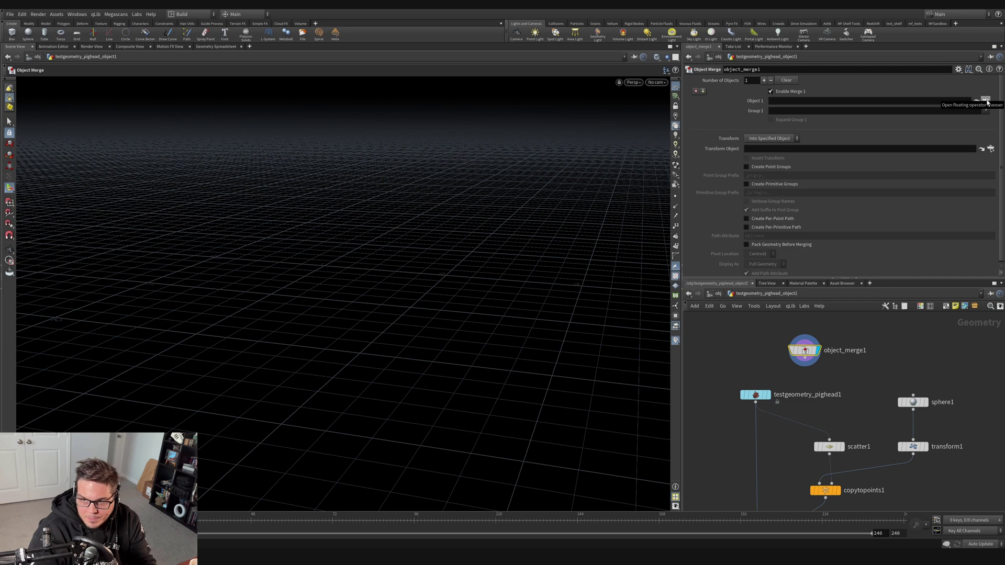
click(986, 101)
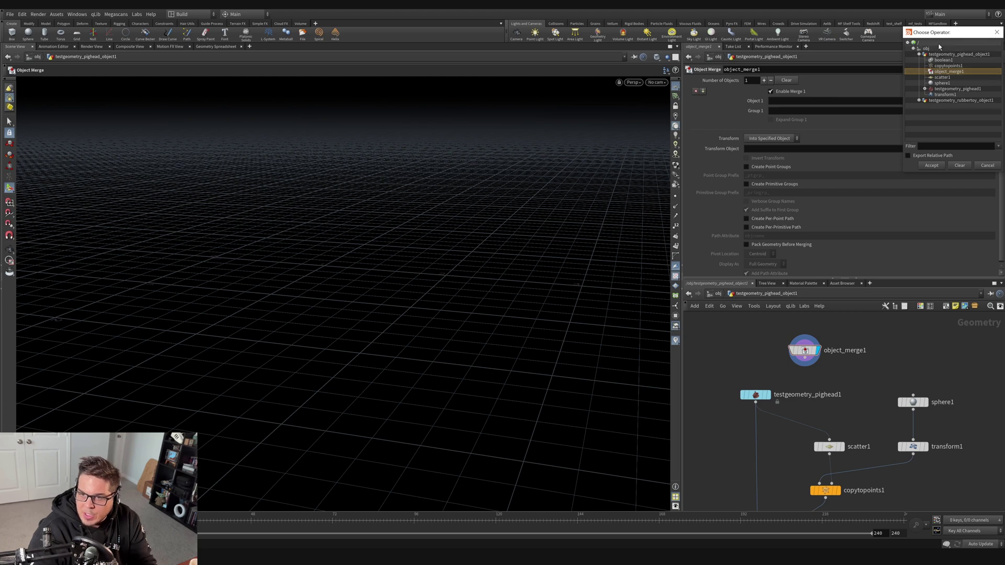
click(951, 101)
click(919, 100)
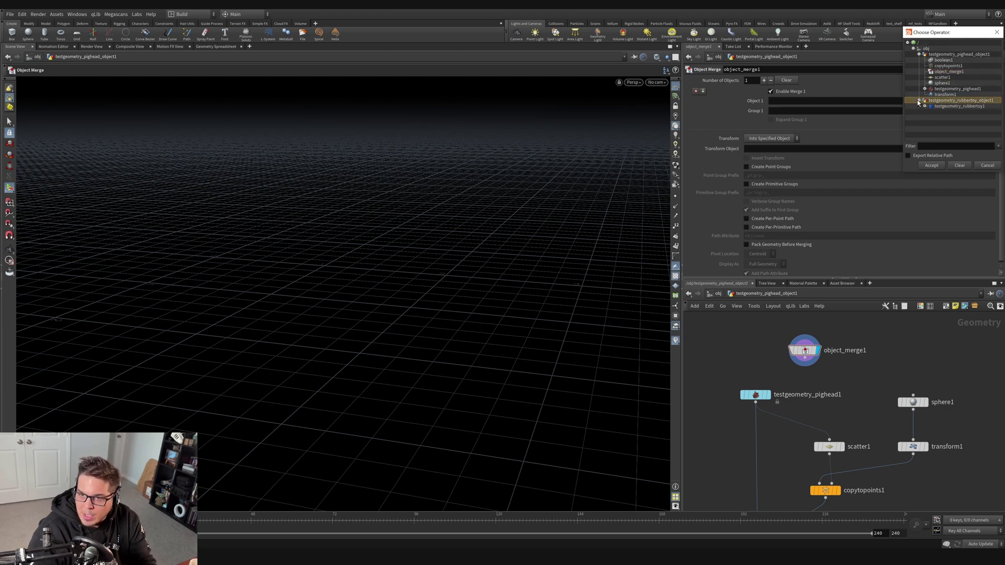
click(967, 106)
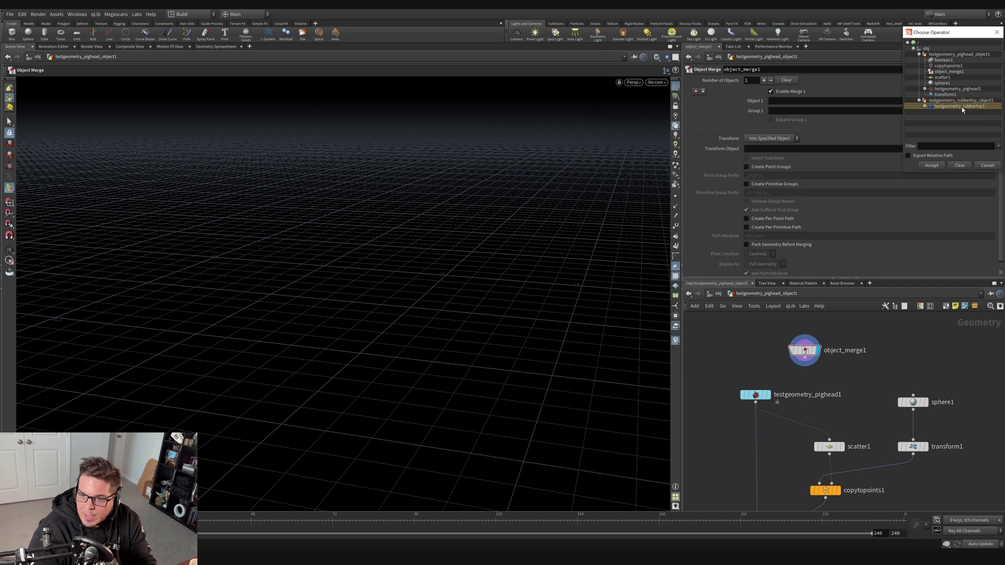
click(931, 166)
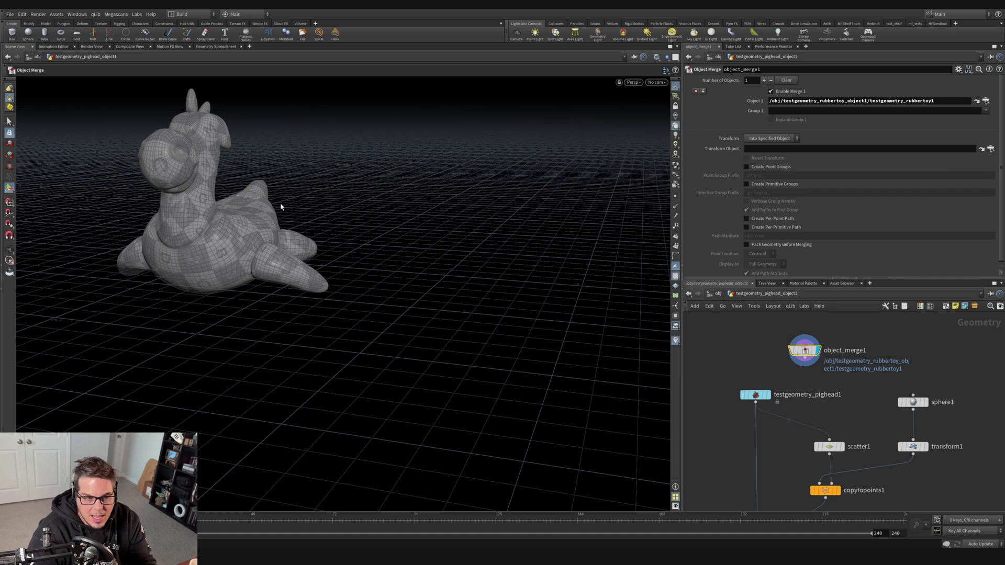
- Ghost the other objects in the viewport and set the Object Merge's Transform to Into This Object
click(667, 58)
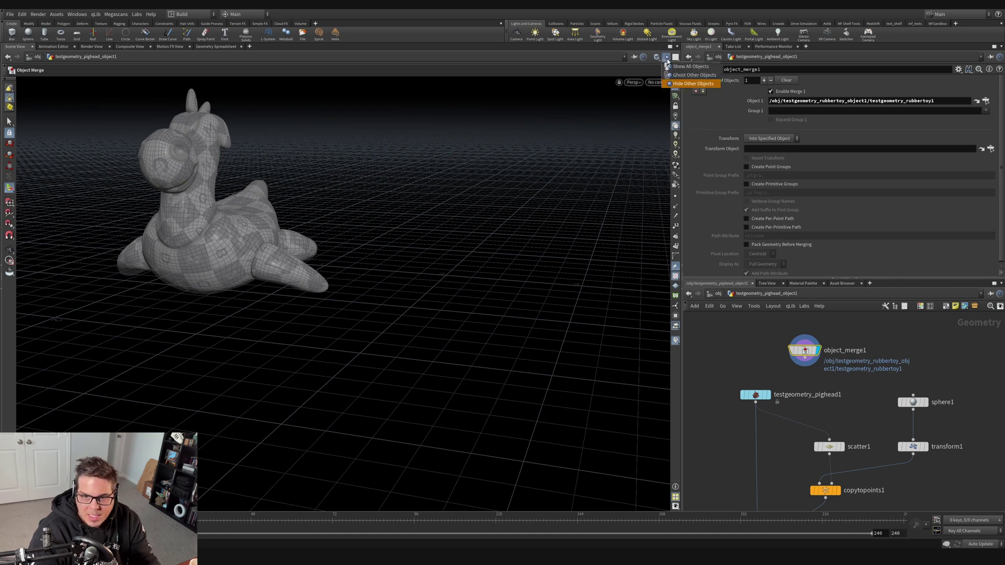
click(692, 75)
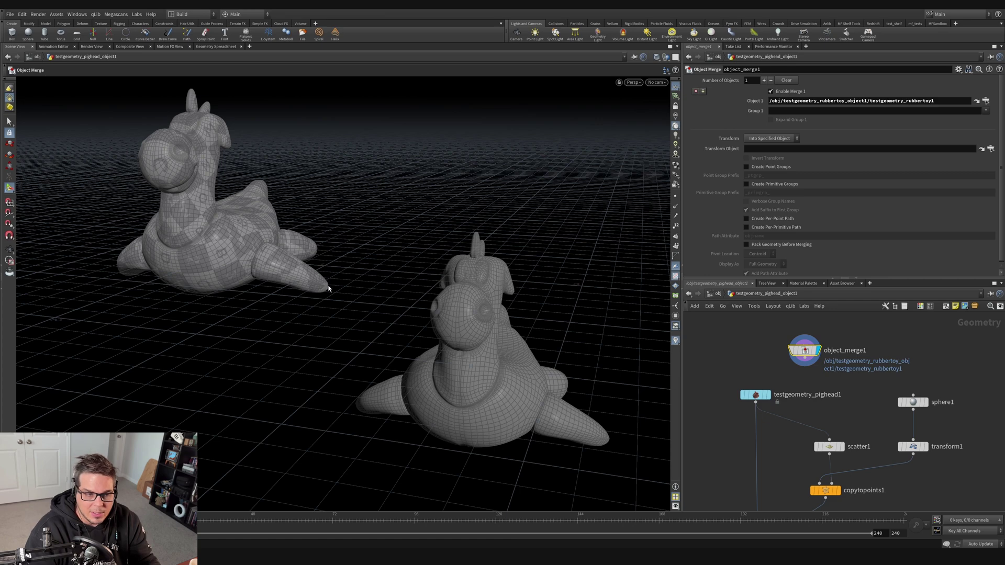
click(781, 138)
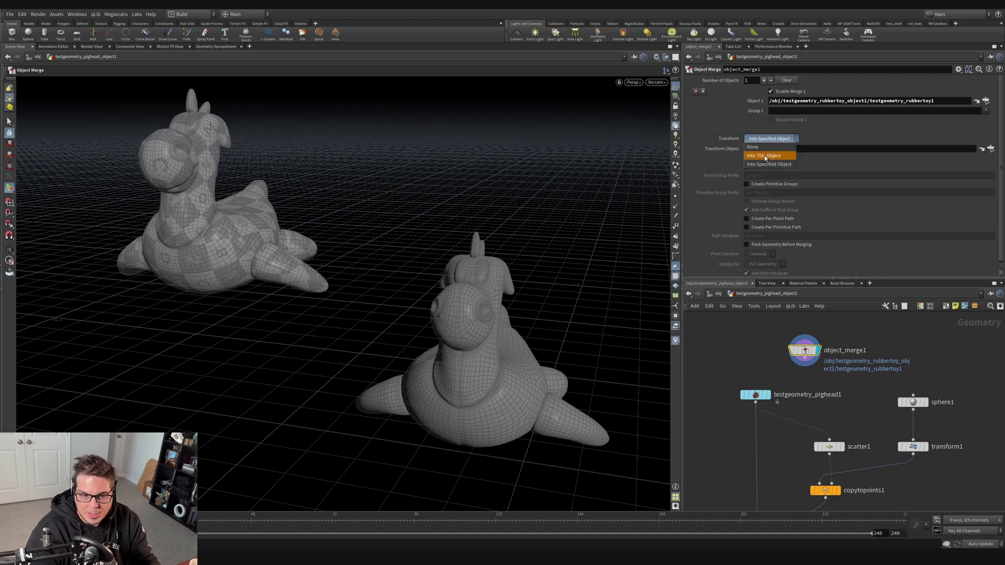
click(765, 156)
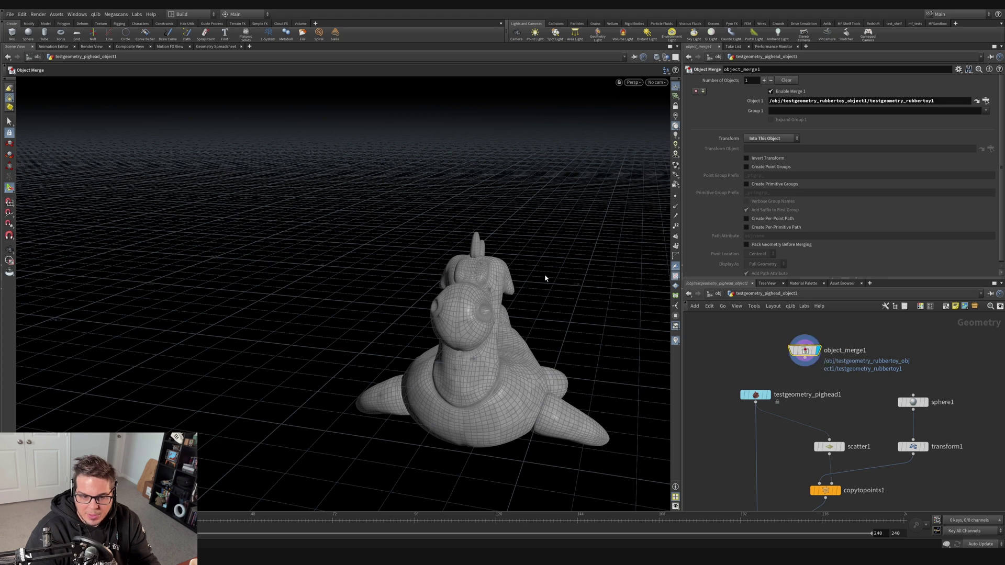
- Rewire the Scatter input and the Boolean's first input from the pig head node to the Object Merge node
click(718, 293)
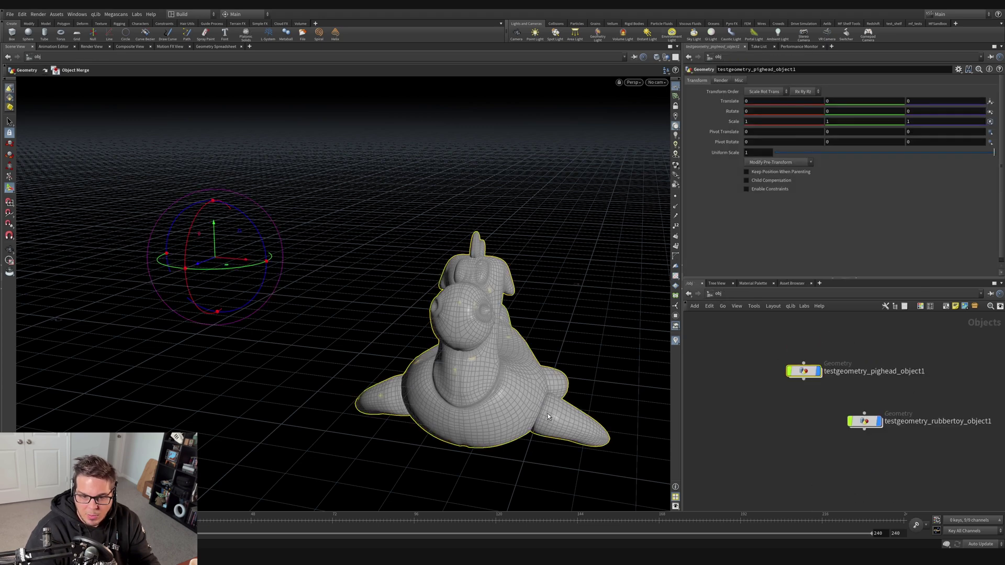
double_click(805, 372)
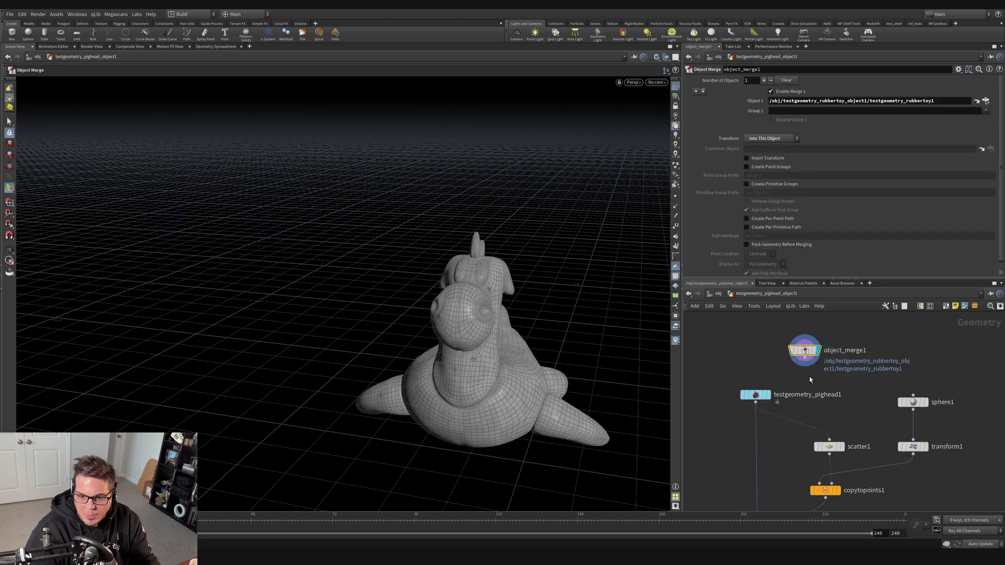
mouse_move(809, 377)
middle_down()
mouse_move(791, 314)
mouse_move(804, 370)
middle_up()
drag(751, 387, 749, 358)
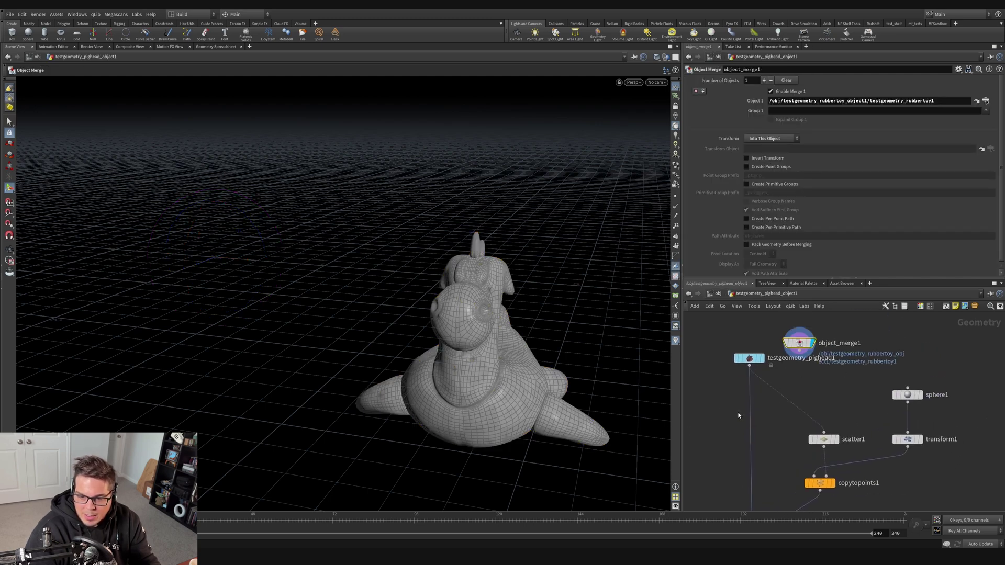
middle_drag(792, 431, 796, 413)
drag(803, 333, 800, 343)
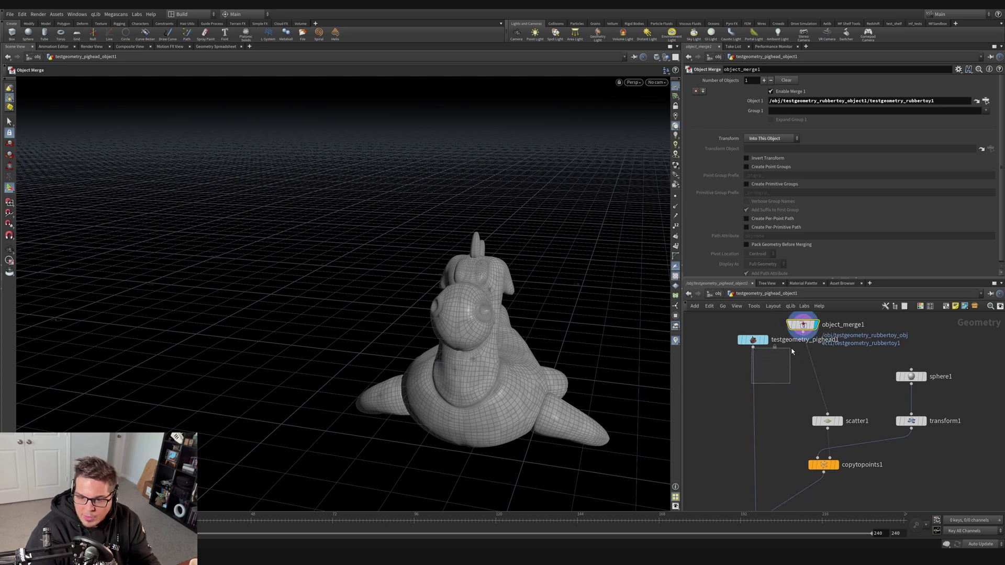
drag(754, 386, 801, 340)
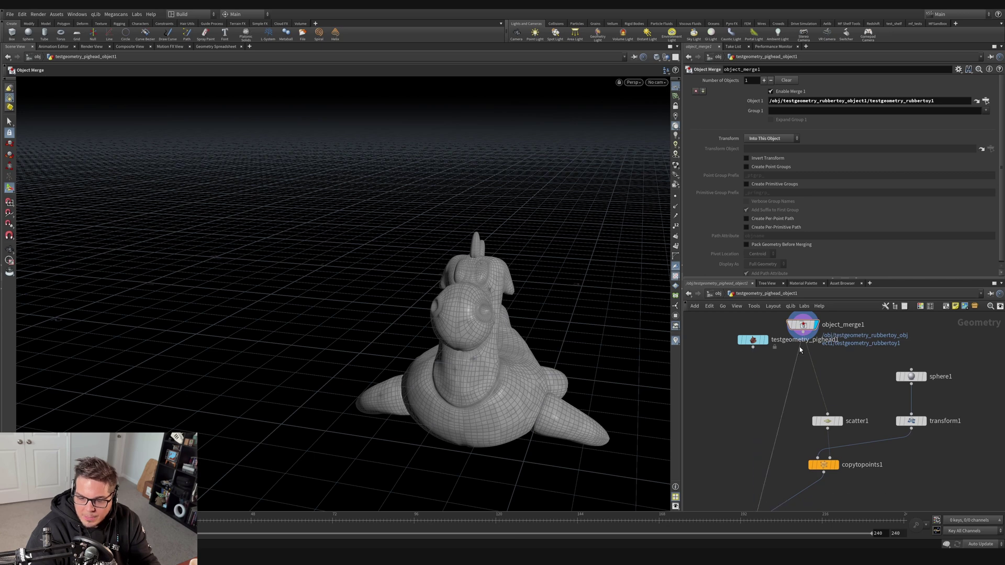
- Turn on the Boolean node's display flag, select the node, and hide the other objects in the viewport
middle_drag(799, 422, 815, 348)
mouse_move(808, 462)
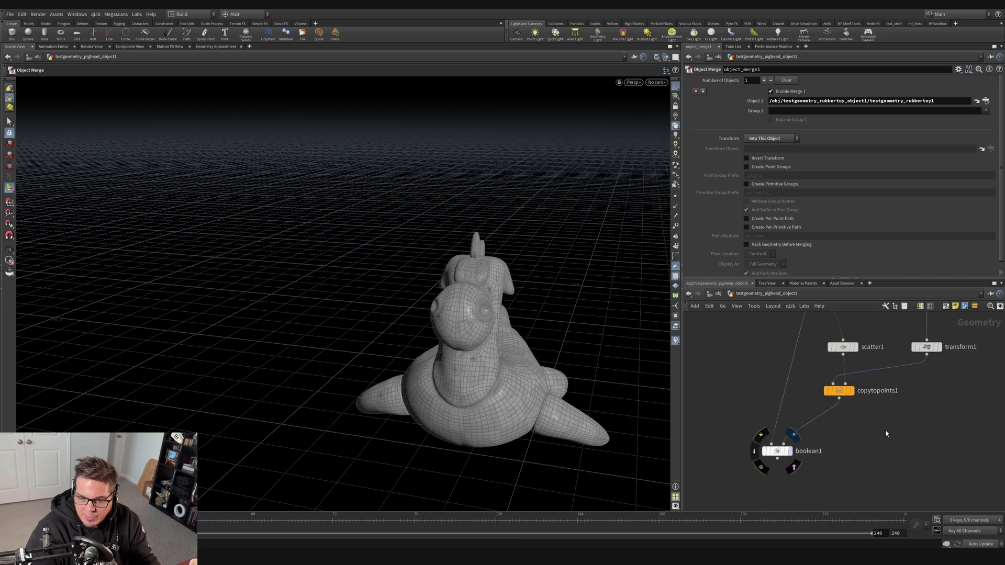
key(r)
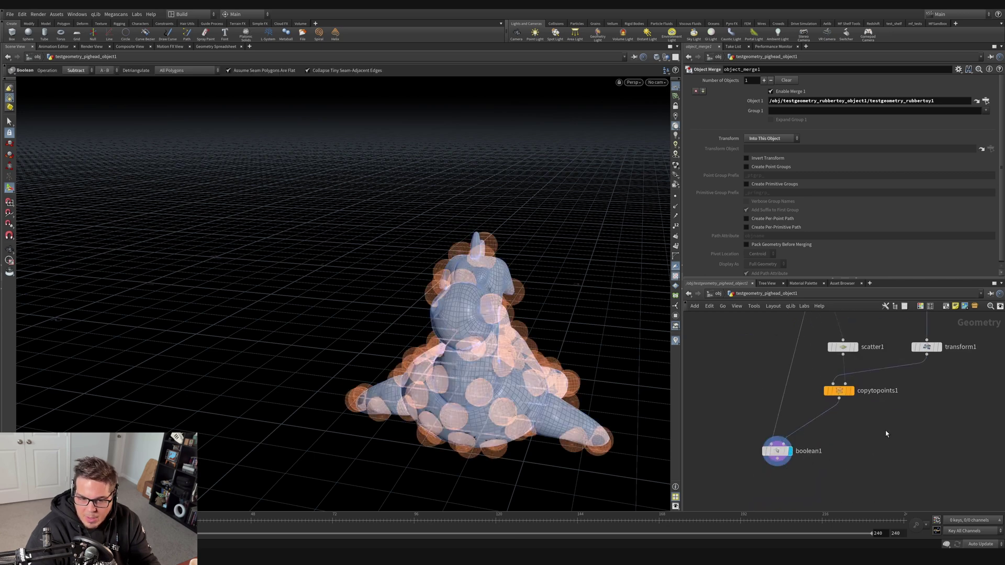
click(778, 451)
click(666, 56)
click(675, 85)
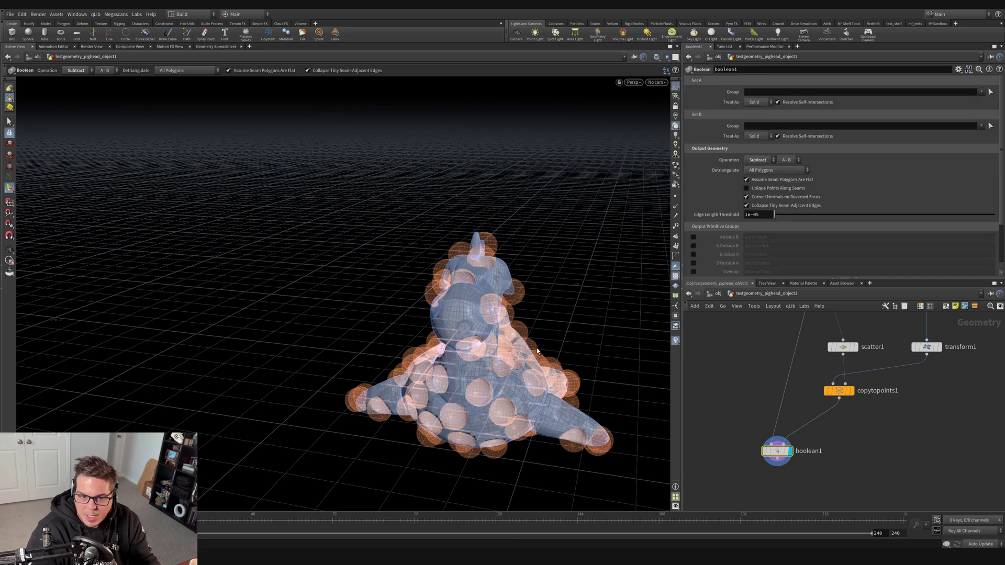
- Examine the rubber toy's Boolean result from several angles, with and without the cutter sphere guides
alt+drag(561, 337, 445, 338)
alt+middle_drag(528, 397, 395, 305)
drag(394, 304, 414, 283)
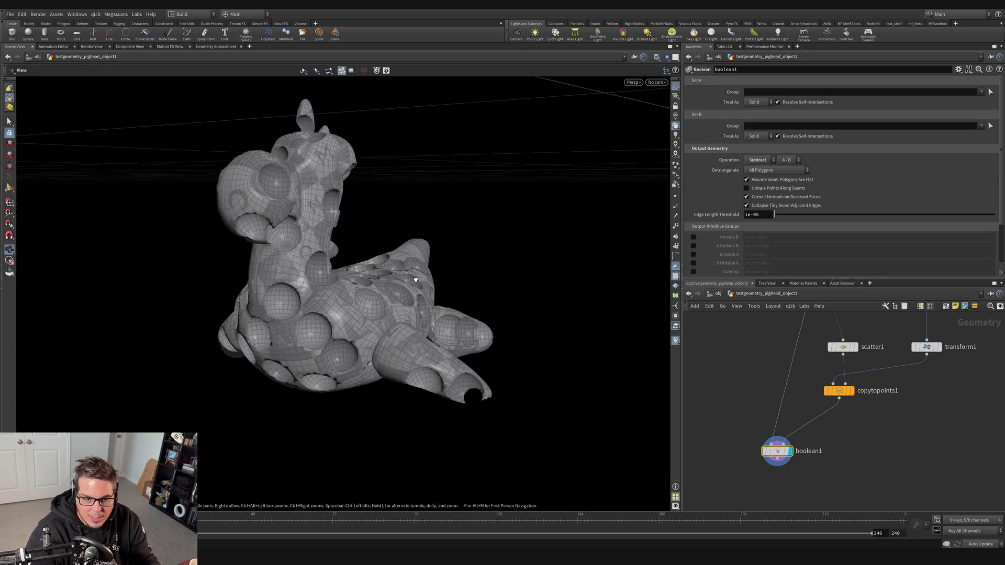
key(Return)
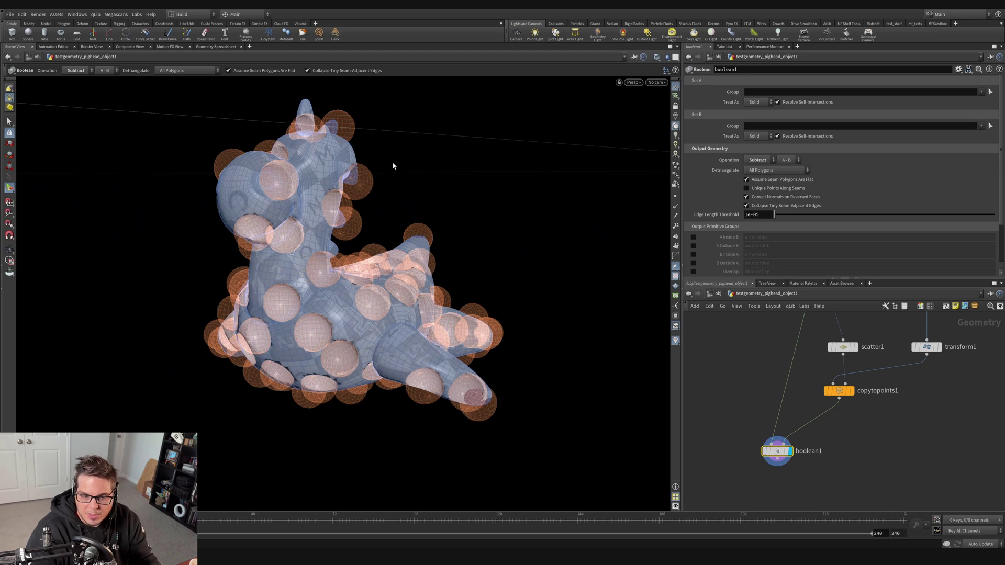
drag(393, 166, 297, 203)
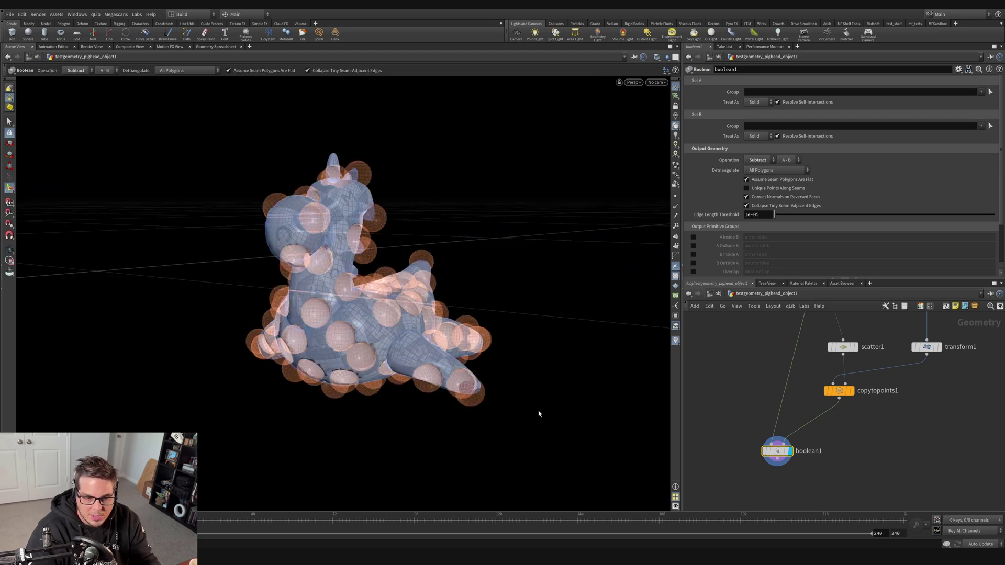
- Rewire the Scatter and the Boolean's first input from the Object Merge back to the pig head node through a shared wire dot
middle_drag(783, 348, 783, 453)
drag(772, 372, 705, 361)
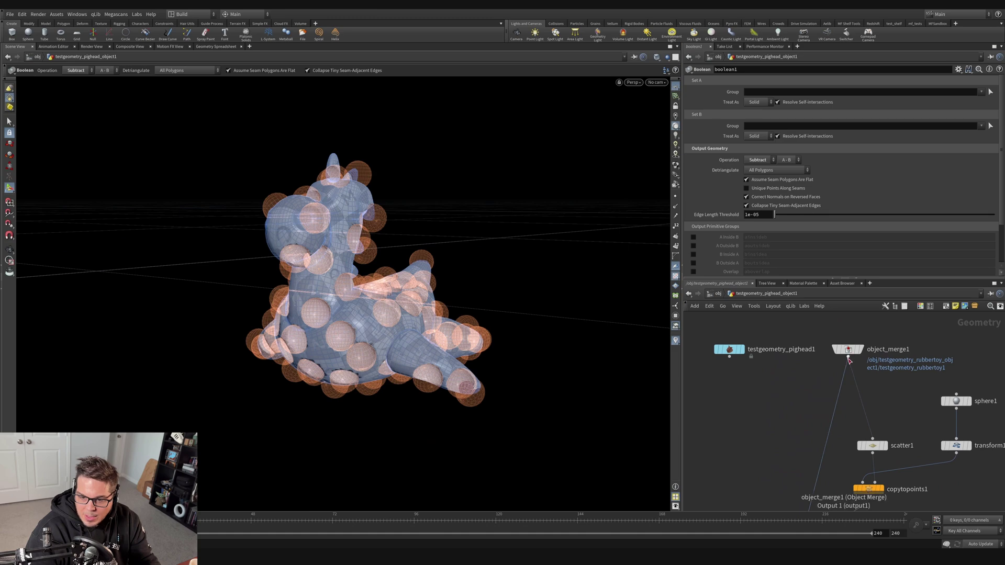
middle_drag(848, 340, 851, 319)
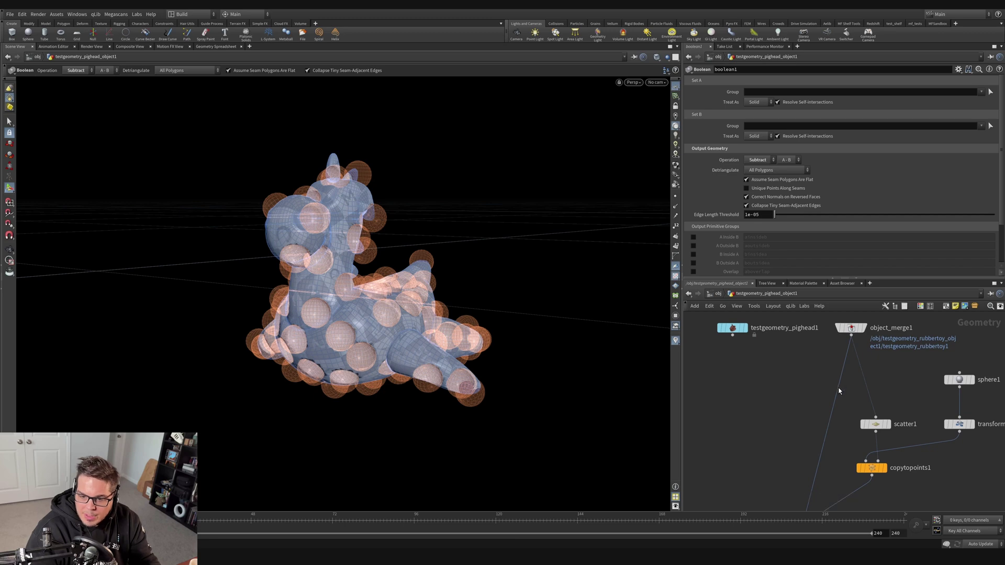
drag(838, 387, 732, 335)
drag(863, 370, 729, 347)
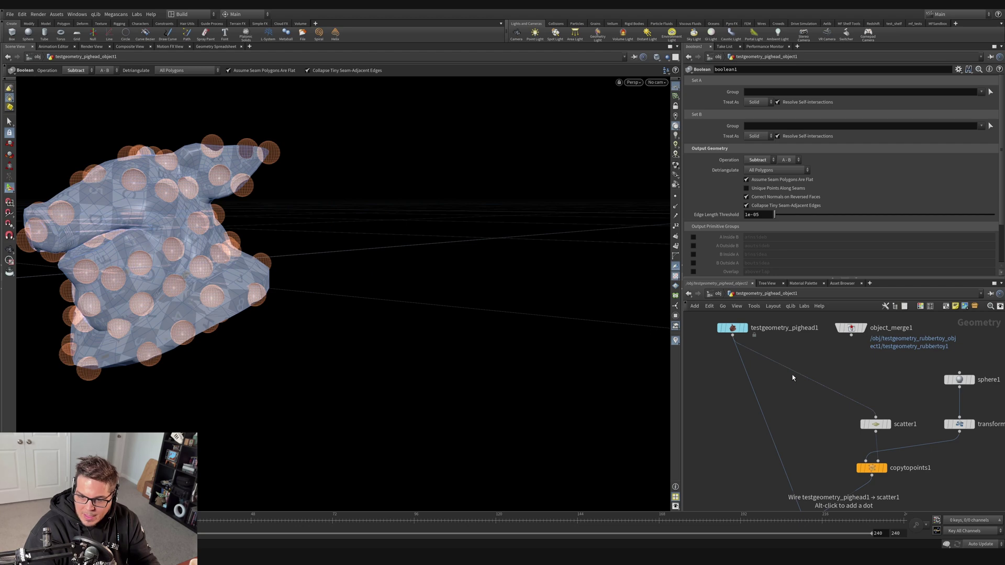
alt+click(810, 380)
drag(788, 369, 735, 400)
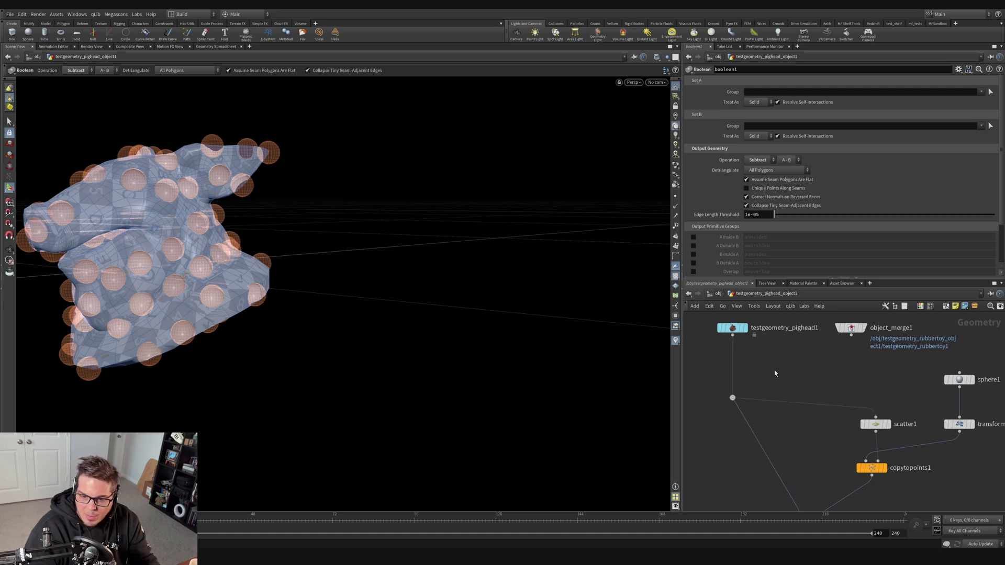
- Add a Switch node below the pig head node and wire its output into the dot feeding the Scatter and Boolean
key(Tab)
text(swi)
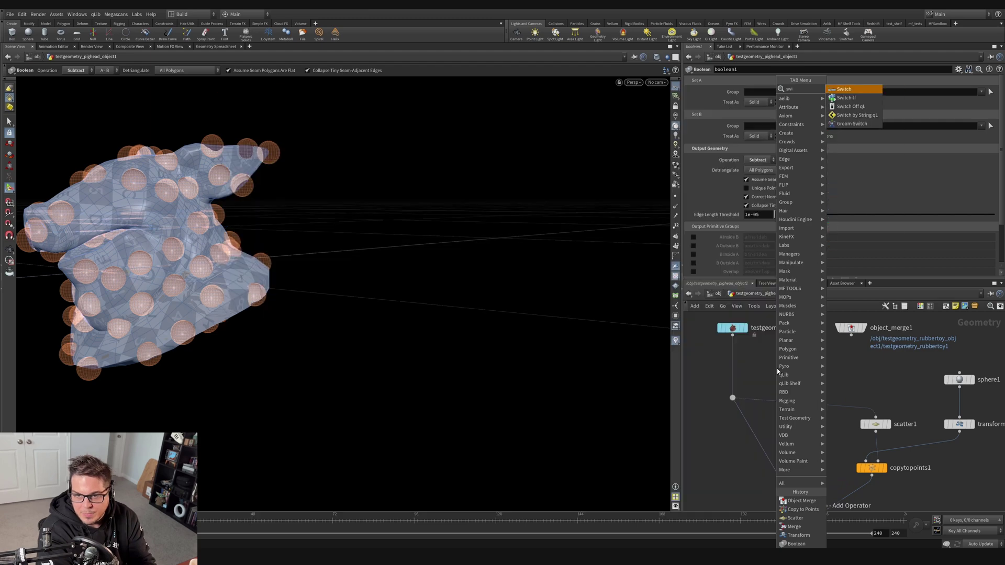
key(Return)
click(777, 369)
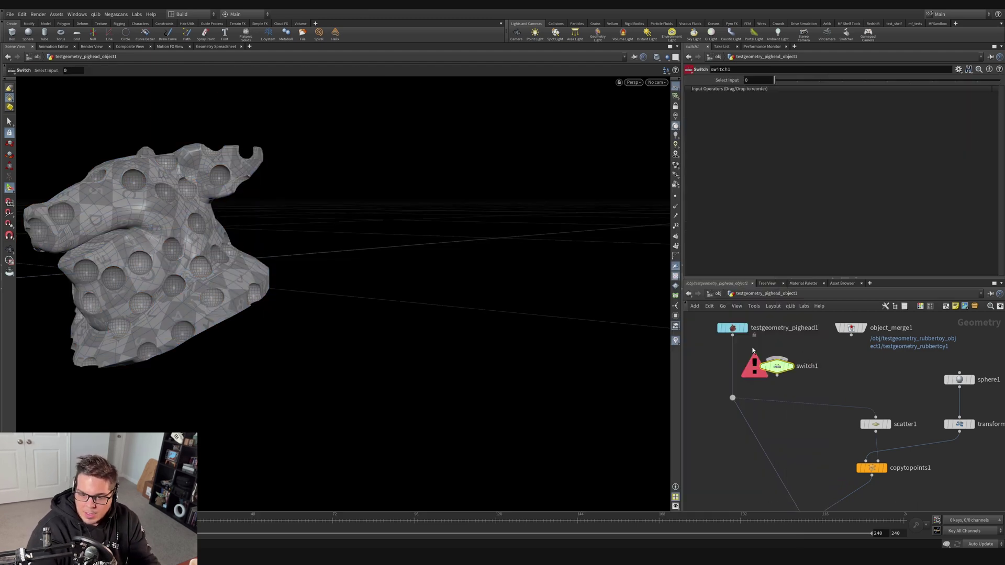
click(732, 393)
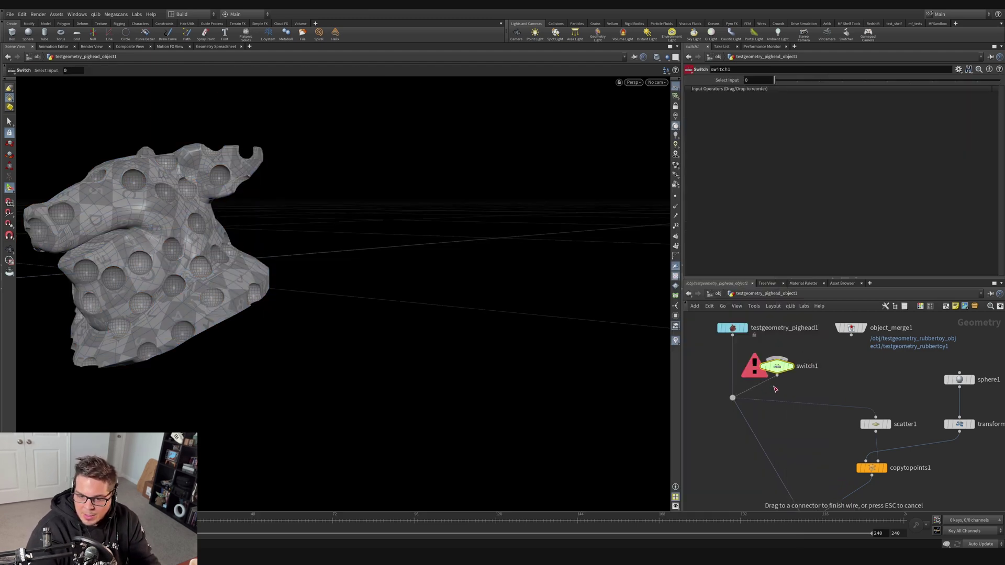
click(777, 372)
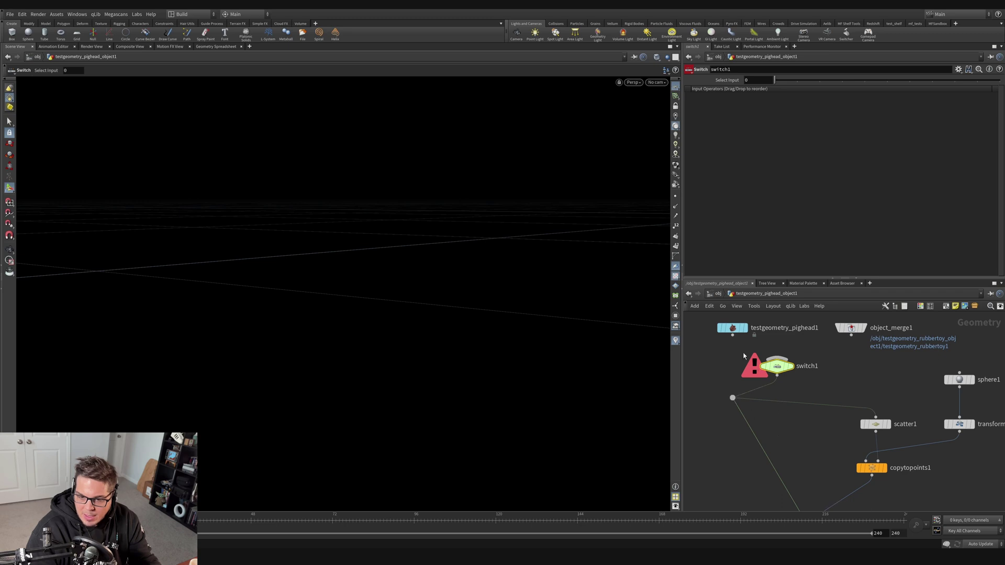
- Connect the pig head node as the Switch's first input and the Object Merge as its second
click(733, 335)
click(777, 366)
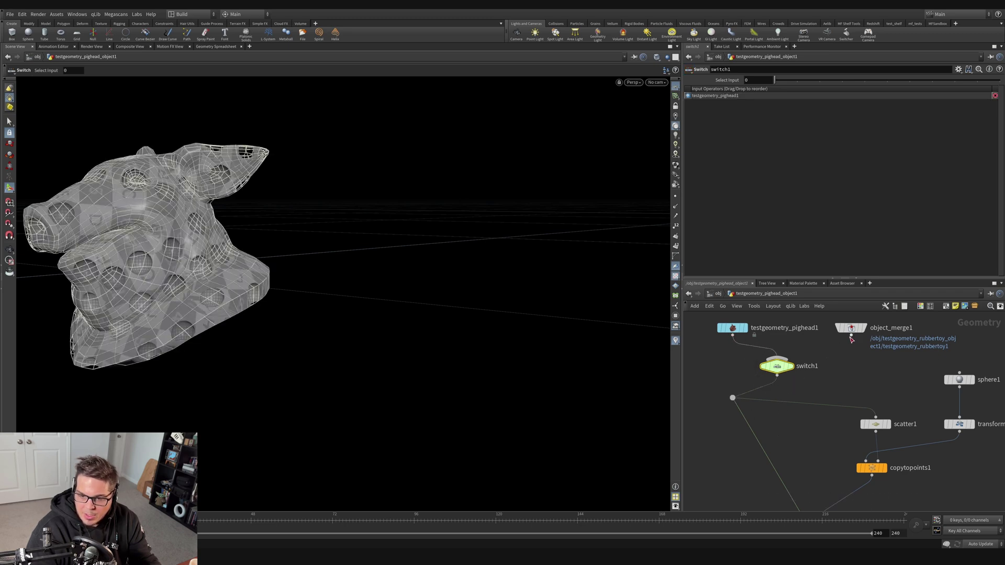
drag(852, 335, 778, 359)
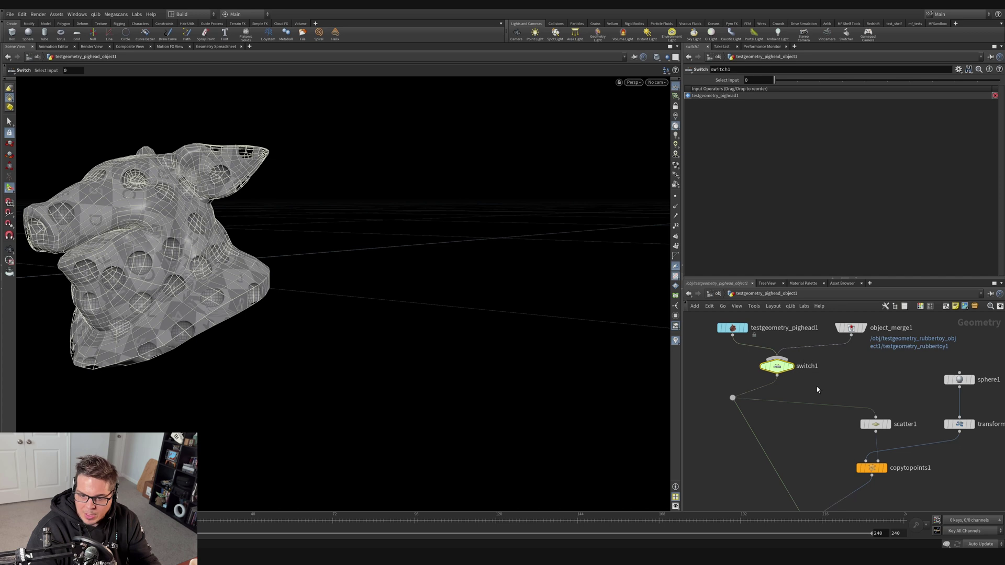
- Set the Switch node's Select Input to 1 to try the Object Merge branch
click(845, 382)
drag(830, 389, 752, 354)
click(817, 348)
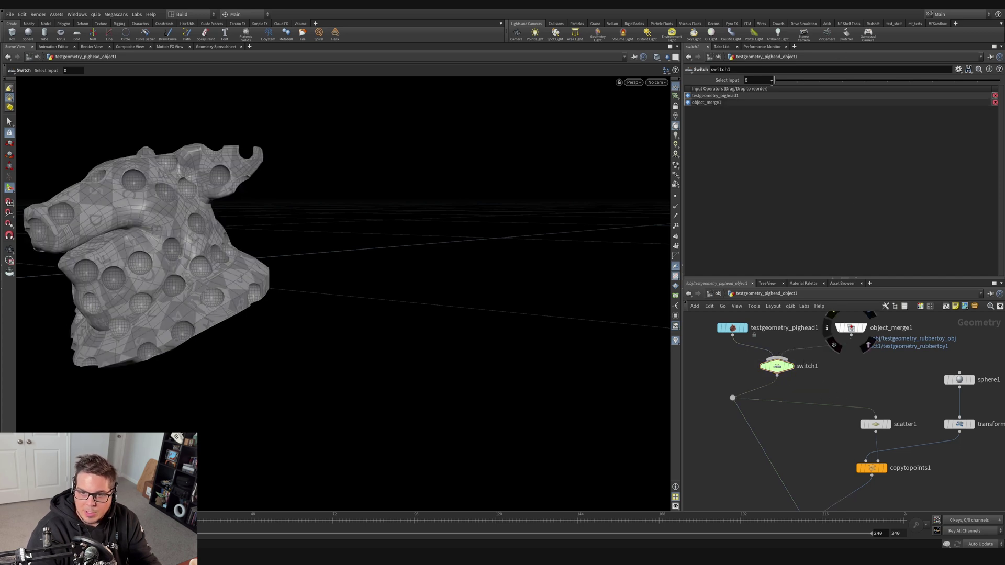
mouse_move(778, 80)
mouse_down()
mouse_move(794, 81)
mouse_move(753, 84)
mouse_move(797, 80)
mouse_up()
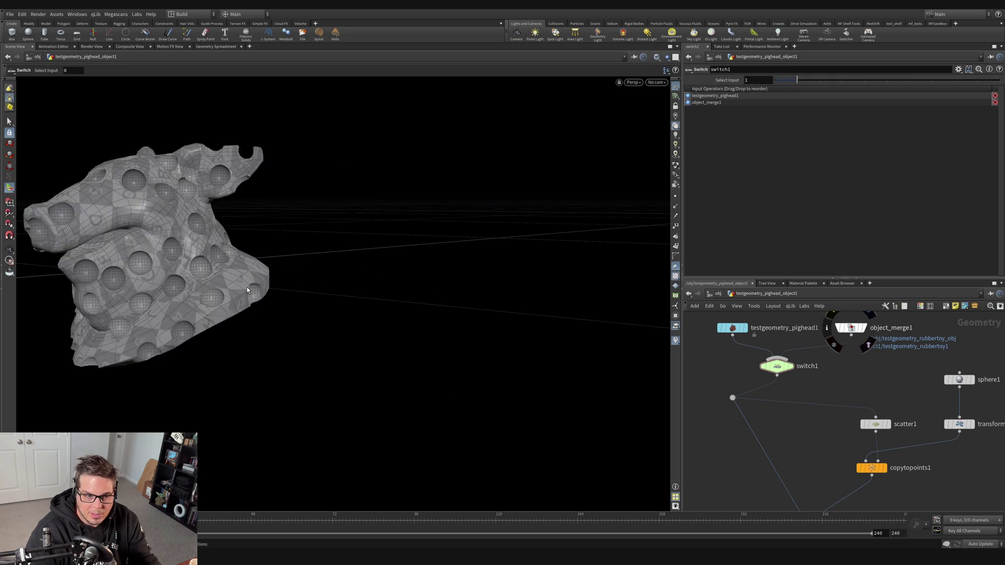
key(Escape)
drag(346, 287, 356, 315)
- Add a Null node directly below the Boolean node, connected to its output
scroll(817, 444, down, 3)
middle_drag(818, 445, 814, 407)
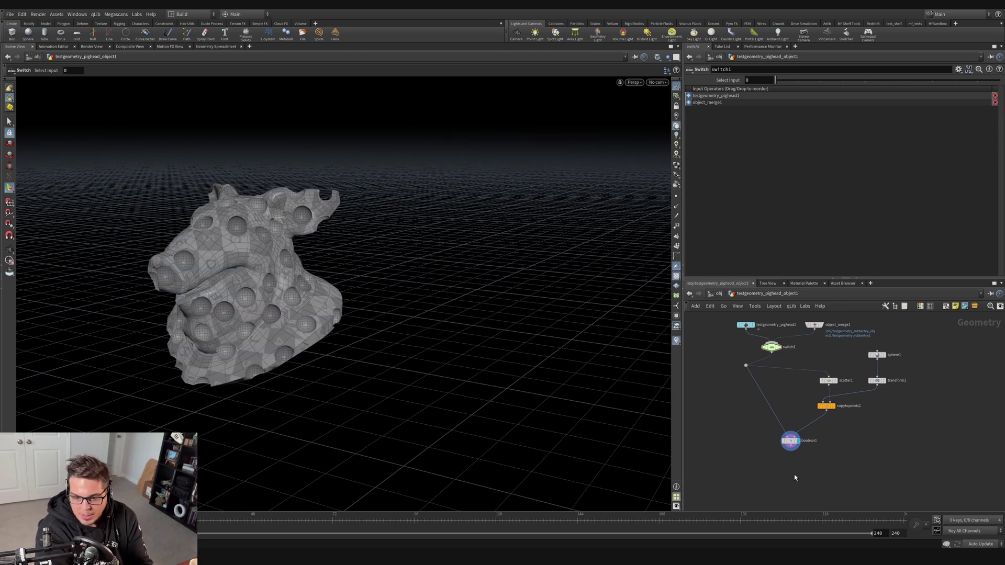
key(Tab)
text(null)
key(Return)
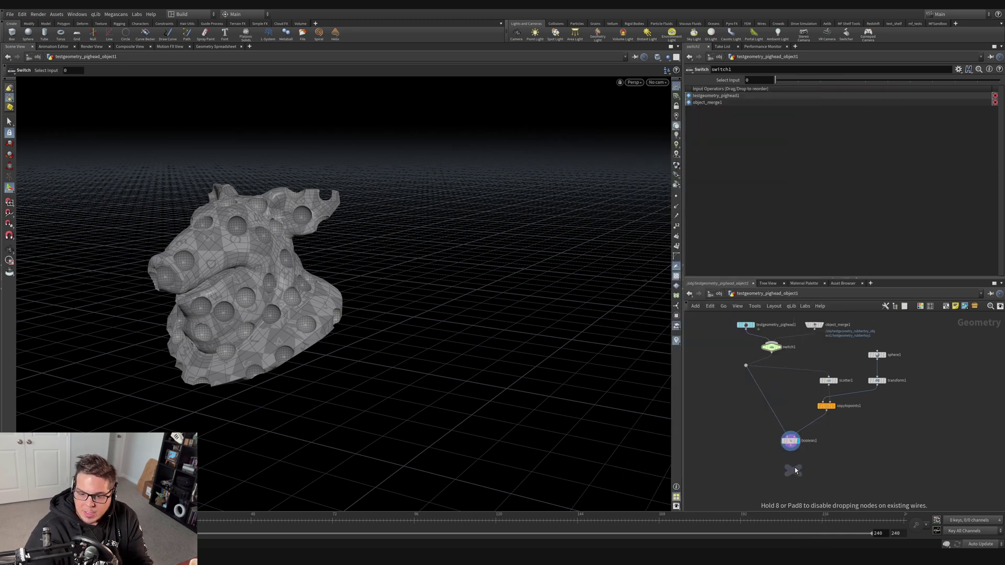
click(793, 466)
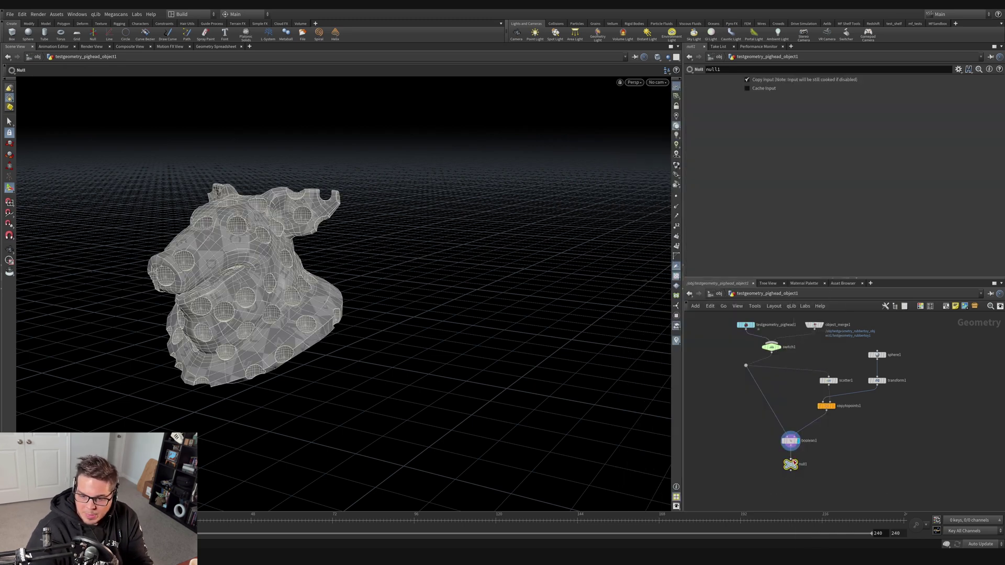
- Rename the Null node to OUT_HOLEY_GEOMETRY and deselect it
scroll(784, 476, up, 5)
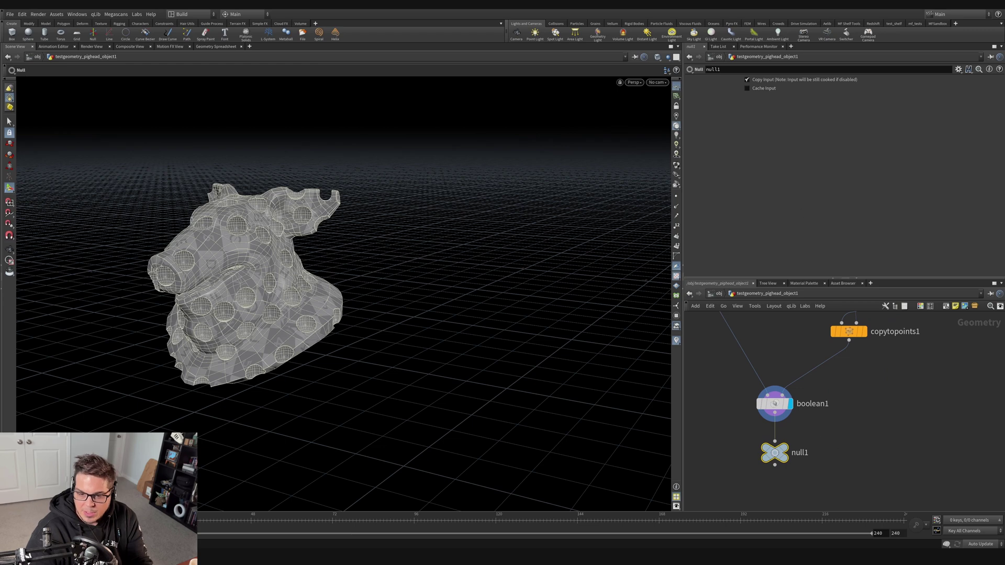
click(801, 453)
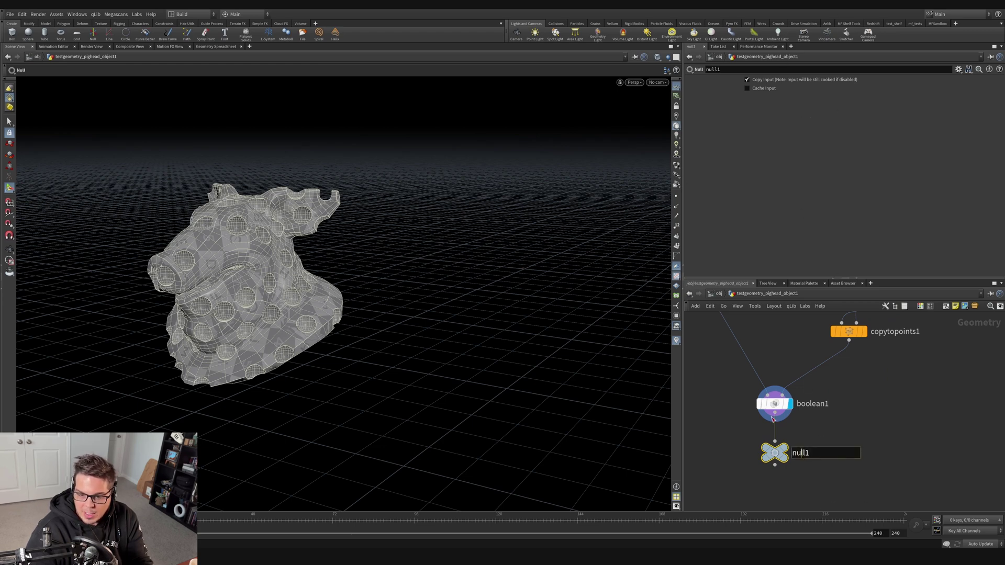
double_click(824, 453)
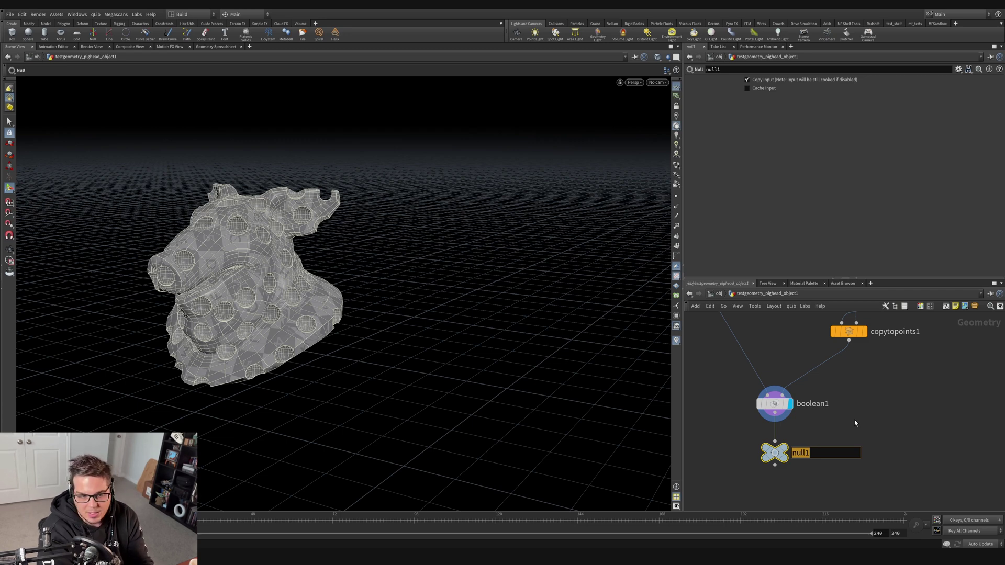
text(OUT_)
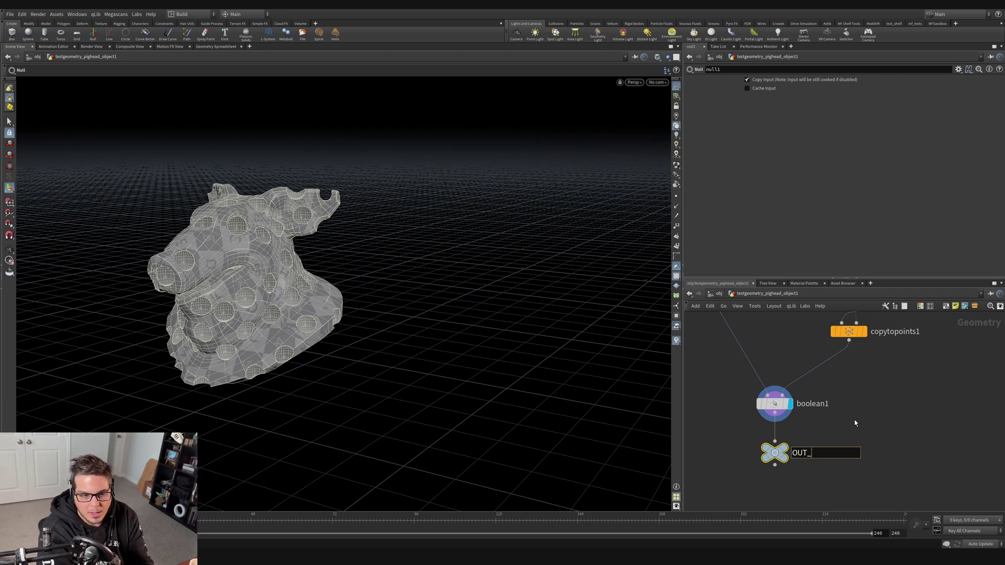
text(HOLEY)
key(BackSpace)
text(EY)
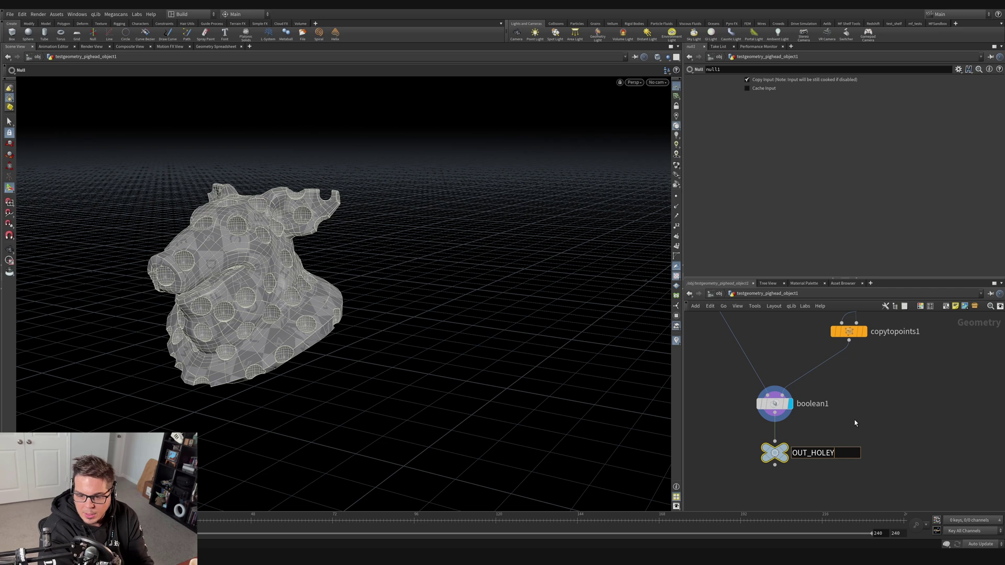
text(_GEOMETRY)
key(Return)
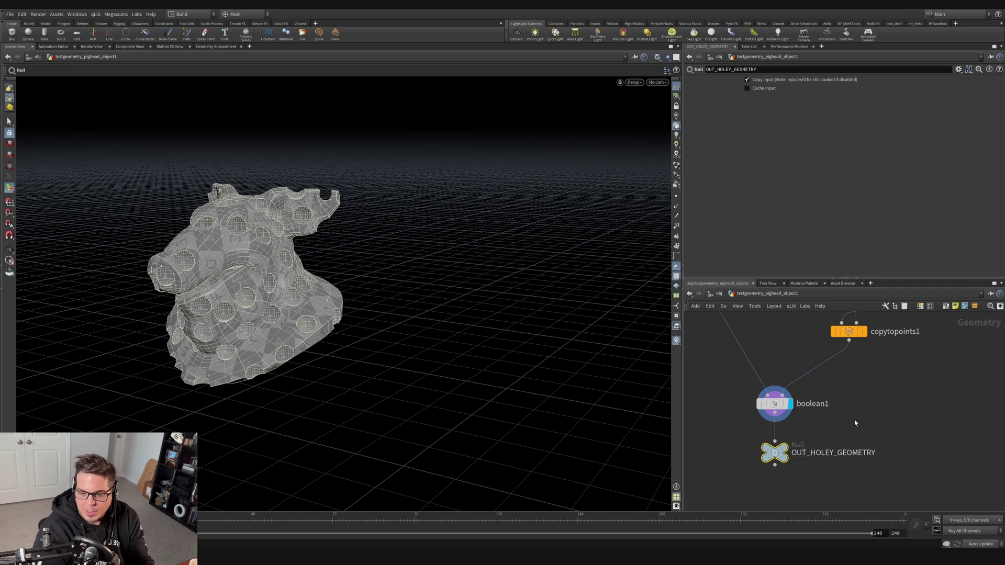
click(844, 427)
scroll(825, 437, down, 4)
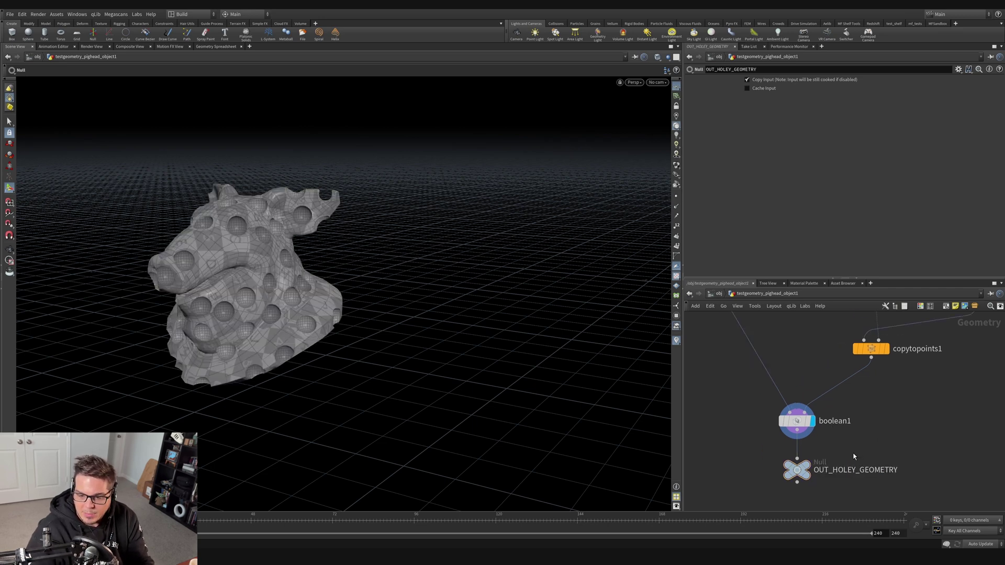
scroll(870, 454, down, 2)
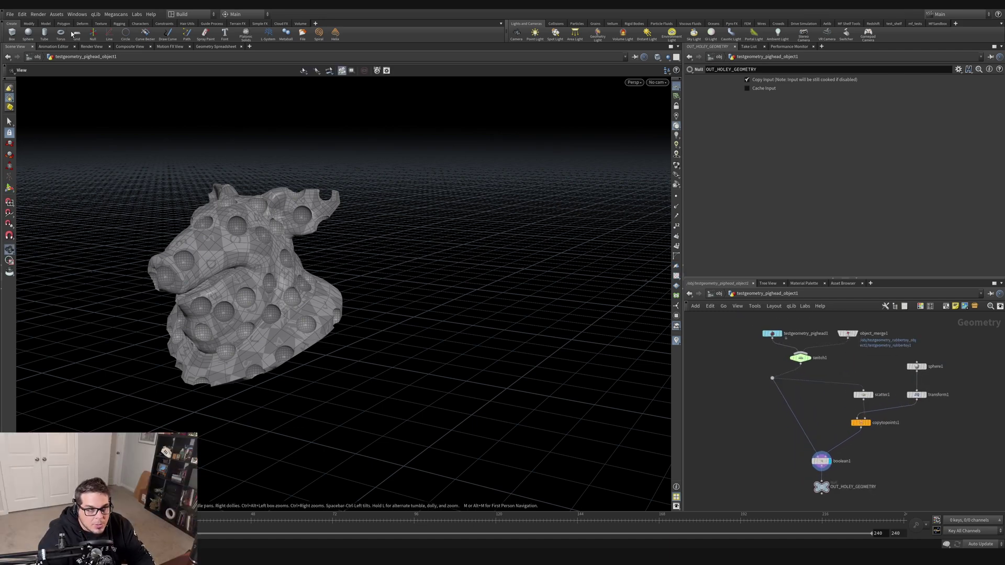
- Save the scene as 02_SOPS_REC_v01.hip, overwriting the existing file, and start a new empty scene
click(11, 14)
click(10, 14)
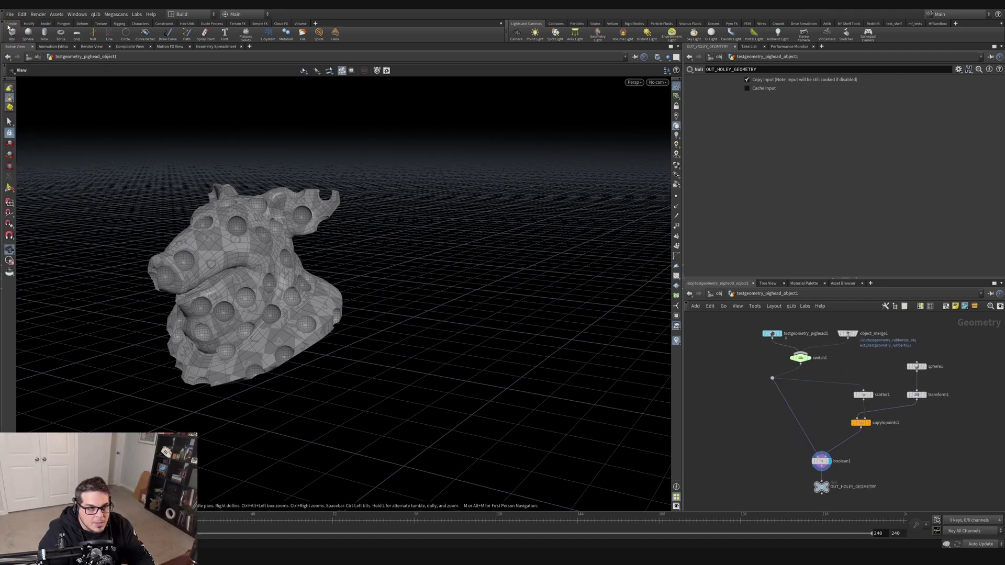
click(10, 15)
click(19, 81)
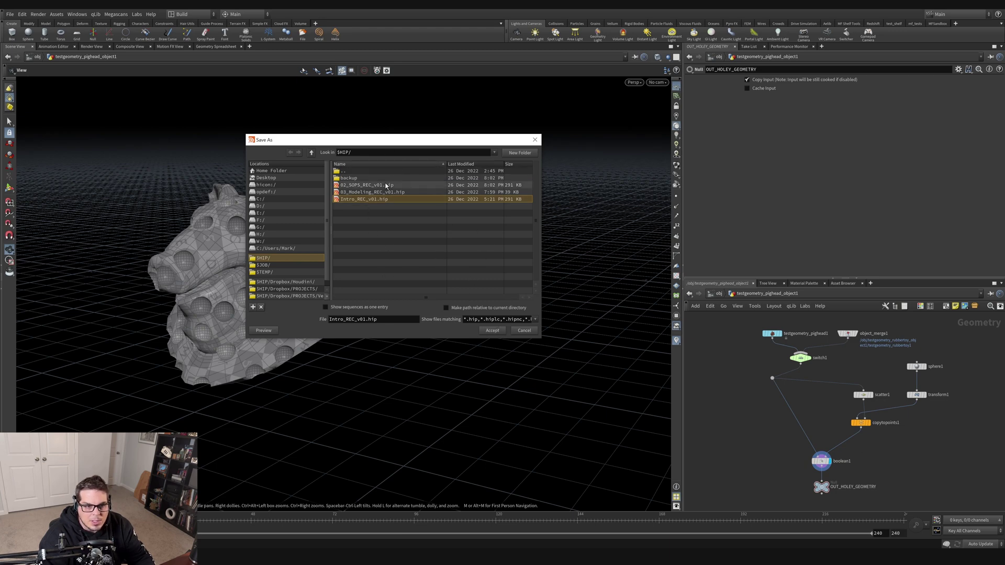
click(382, 186)
click(494, 332)
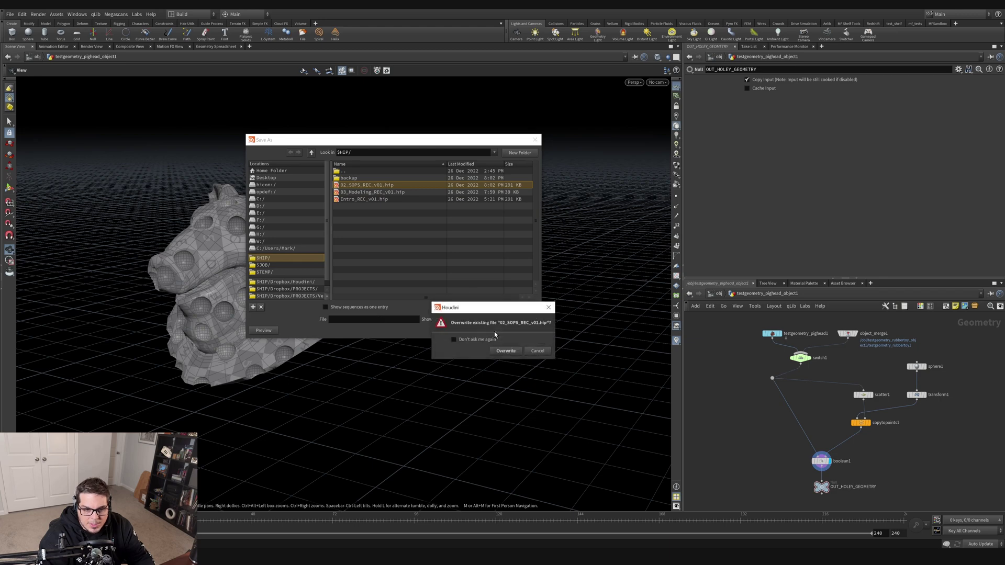
click(509, 362)
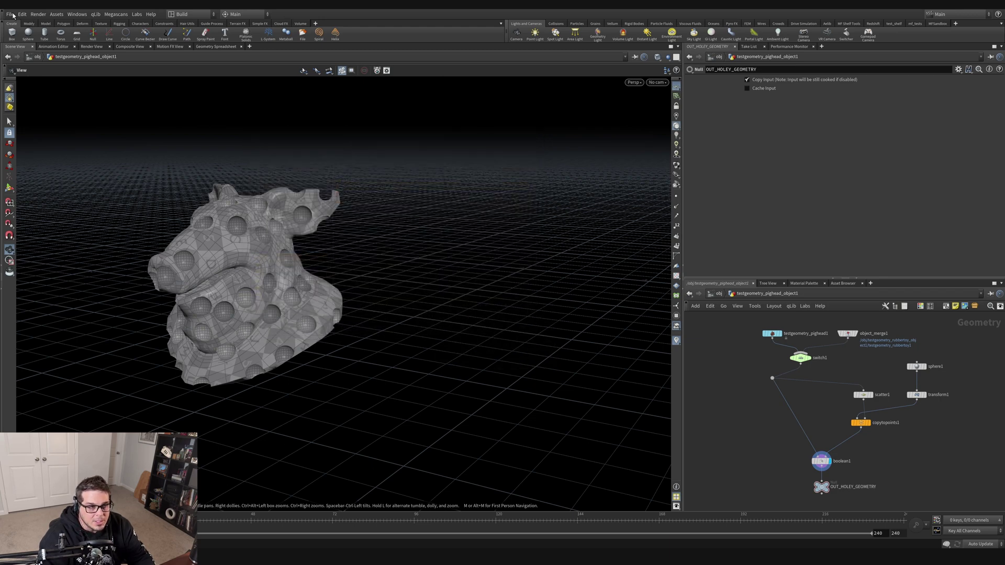
click(11, 14)
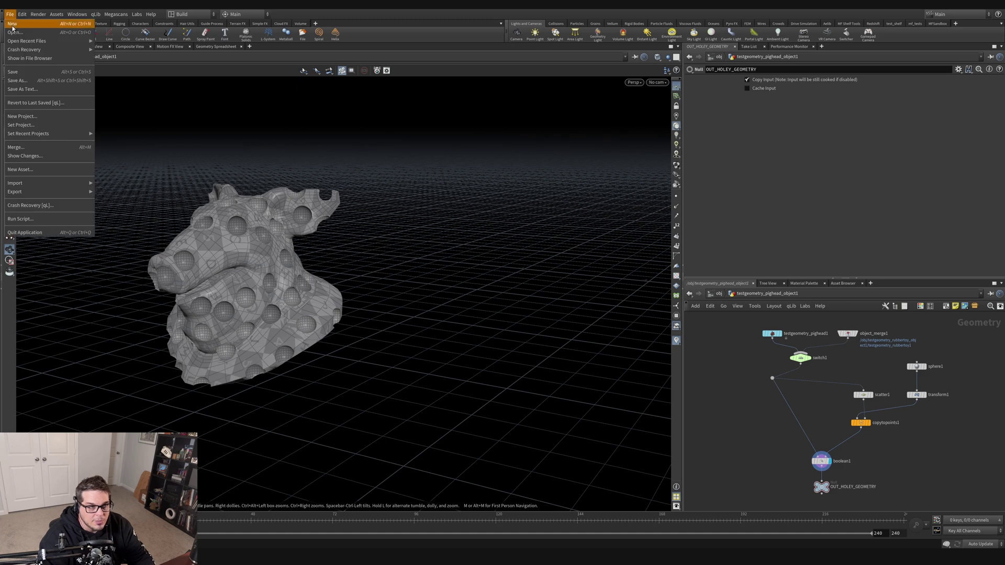
click(13, 25)
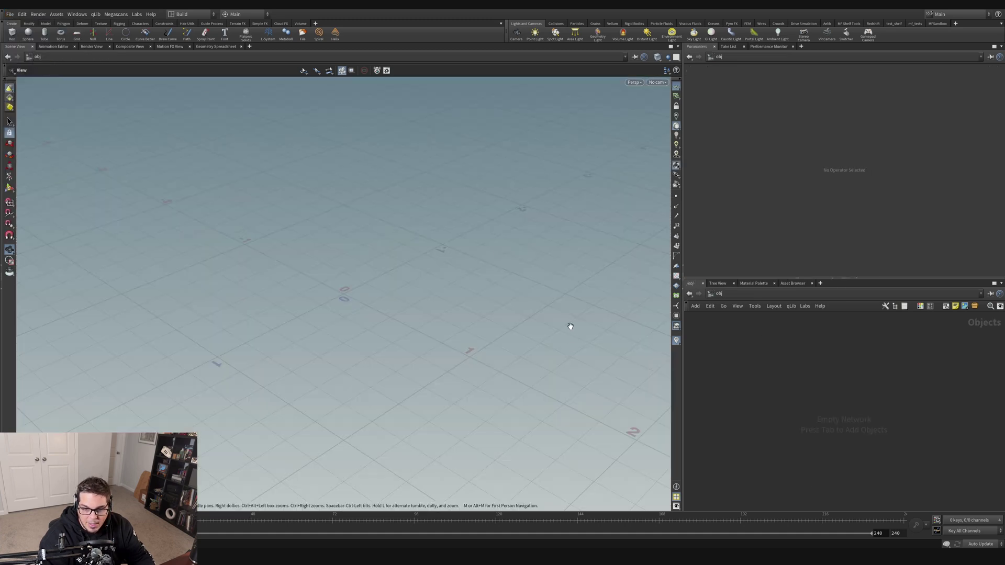